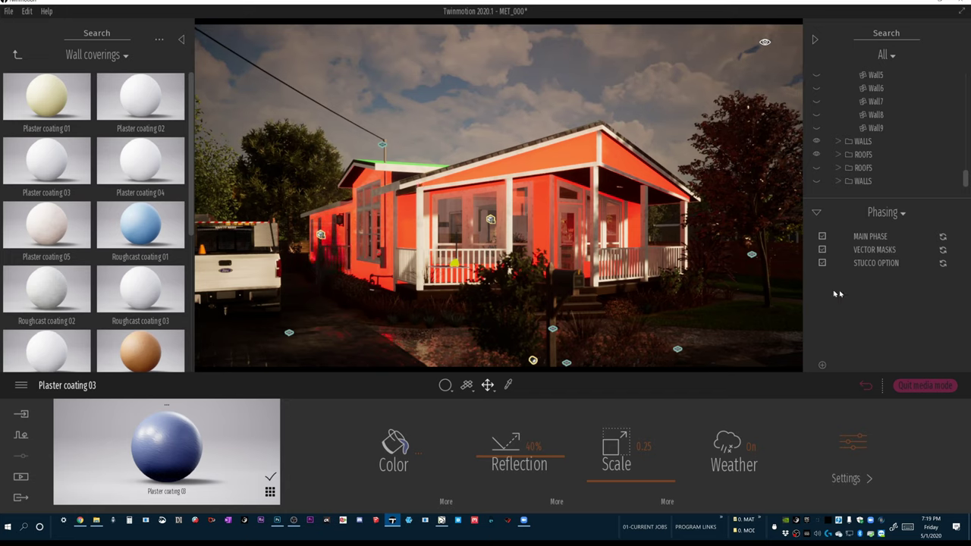
Display the MAIN PHASE version of the house and switch it to the STUCCO OPTION phase.
{"action": "left_click", "coordinate": [884, 236]}
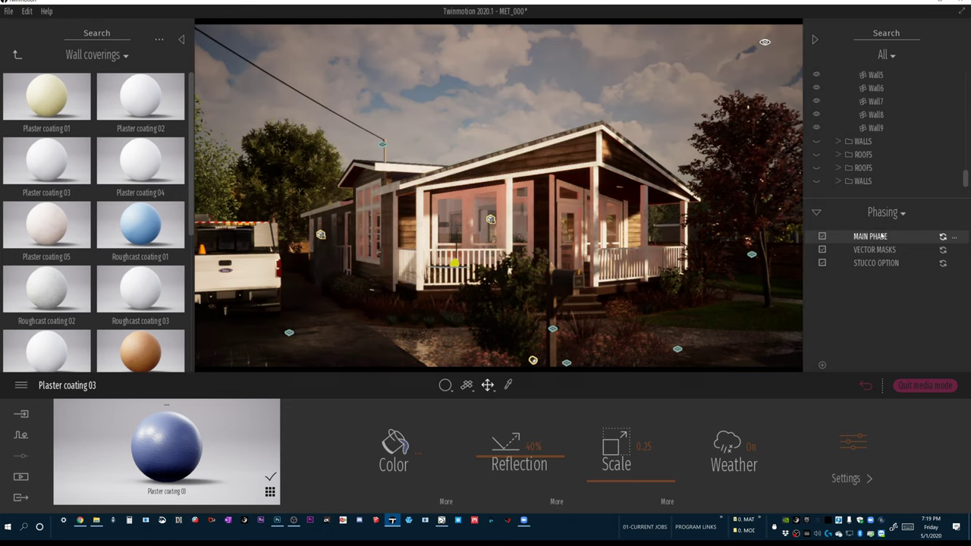
{"action": "left_click", "coordinate": [886, 262]}
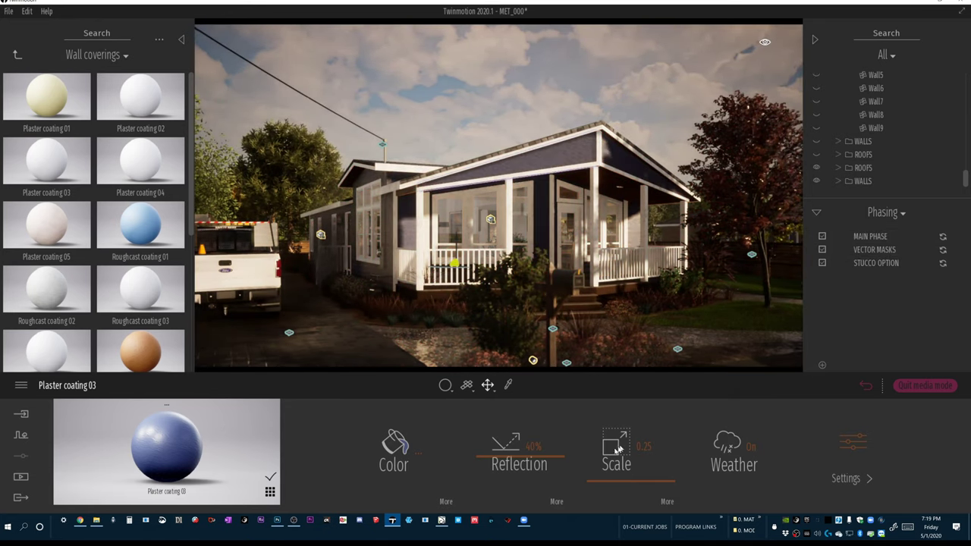
Switch to Photoshop and raise the opacity of the selected Soft Light copy layer over the house rendering.
{"action": "left_click", "coordinate": [276, 521]}
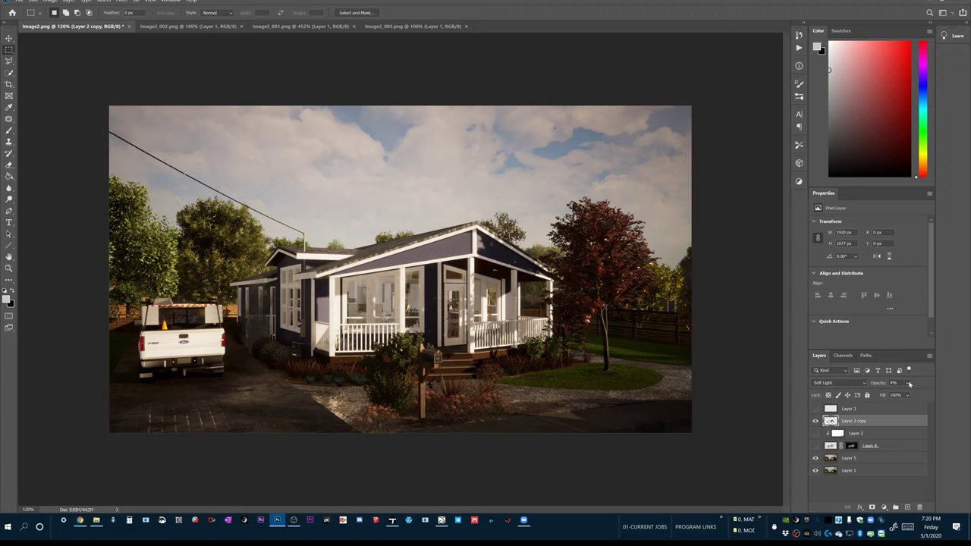
{"action": "left_click", "coordinate": [910, 383]}
{"action": "left_click_drag", "start_coordinate": [890, 395], "coordinate": [931, 397]}
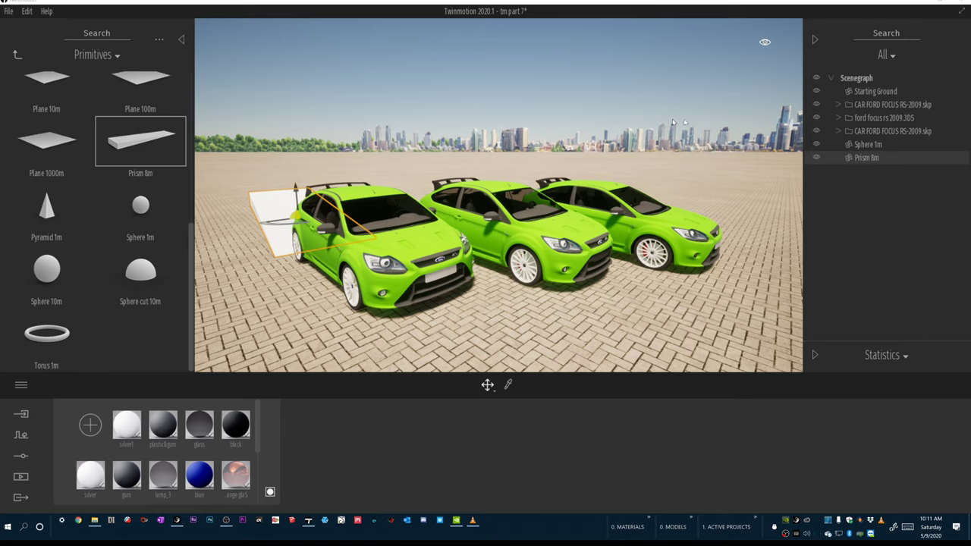
Expand the first CAR FORD FOCUS RS-2009.skp group to look over its parts, and collapse it again.
{"action": "left_click", "coordinate": [898, 104]}
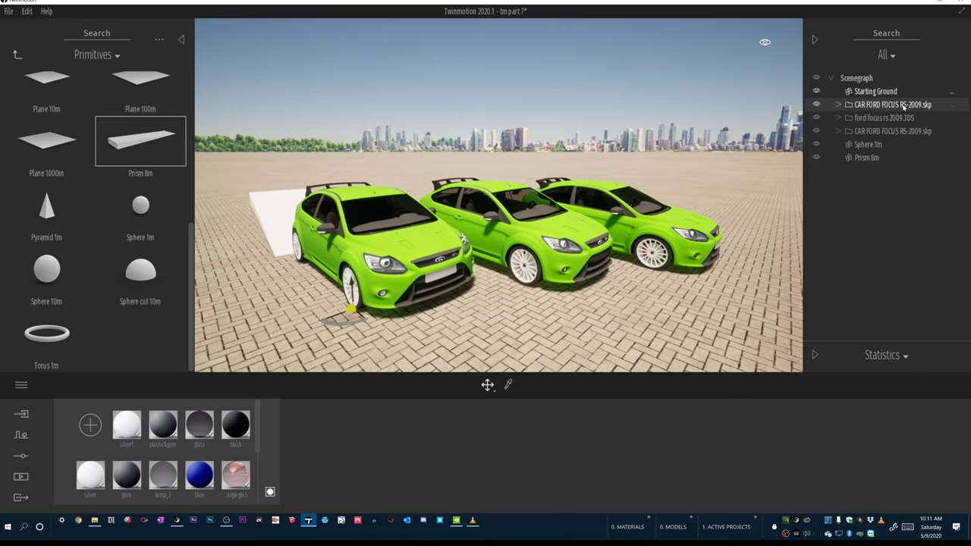
{"action": "left_click", "coordinate": [838, 104]}
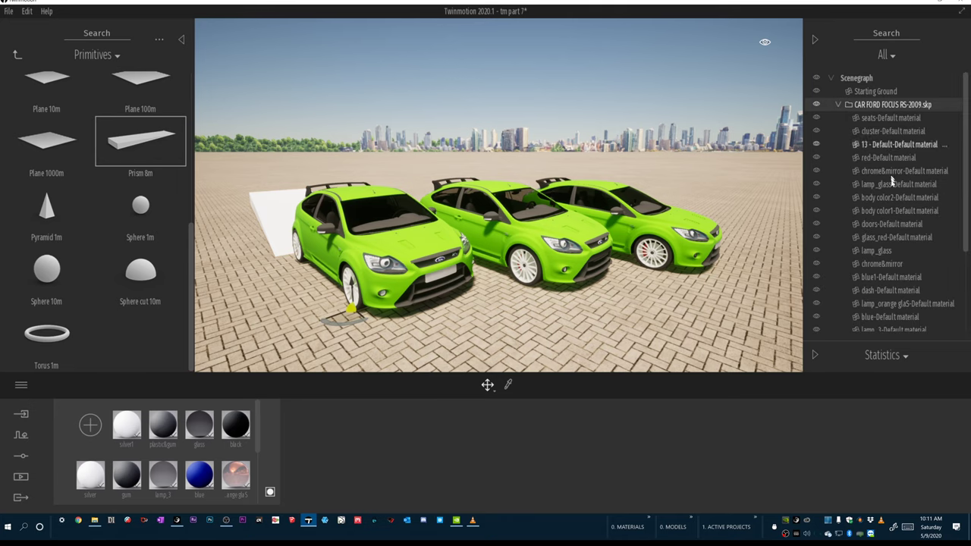
{"action": "left_click", "coordinate": [838, 105]}
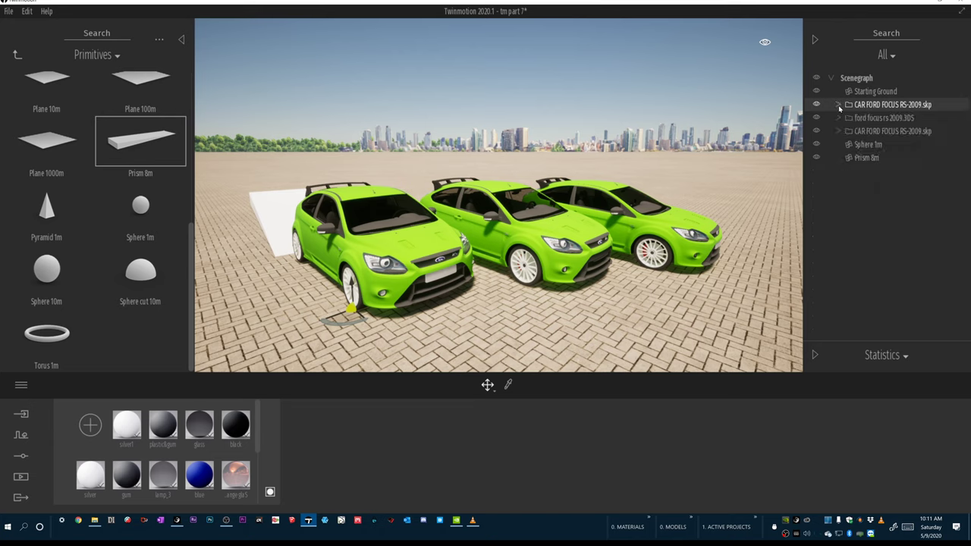
Move the first SketchUp car slightly forward, away from the row of cars.
{"action": "left_click", "coordinate": [356, 323]}
{"action": "middle_click_drag", "start_coordinate": [349, 310], "coordinate": [362, 311]}
{"action": "key", "text": "Left"}
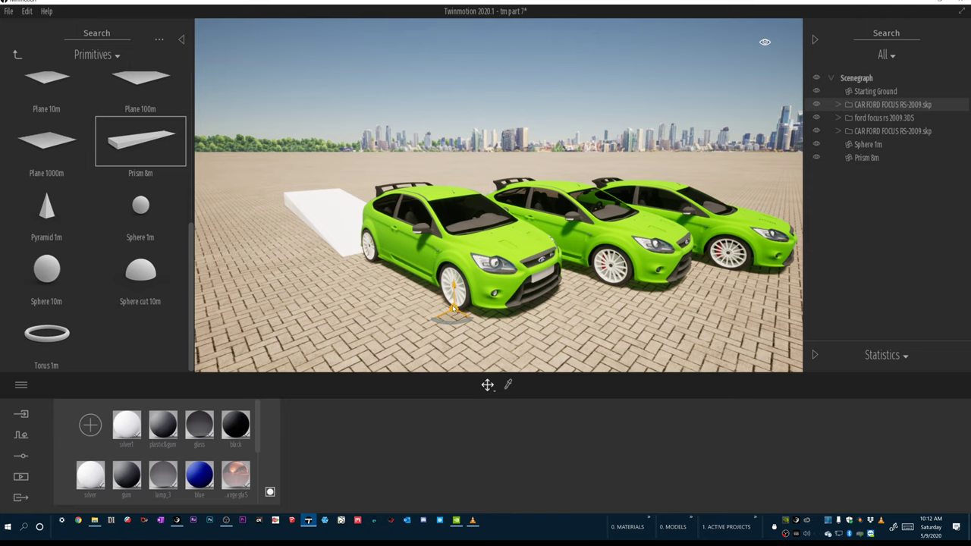
{"action": "mouse_move", "coordinate": [453, 307]}
{"action": "left_mouse_down"}
{"action": "mouse_move", "coordinate": [355, 245]}
{"action": "mouse_move", "coordinate": [334, 210]}
{"action": "mouse_move", "coordinate": [339, 196]}
{"action": "mouse_move", "coordinate": [449, 322]}
{"action": "mouse_move", "coordinate": [346, 231]}
{"action": "mouse_move", "coordinate": [338, 199]}
{"action": "mouse_move", "coordinate": [355, 218]}
{"action": "mouse_move", "coordinate": [388, 226]}
{"action": "mouse_move", "coordinate": [446, 291]}
{"action": "mouse_move", "coordinate": [501, 328]}
{"action": "mouse_move", "coordinate": [561, 210]}
{"action": "mouse_move", "coordinate": [574, 228]}
{"action": "mouse_move", "coordinate": [581, 217]}
{"action": "mouse_move", "coordinate": [641, 228]}
{"action": "mouse_move", "coordinate": [569, 170]}
{"action": "mouse_move", "coordinate": [578, 219]}
{"action": "mouse_move", "coordinate": [440, 321]}
{"action": "left_mouse_up"}
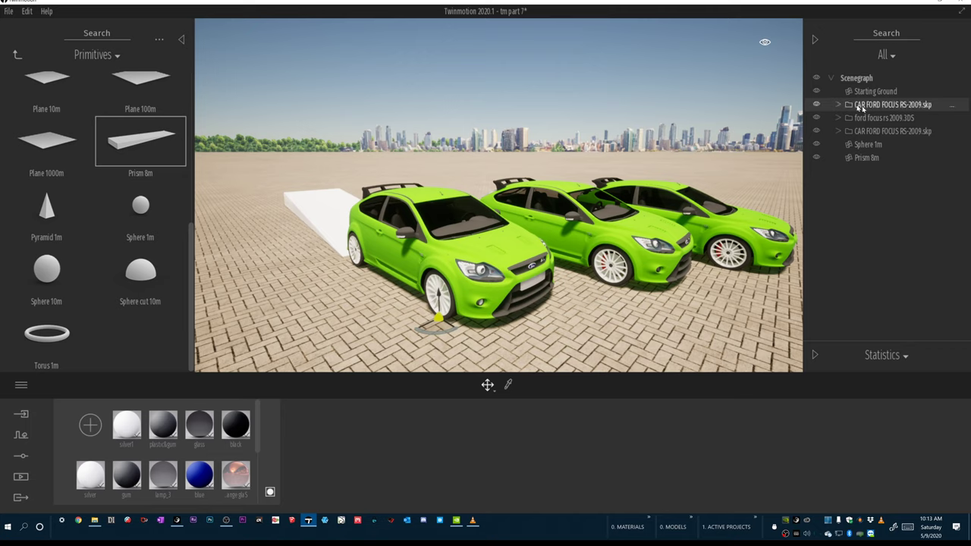
Delete the first CAR FORD FOCUS RS-2009.skp model and move the whole ford focus rs 2009.3DS car in front of the white prism.
{"action": "key", "text": "Delete"}
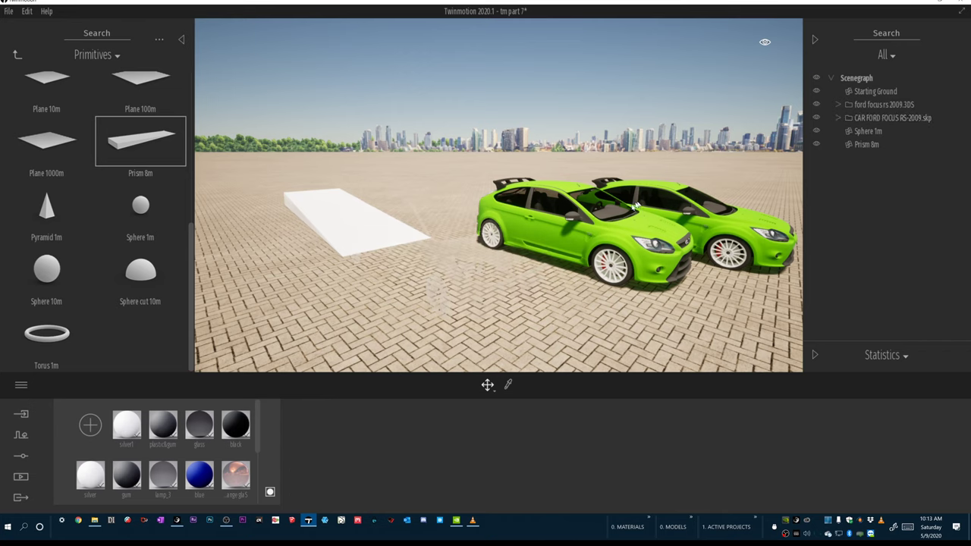
{"action": "left_click", "coordinate": [657, 240]}
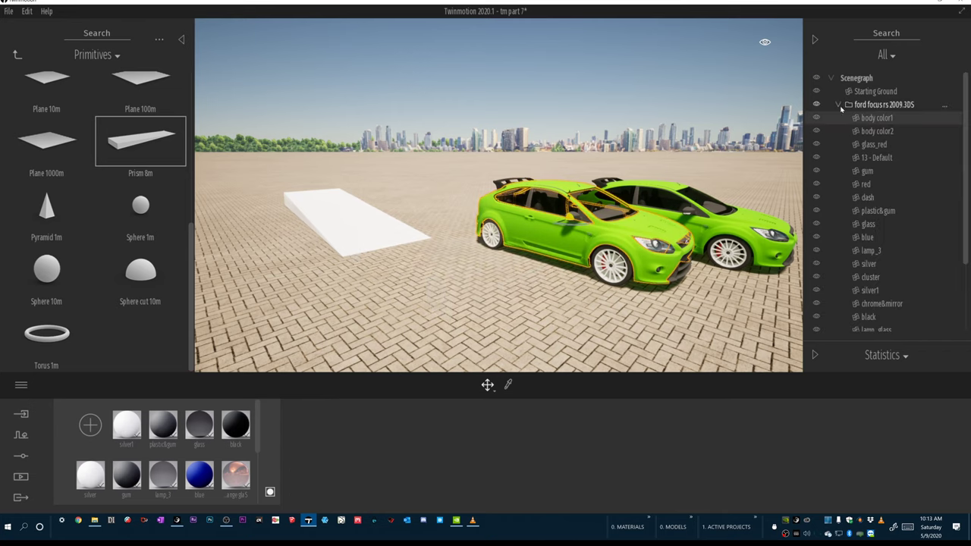
{"action": "left_click", "coordinate": [866, 107]}
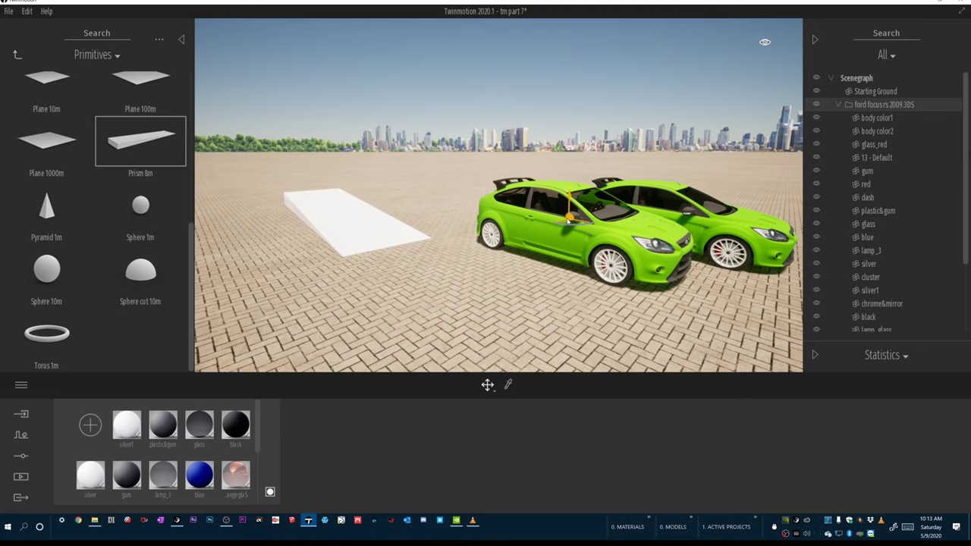
{"action": "left_click_drag", "start_coordinate": [569, 220], "coordinate": [455, 201]}
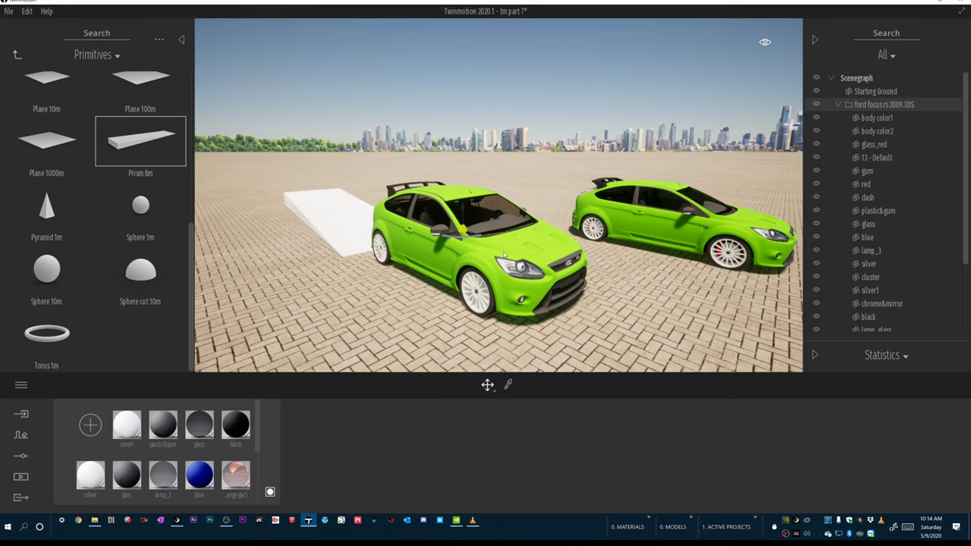
From inside the 3DS car's cabin, sample the body color1 material on the roof frame and turn on its two-sided setting.
{"action": "key", "text": "w"}
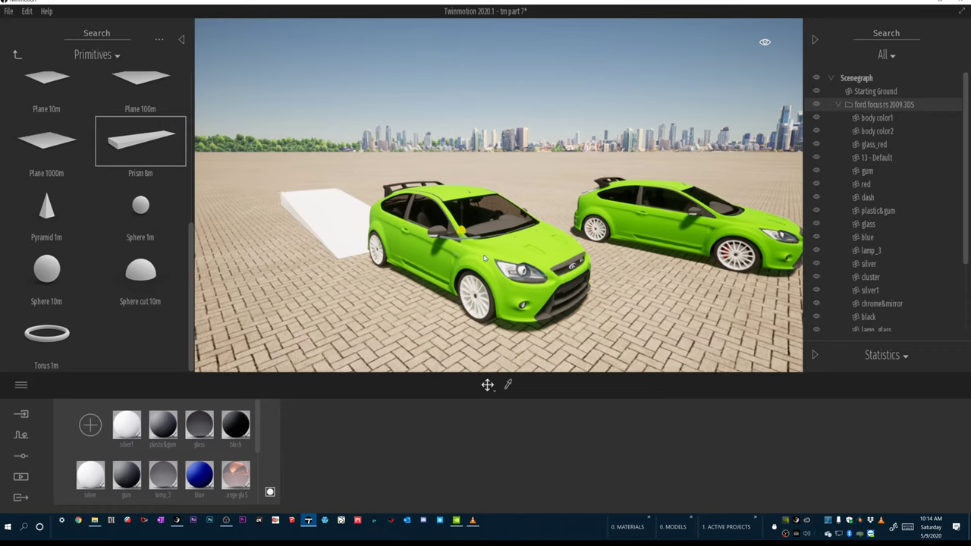
{"action": "right_click_drag", "start_coordinate": [504, 255], "coordinate": [510, 245]}
{"action": "right_click_drag", "start_coordinate": [471, 278], "coordinate": [469, 270]}
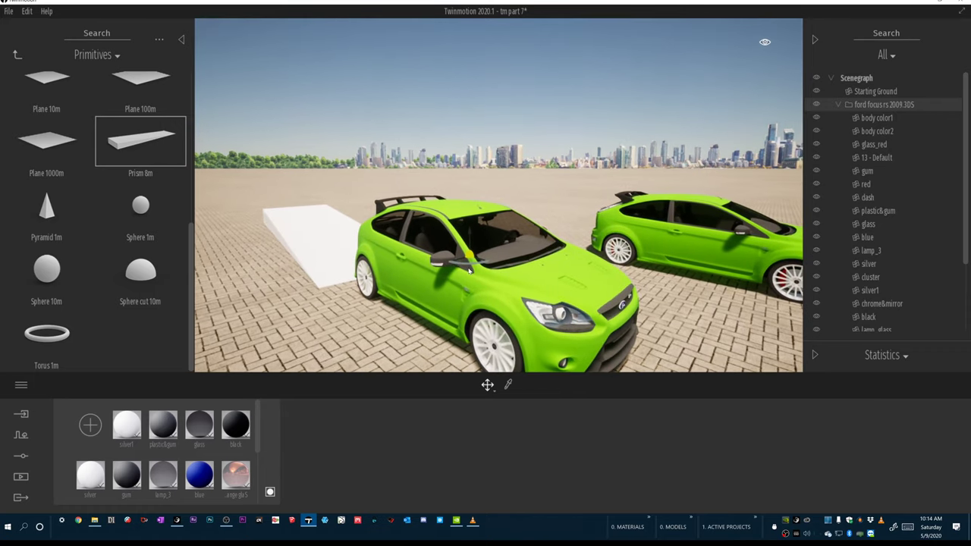
{"action": "scroll", "coordinate": [473, 285], "scroll_direction": "up", "scroll_amount": 6}
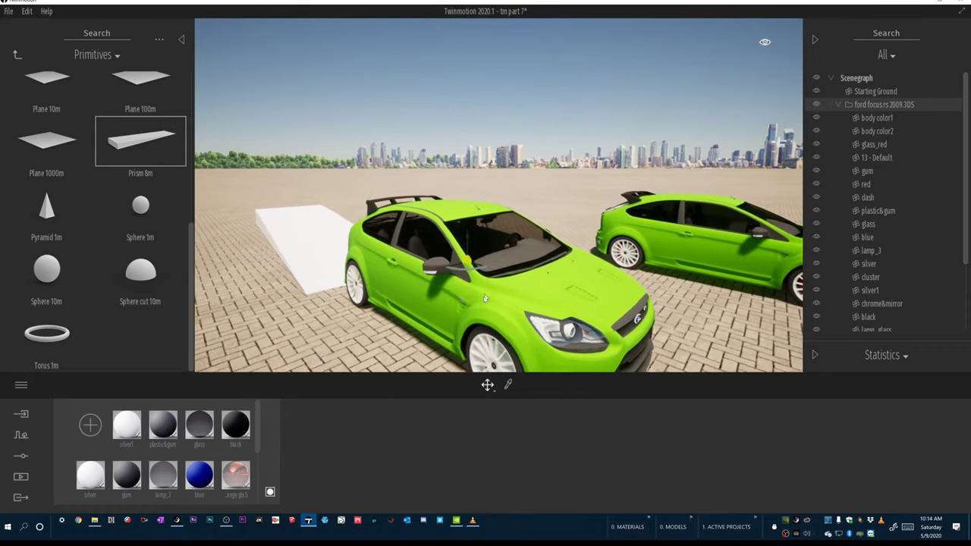
{"action": "scroll", "coordinate": [483, 301], "scroll_direction": "up", "scroll_amount": 6}
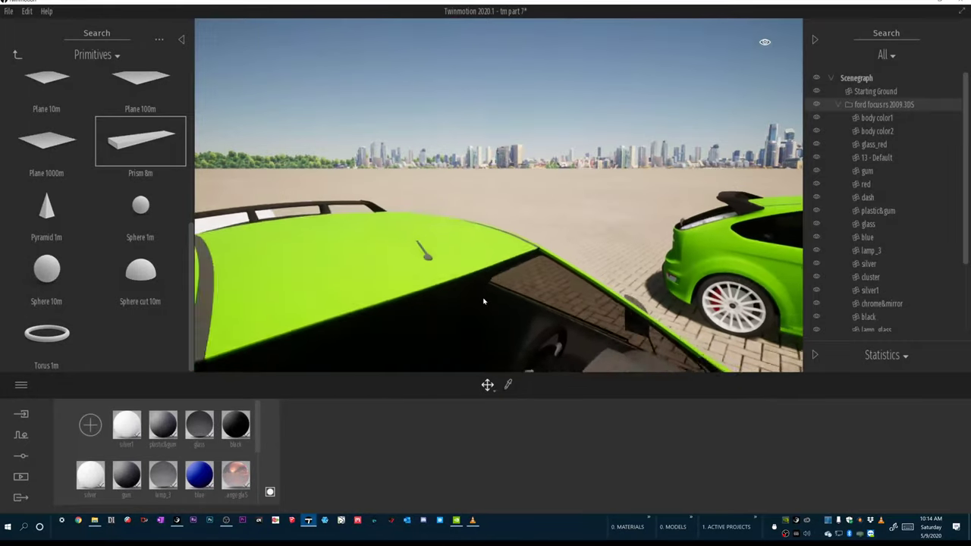
{"action": "scroll", "coordinate": [483, 301], "scroll_direction": "up", "scroll_amount": 3}
{"action": "middle_click_drag", "start_coordinate": [483, 301], "coordinate": [505, 264]}
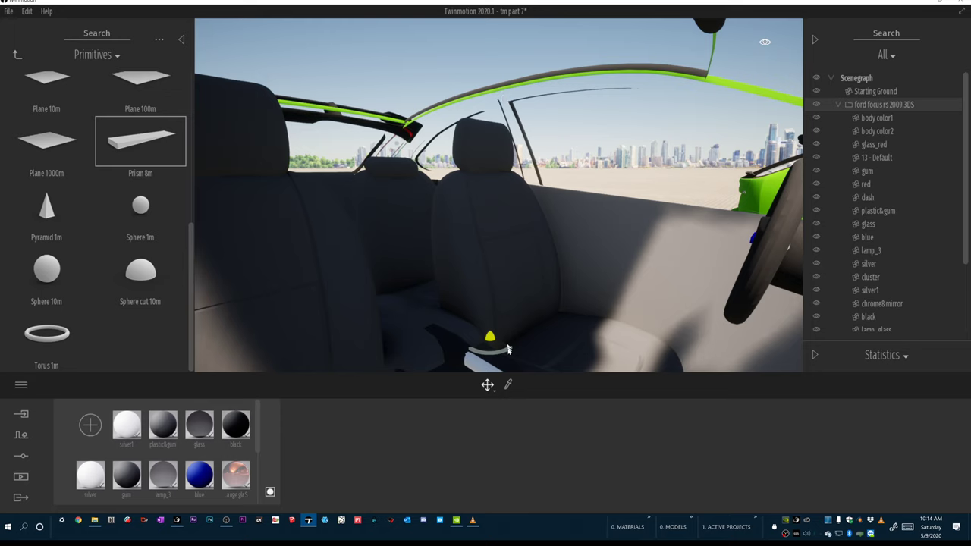
{"action": "left_click", "coordinate": [508, 385]}
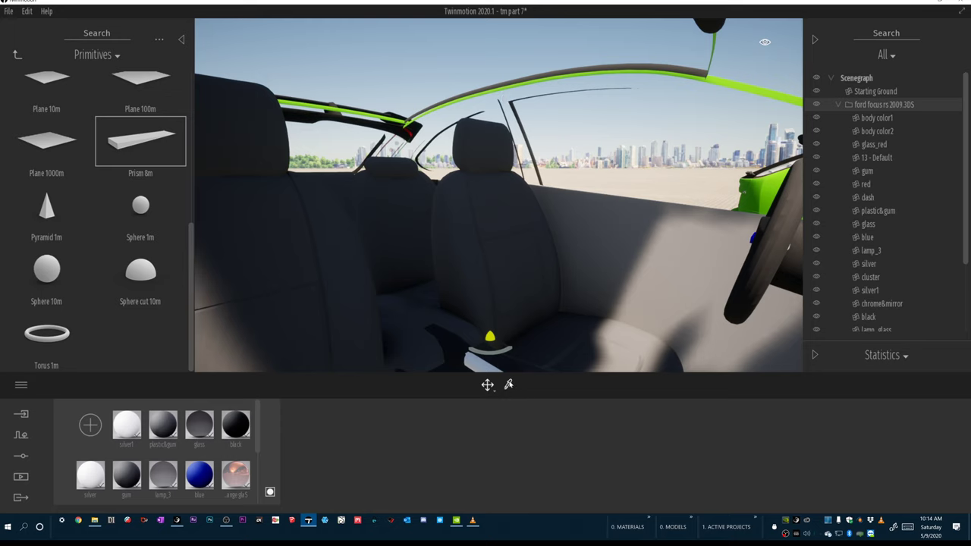
{"action": "left_click", "coordinate": [453, 96]}
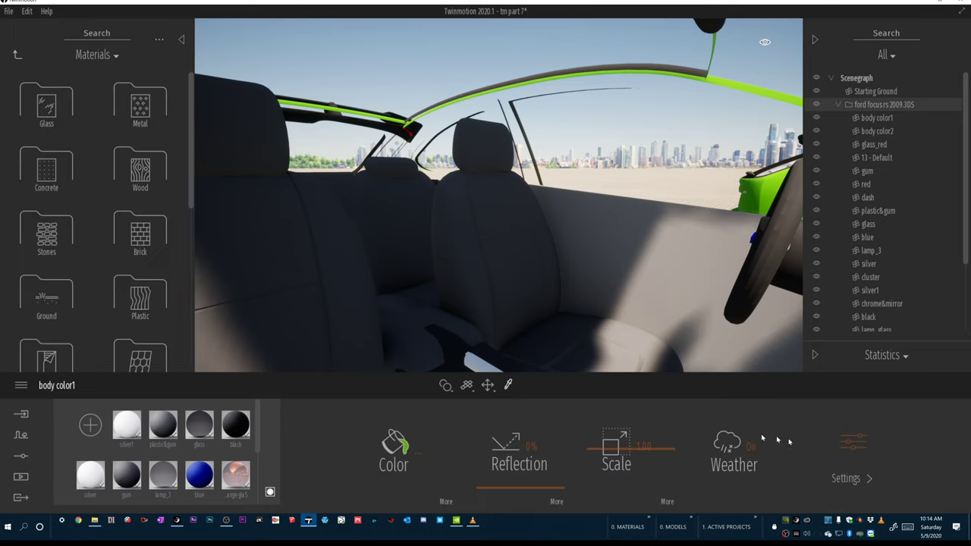
{"action": "left_click", "coordinate": [857, 446]}
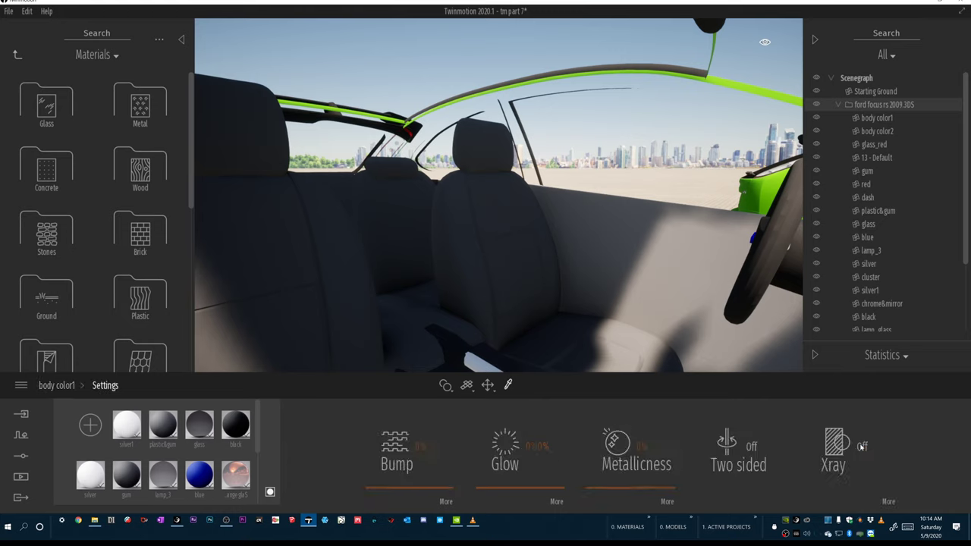
{"action": "left_click", "coordinate": [747, 457]}
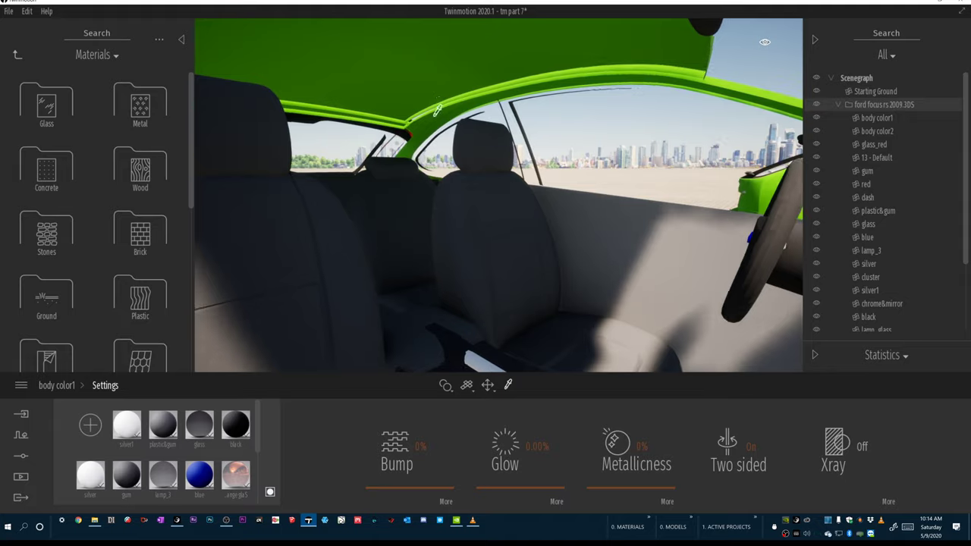
Apply the Checker linoleum plastic material to the green car body, with both cars seen from outside.
{"action": "scroll", "coordinate": [436, 105], "scroll_direction": "down", "scroll_amount": 5}
{"action": "scroll", "coordinate": [489, 190], "scroll_direction": "down", "scroll_amount": 5}
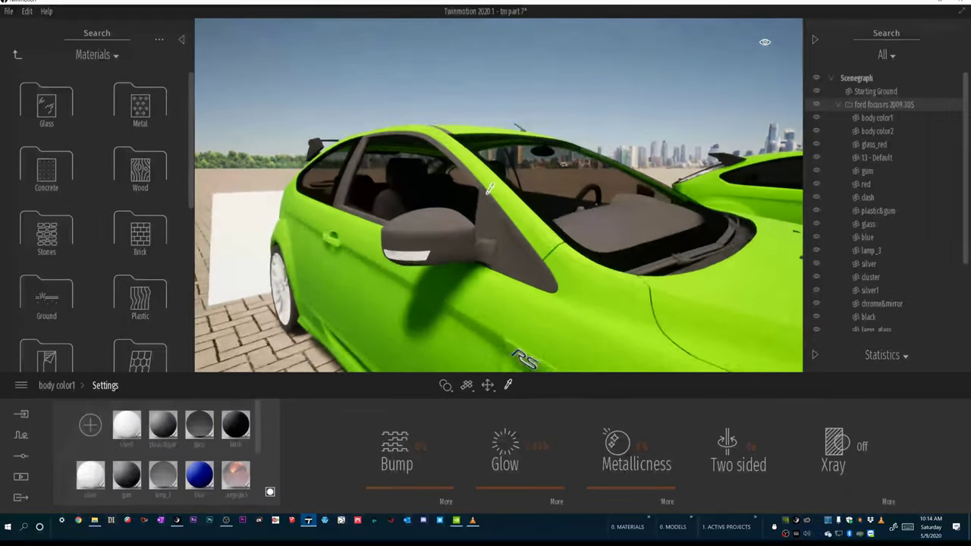
{"action": "right_click_drag", "start_coordinate": [489, 190], "coordinate": [574, 215]}
{"action": "scroll", "coordinate": [567, 207], "scroll_direction": "down", "scroll_amount": 3}
{"action": "key", "text": "e"}
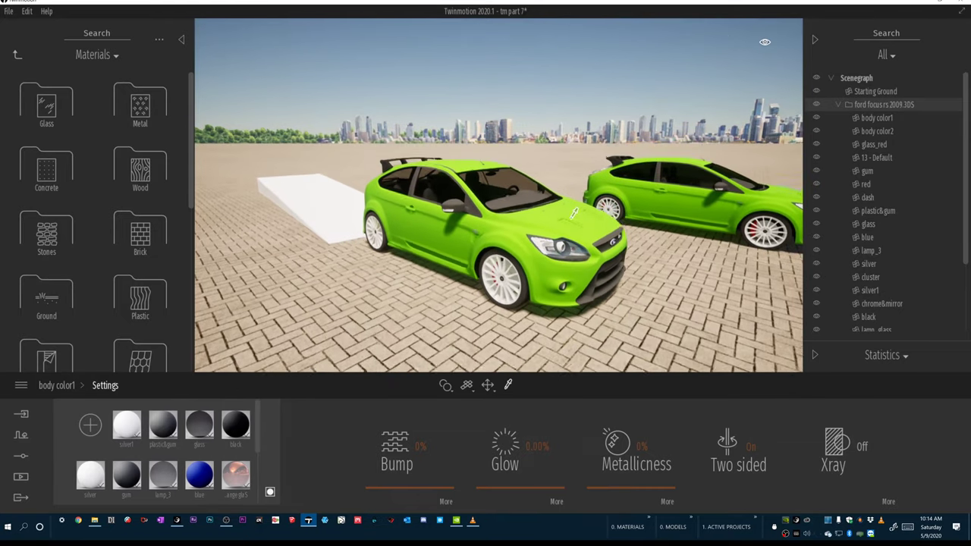
{"action": "key", "text": "s"}
{"action": "key", "text": "d"}
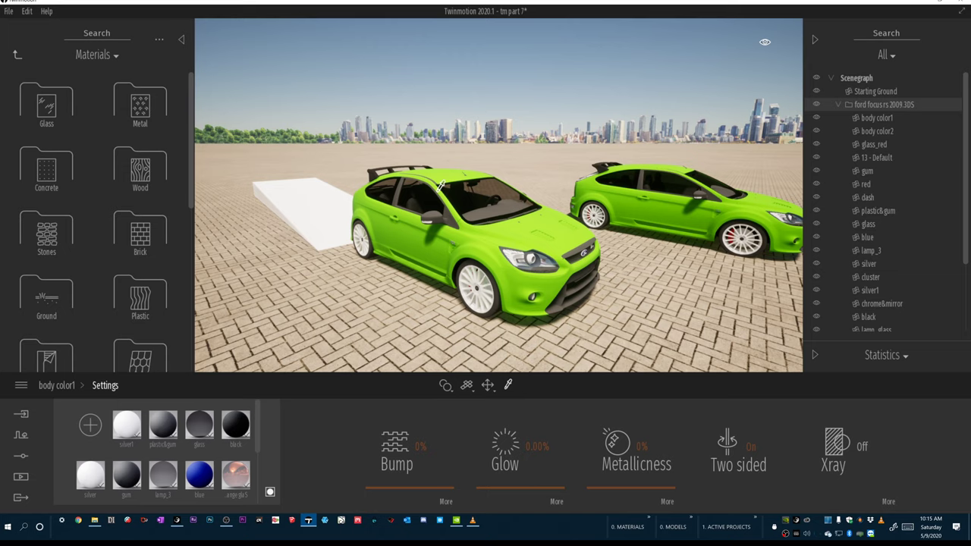
{"action": "key", "text": "d"}
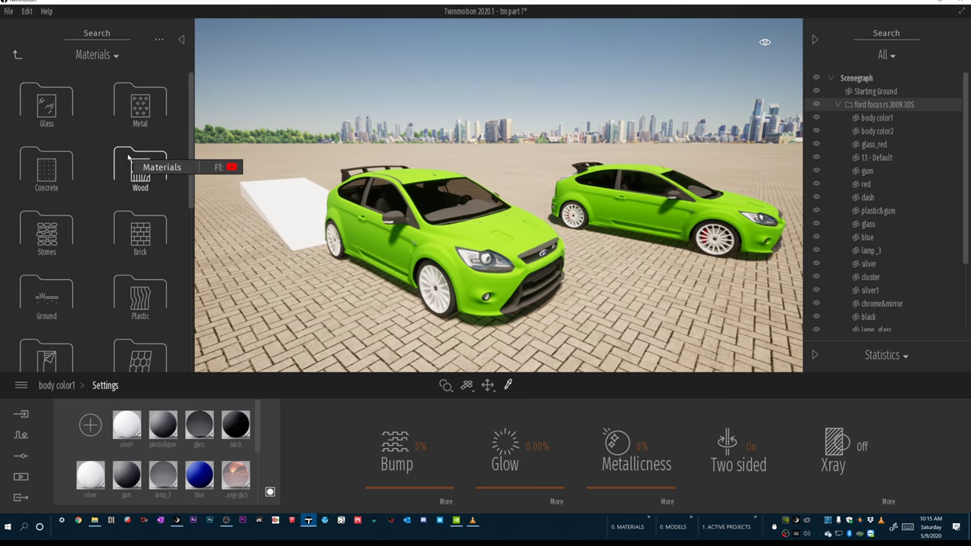
{"action": "scroll", "coordinate": [154, 250], "scroll_direction": "down", "scroll_amount": 1}
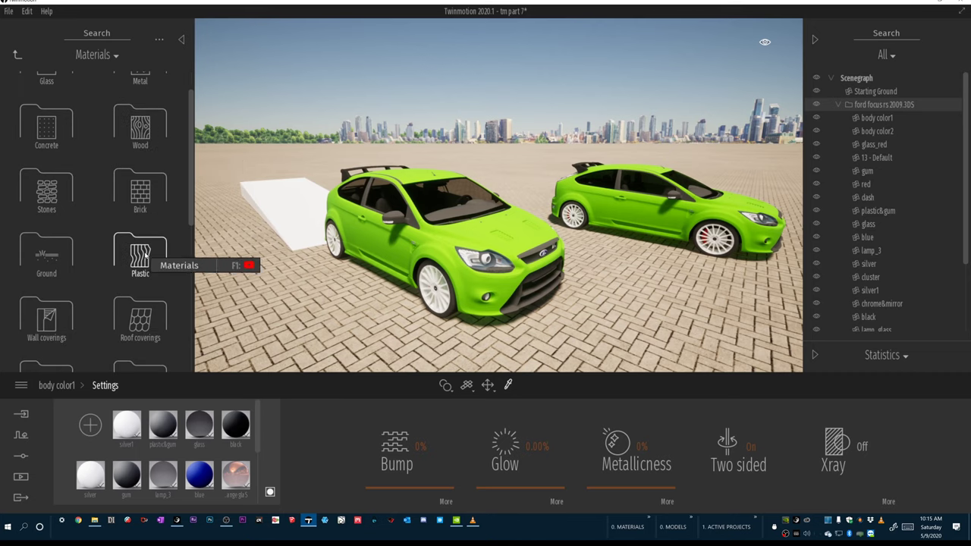
{"action": "left_click", "coordinate": [154, 258]}
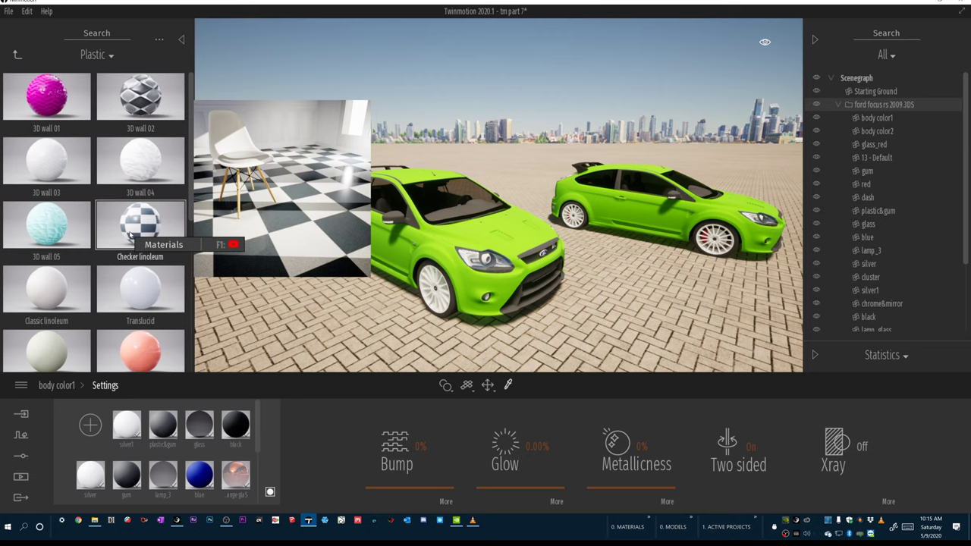
{"action": "left_click_drag", "start_coordinate": [131, 235], "coordinate": [287, 228]}
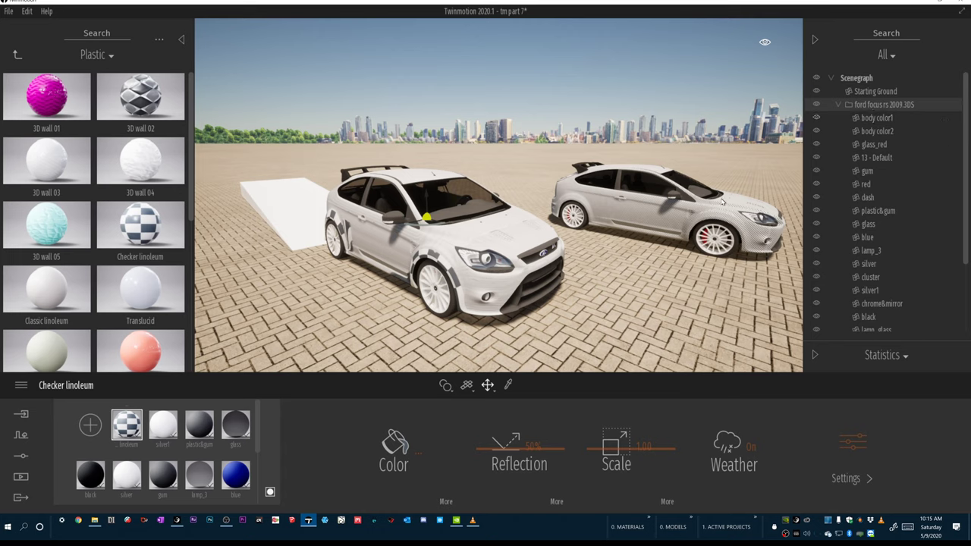
Sample the car body material and show the material display as a single large preview.
{"action": "left_click", "coordinate": [509, 385]}
{"action": "left_click", "coordinate": [270, 492]}
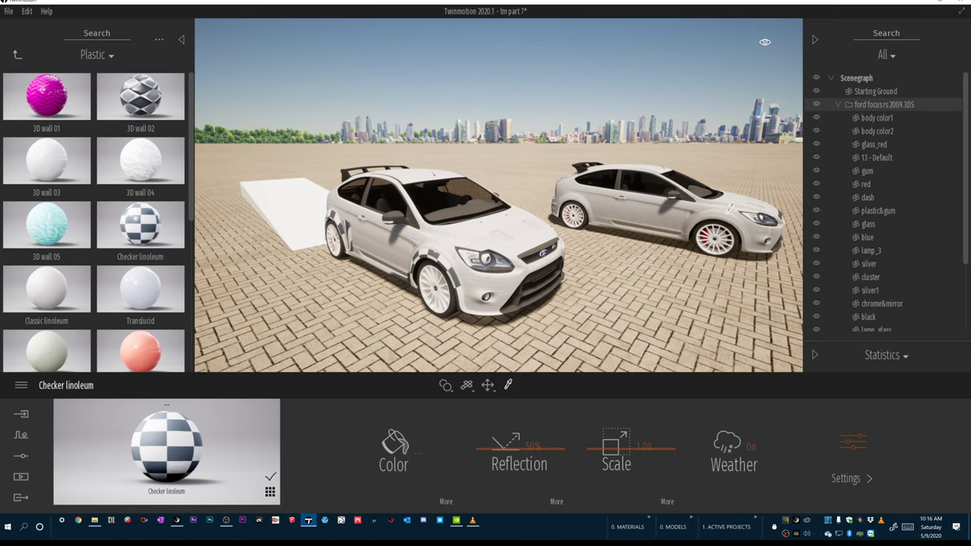
{"action": "left_click", "coordinate": [647, 223]}
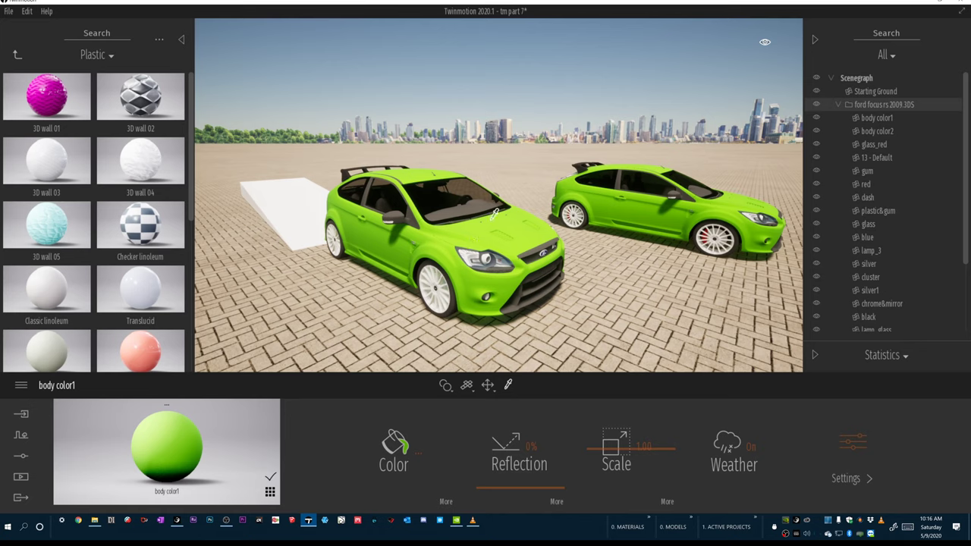
Compare the body meshes by selecting body color1 on the 3DS car and body03, body02 and body01 on the other car.
{"action": "left_click", "coordinate": [889, 124]}
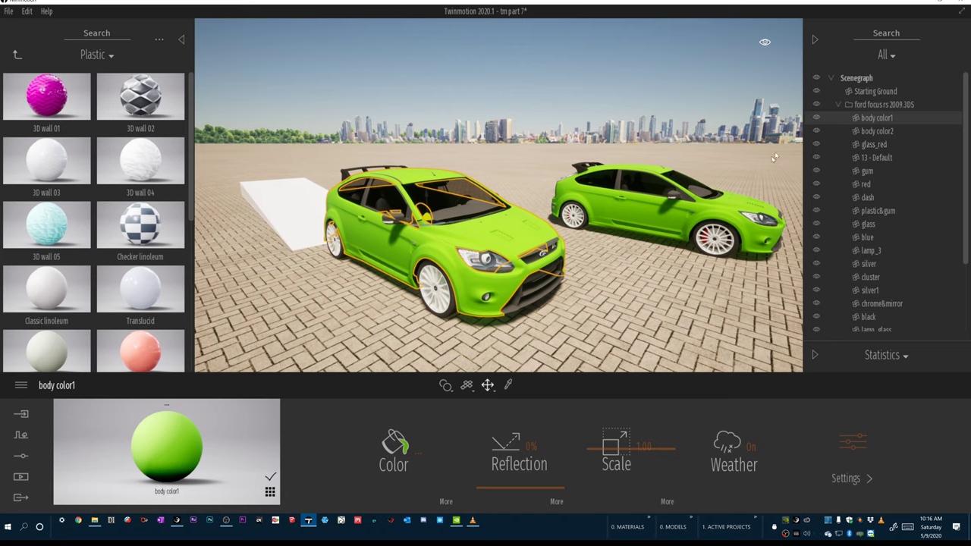
{"action": "left_click", "coordinate": [728, 219]}
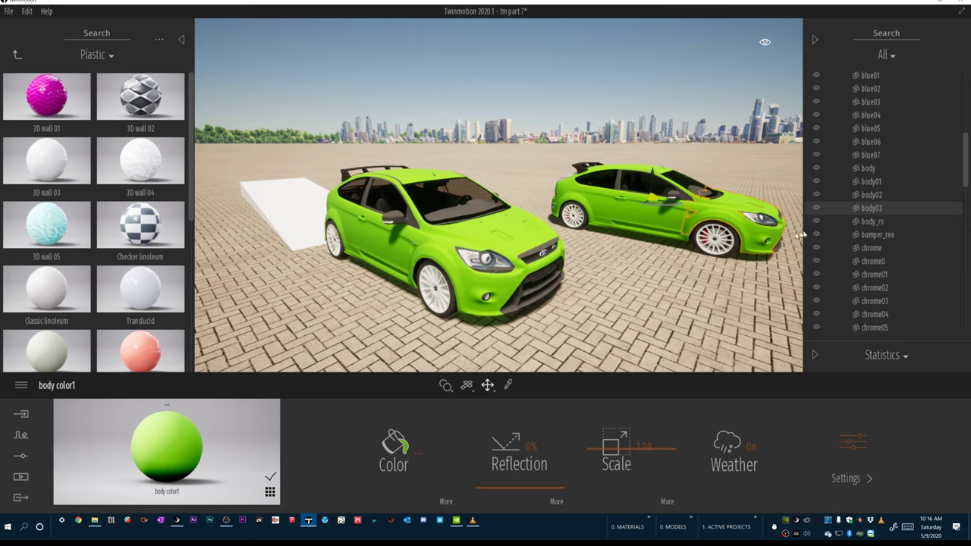
{"action": "left_click", "coordinate": [872, 195]}
{"action": "left_click", "coordinate": [877, 184]}
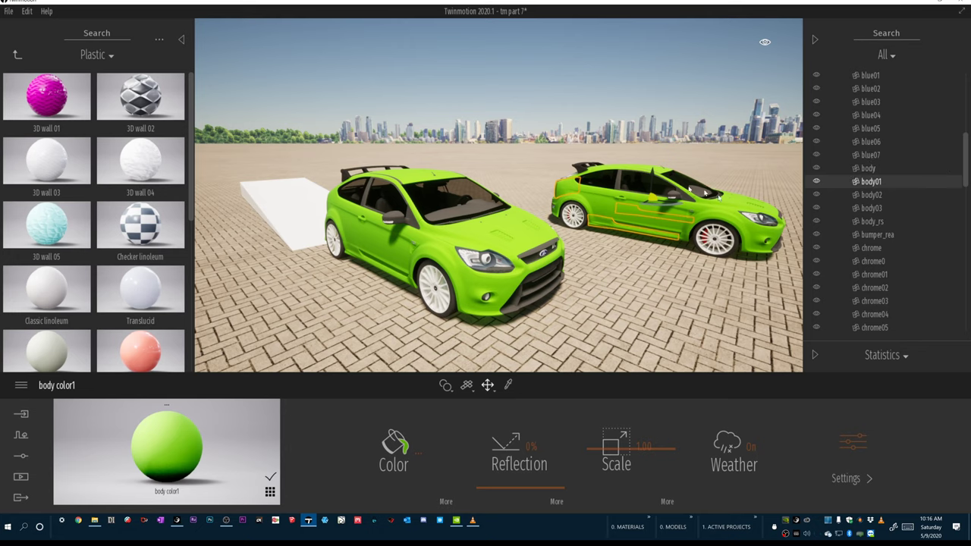
{"action": "left_click", "coordinate": [467, 240]}
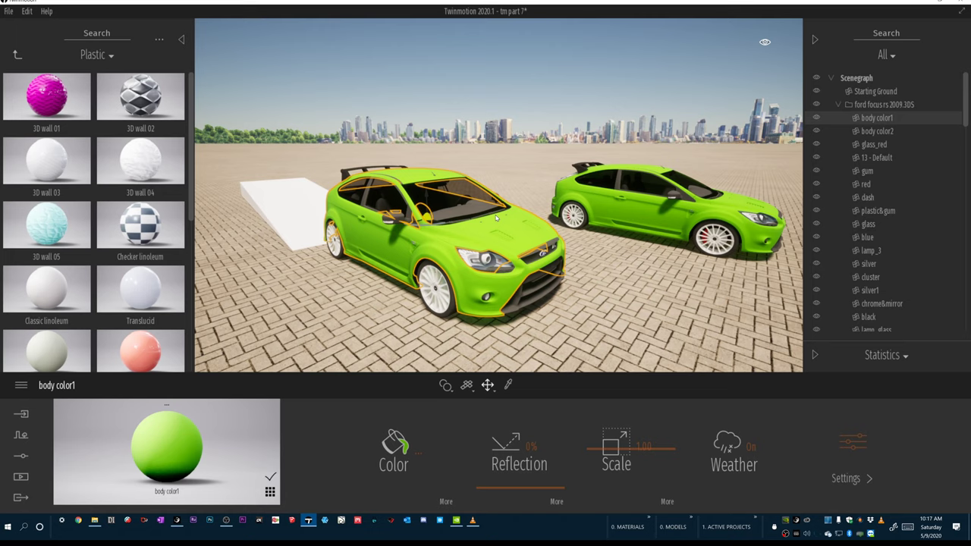
Try the Glossy plastic material on the 3DS car's wheel rims, inspect it from several angles, and undo it.
{"action": "middle_click_drag", "start_coordinate": [511, 236], "coordinate": [482, 319], "text": "shift"}
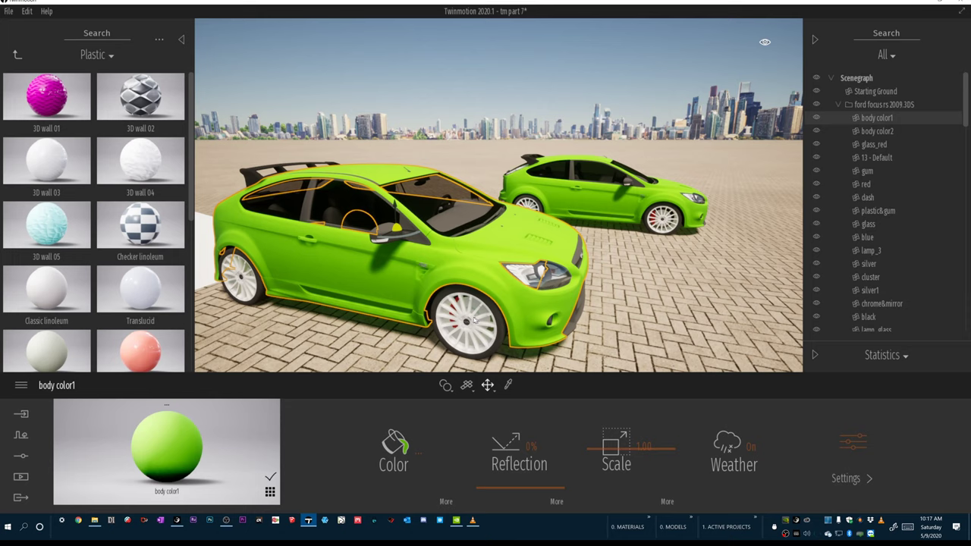
{"action": "left_click", "coordinate": [474, 321]}
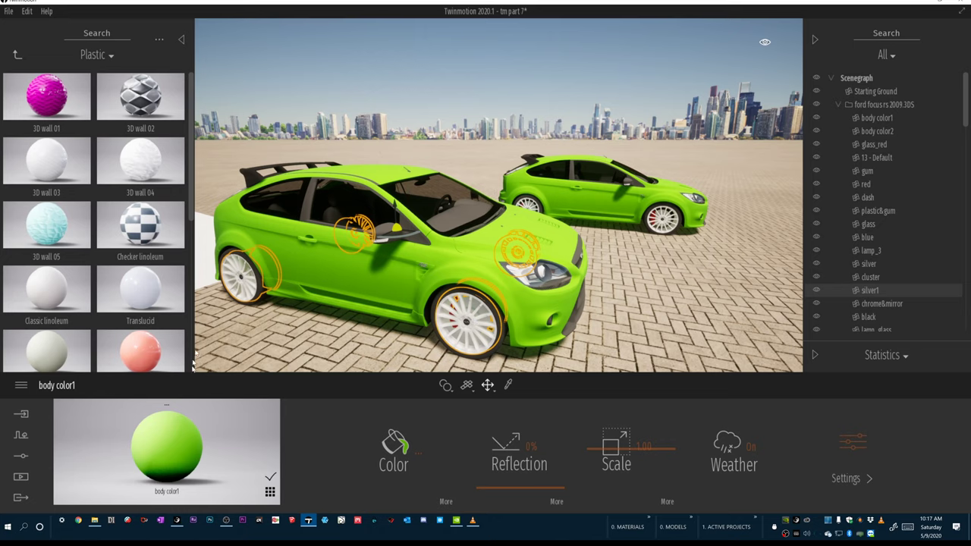
{"action": "left_click_drag", "start_coordinate": [140, 346], "coordinate": [478, 324]}
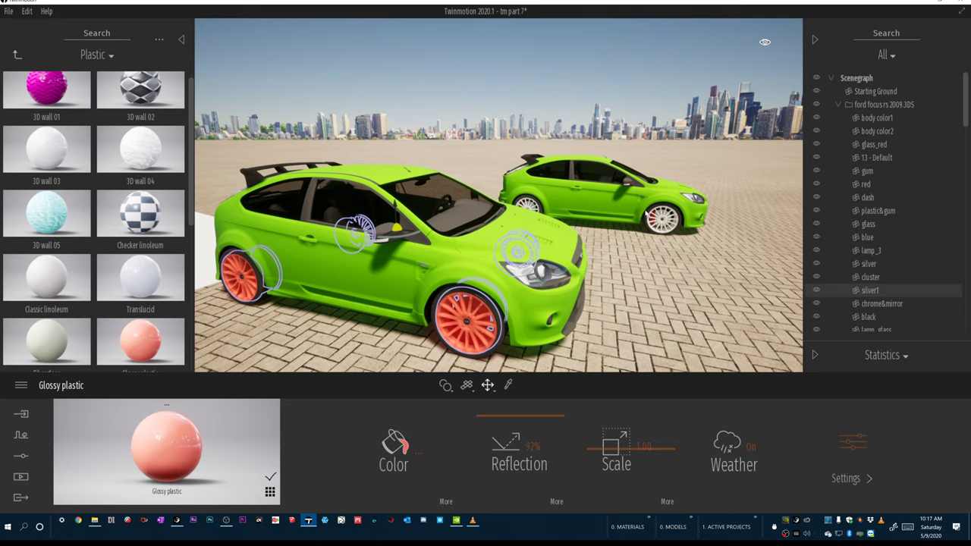
{"action": "key", "text": "s"}
{"action": "key", "text": "d"}
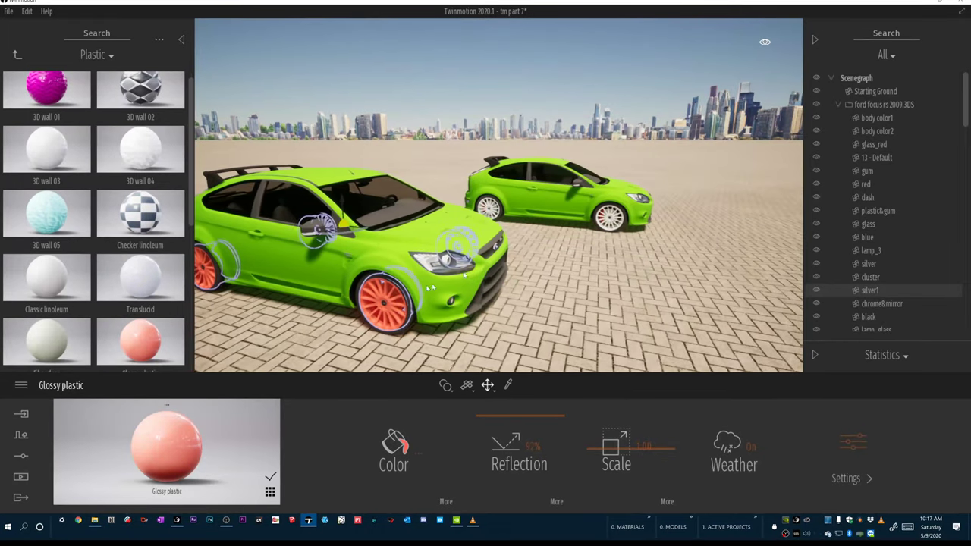
{"action": "right_click_drag", "start_coordinate": [607, 218], "coordinate": [548, 216]}
{"action": "key", "text": "d"}
{"action": "right_click_drag", "start_coordinate": [607, 147], "coordinate": [583, 147]}
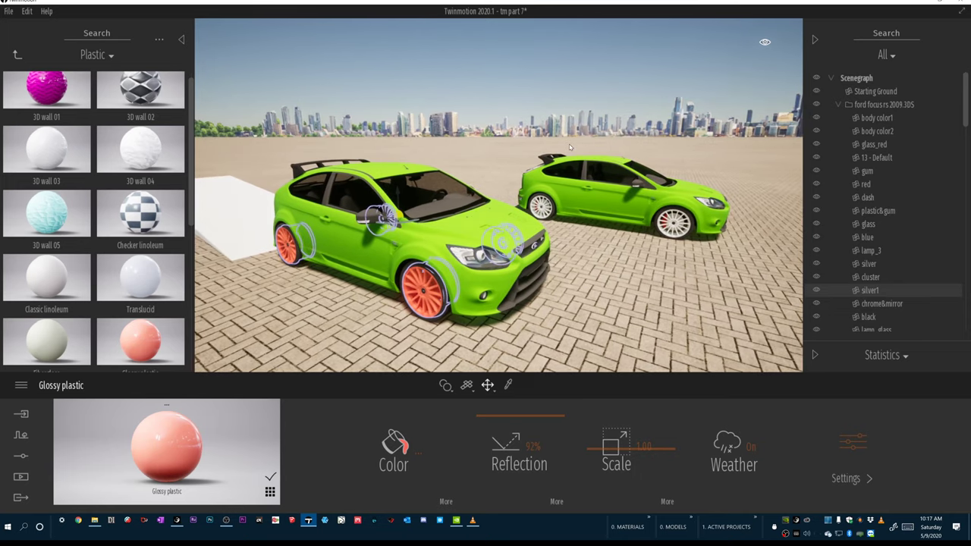
{"action": "key", "text": "ctrl+z"}
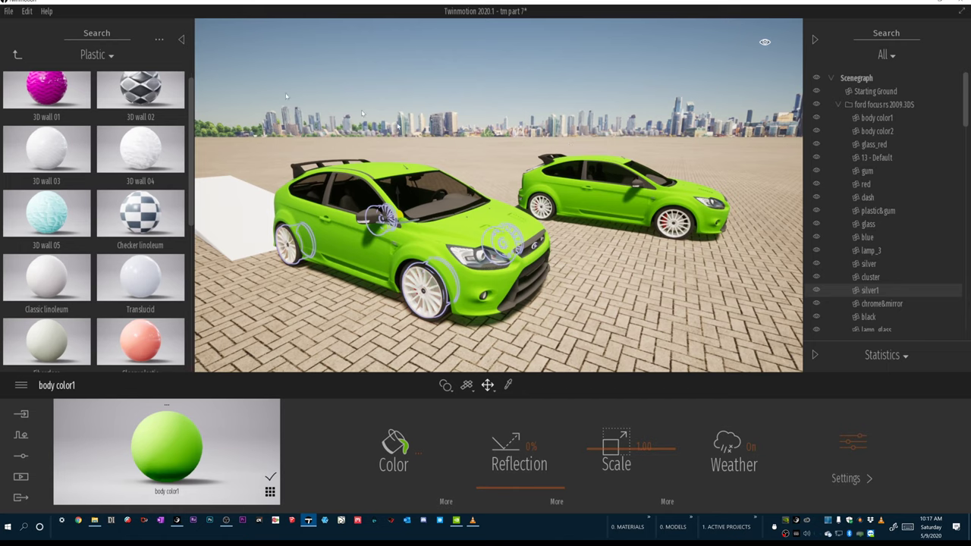
Apply the Checker linoleum plastic material to the green car body.
{"action": "mouse_move", "coordinate": [127, 216]}
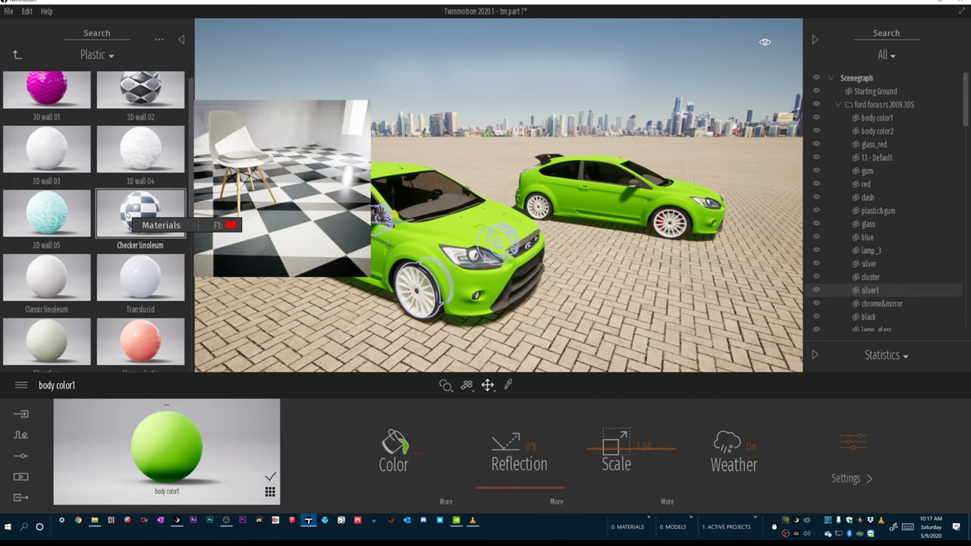
{"action": "left_click_drag", "start_coordinate": [444, 182], "coordinate": [432, 240]}
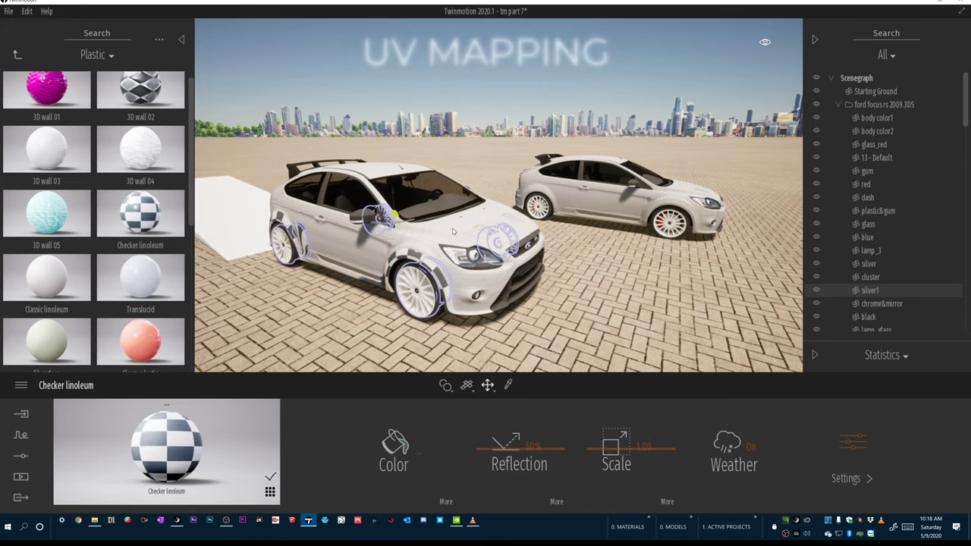
Examine the checker texture up close on the front bumper, hood and headlight area of the car body.
{"action": "scroll", "coordinate": [432, 240], "scroll_direction": "down", "scroll_amount": 2}
{"action": "key", "text": "d"}
{"action": "key", "text": "w"}
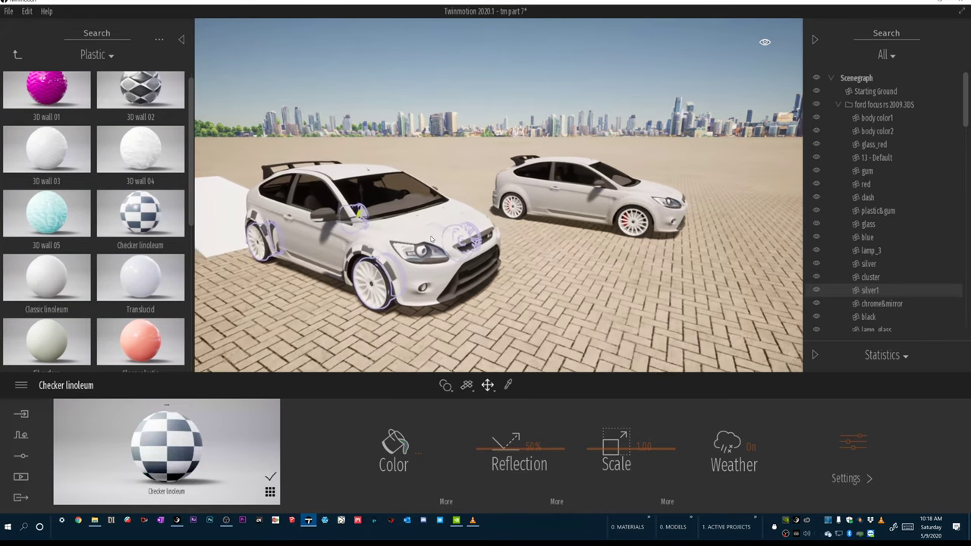
{"action": "key", "text": "w"}
{"action": "key", "text": "d"}
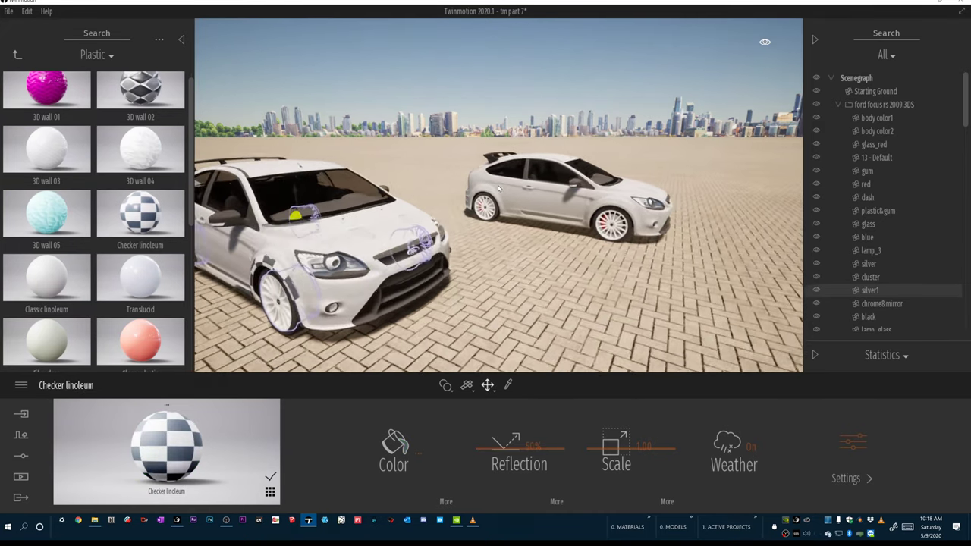
{"action": "key", "text": "w"}
{"action": "key", "text": "d"}
{"action": "right_click_drag", "start_coordinate": [499, 188], "coordinate": [338, 189]}
{"action": "key", "text": "w"}
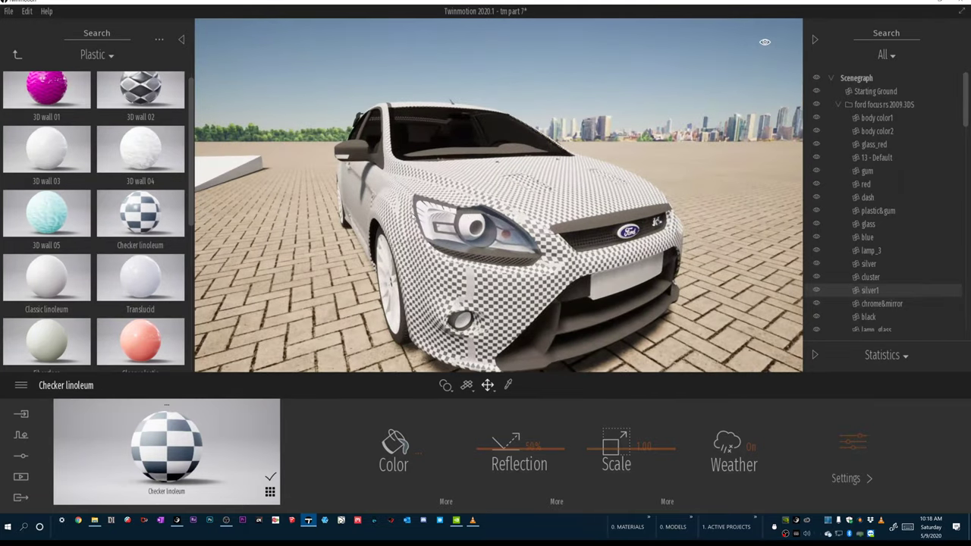
Compare the checker texture's scale and distortion on both car bodies, including the 3DS car's wheel arches.
{"action": "key", "text": "s"}
{"action": "key", "text": "a"}
{"action": "key", "text": "s"}
{"action": "right_click_drag", "start_coordinate": [611, 242], "coordinate": [766, 242]}
{"action": "key", "text": "a"}
{"action": "key", "text": "w"}
{"action": "key", "text": "a"}
{"action": "right_click_drag", "start_coordinate": [519, 253], "coordinate": [543, 293]}
{"action": "key", "text": "w"}
{"action": "key", "text": "e"}
{"action": "key", "text": "d"}
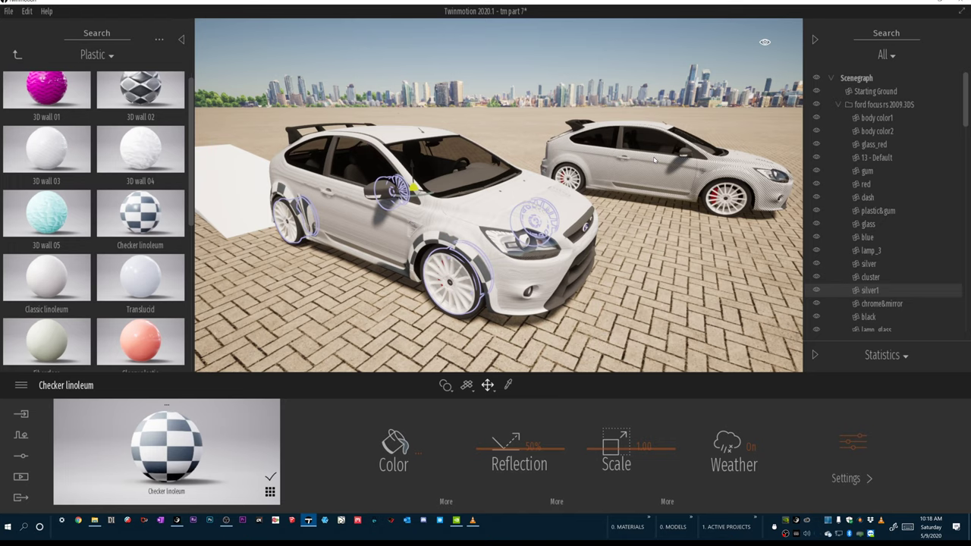
{"action": "scroll", "coordinate": [447, 169], "scroll_direction": "up", "scroll_amount": 5}
{"action": "middle_click_drag", "start_coordinate": [447, 168], "coordinate": [444, 236], "text": "shift"}
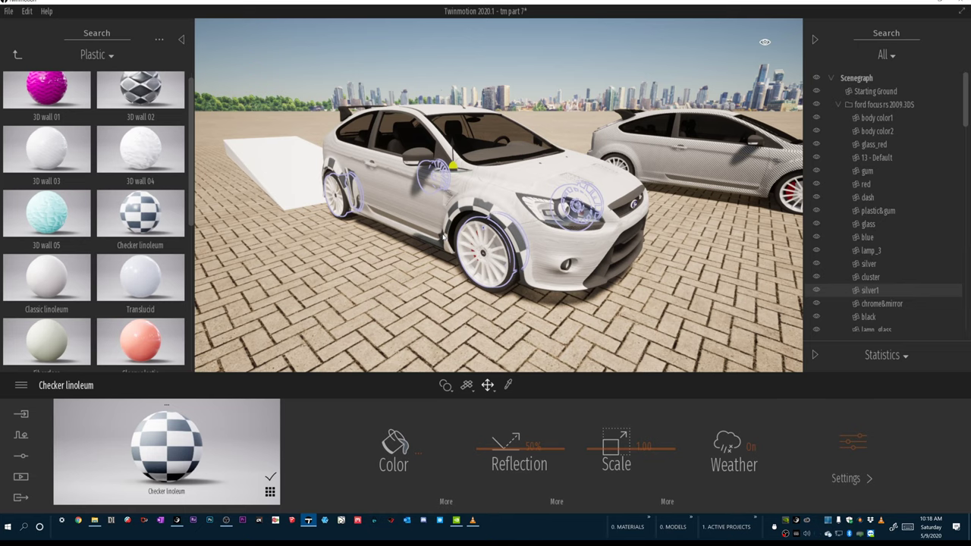
{"action": "key", "text": "ctrl+s"}
{"action": "key", "text": "d"}
{"action": "key", "text": "a"}
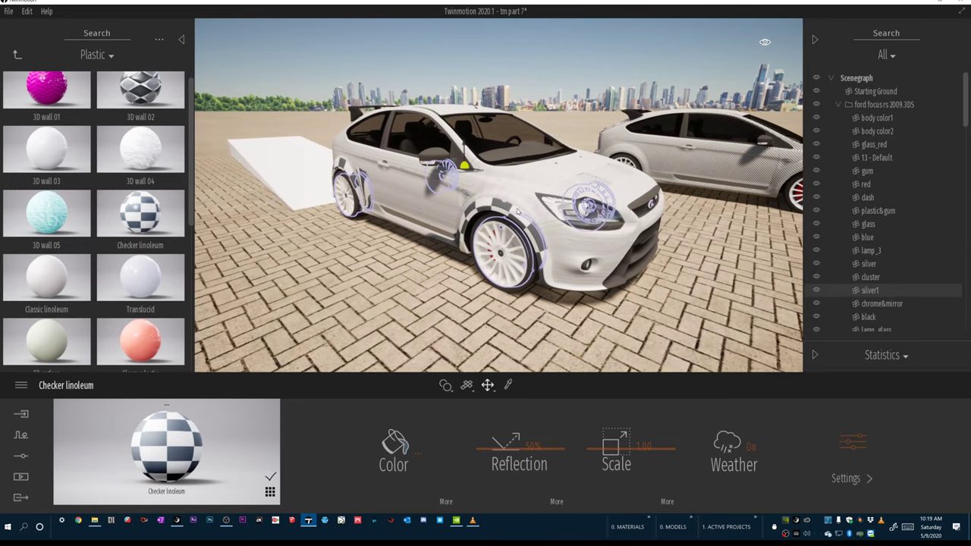
{"action": "key", "text": "d"}
{"action": "key", "text": "w"}
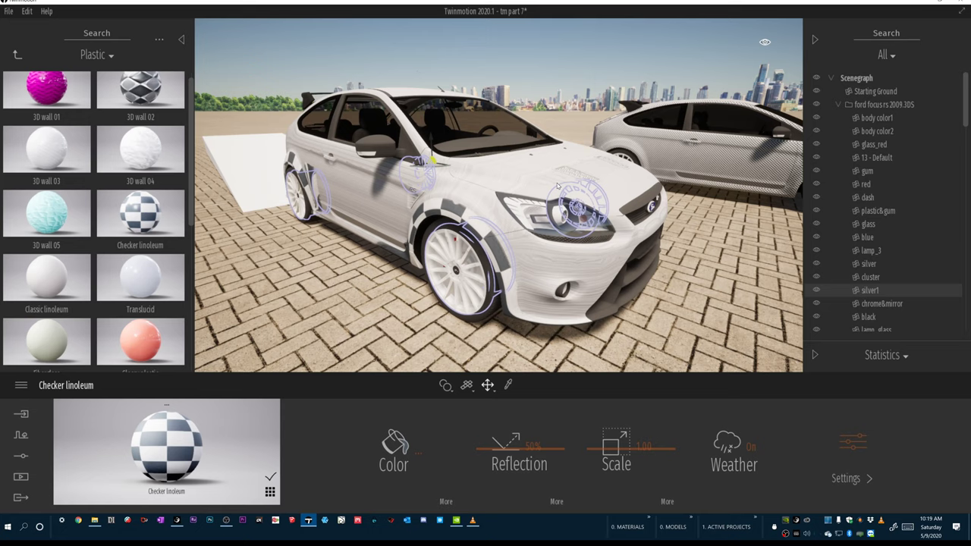
Change the texture mapping from object UV to Spherical uv and reapply Checker linoleum to the car body.
{"action": "middle_click_drag", "start_coordinate": [557, 185], "coordinate": [638, 321], "text": "shift"}
{"action": "right_click_drag", "start_coordinate": [639, 322], "coordinate": [556, 224]}
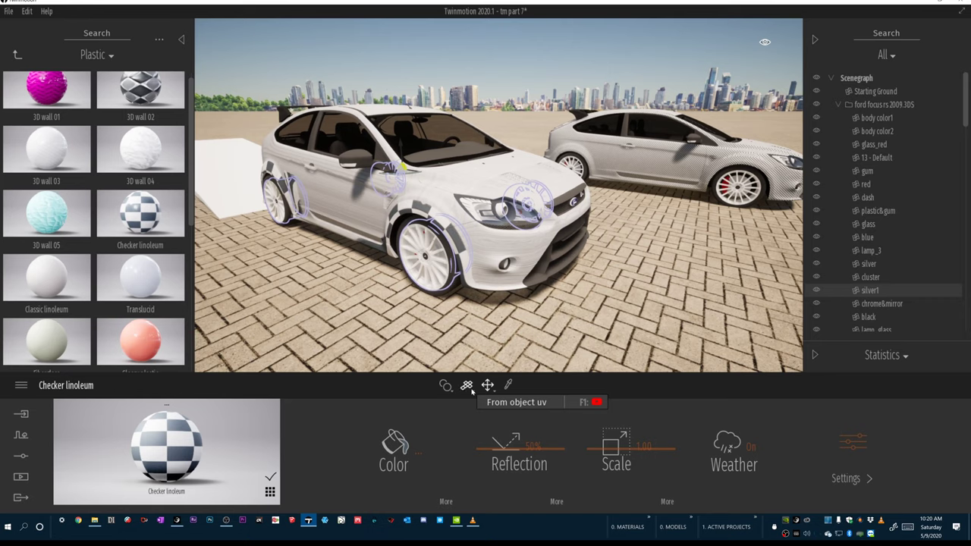
{"action": "left_click", "coordinate": [472, 391]}
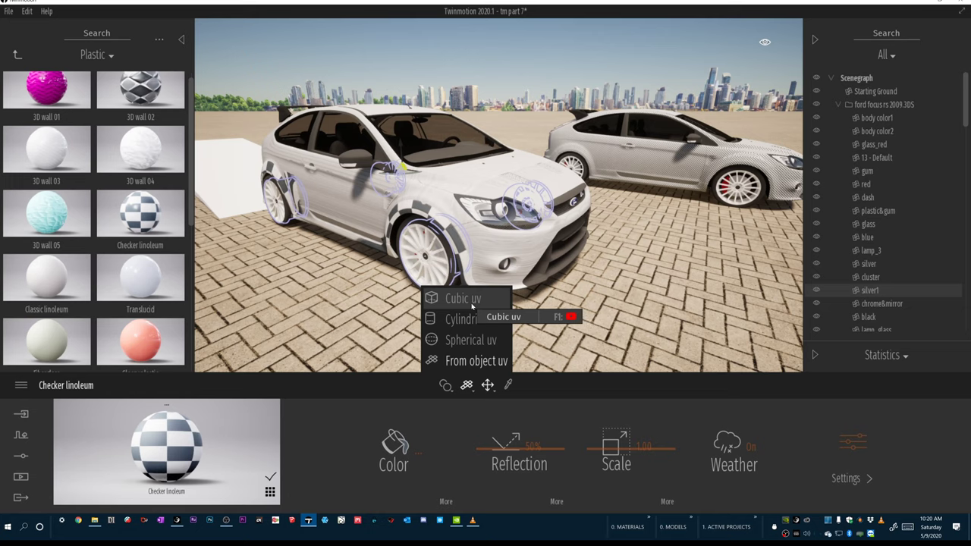
{"action": "left_click", "coordinate": [467, 341]}
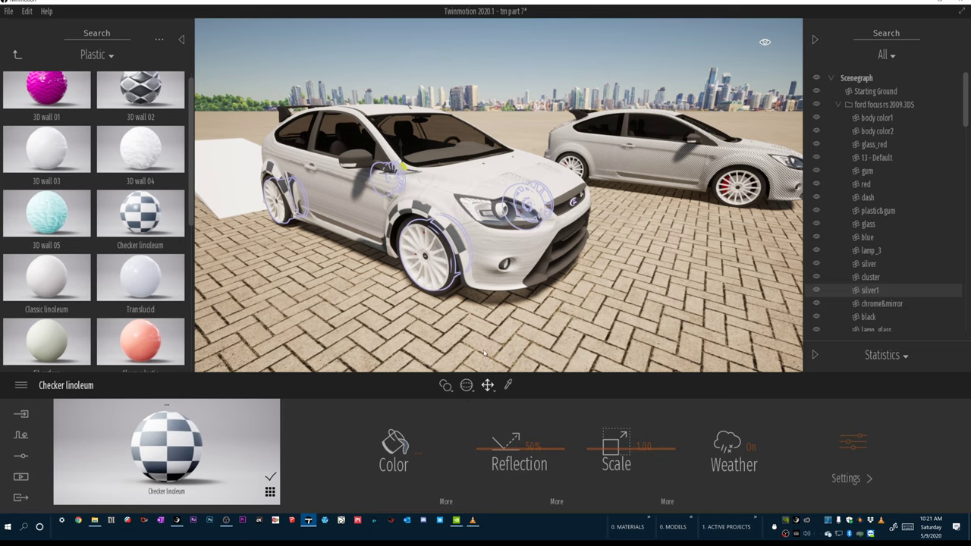
{"action": "left_click_drag", "start_coordinate": [148, 471], "coordinate": [416, 303]}
{"action": "left_click_drag", "start_coordinate": [430, 216], "coordinate": [432, 204]}
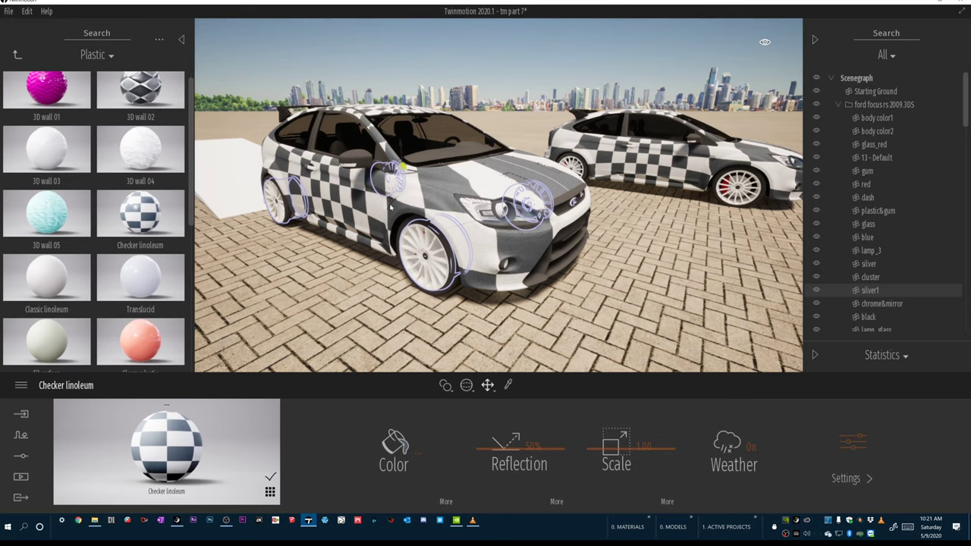
Examine the spherical checker mapping on the roofs, hoods and sides of both cars.
{"action": "key", "text": "a"}
{"action": "key", "text": "e"}
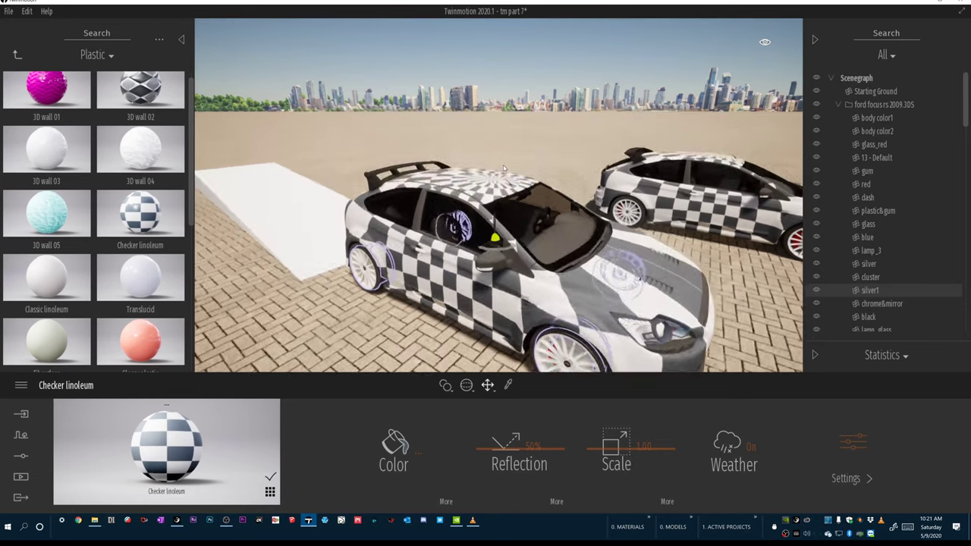
{"action": "right_click_drag", "start_coordinate": [503, 168], "coordinate": [443, 165]}
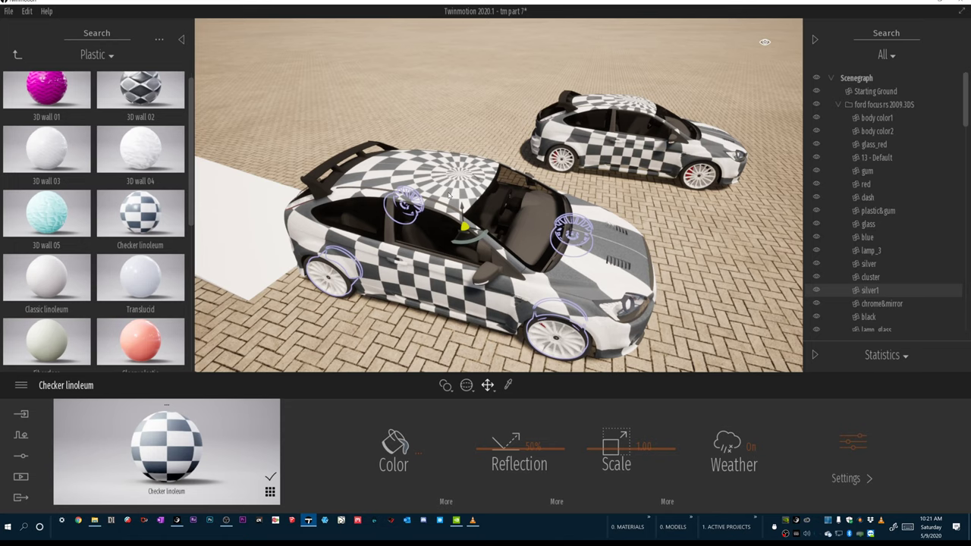
{"action": "key", "text": "d"}
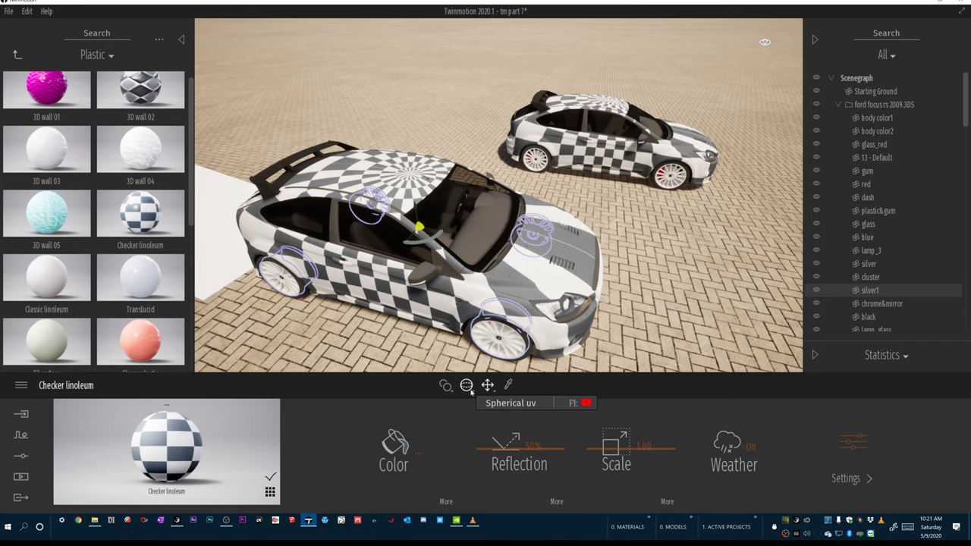
{"action": "key", "text": "w"}
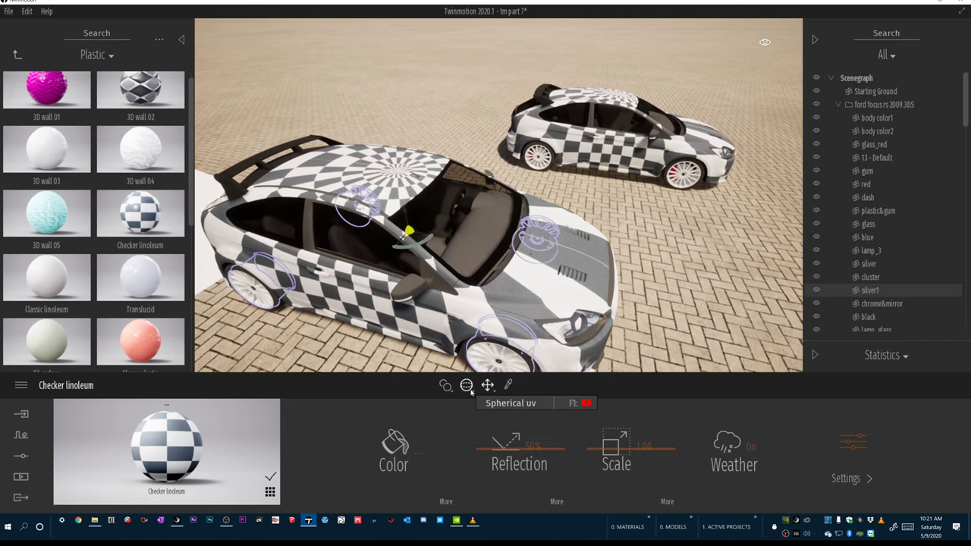
{"action": "right_click_drag", "start_coordinate": [525, 279], "coordinate": [520, 214]}
{"action": "mouse_move", "coordinate": [512, 328]}
{"action": "middle_mouse_down"}
{"action": "mouse_move", "coordinate": [513, 391]}
{"action": "mouse_move", "coordinate": [512, 328]}
{"action": "middle_mouse_up"}
{"action": "key", "text": "q"}
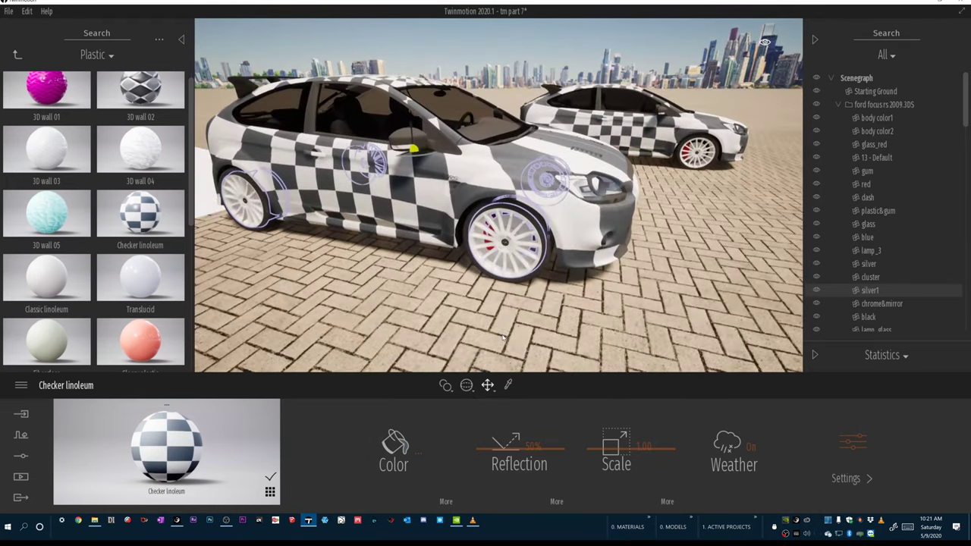
{"action": "key", "text": "s"}
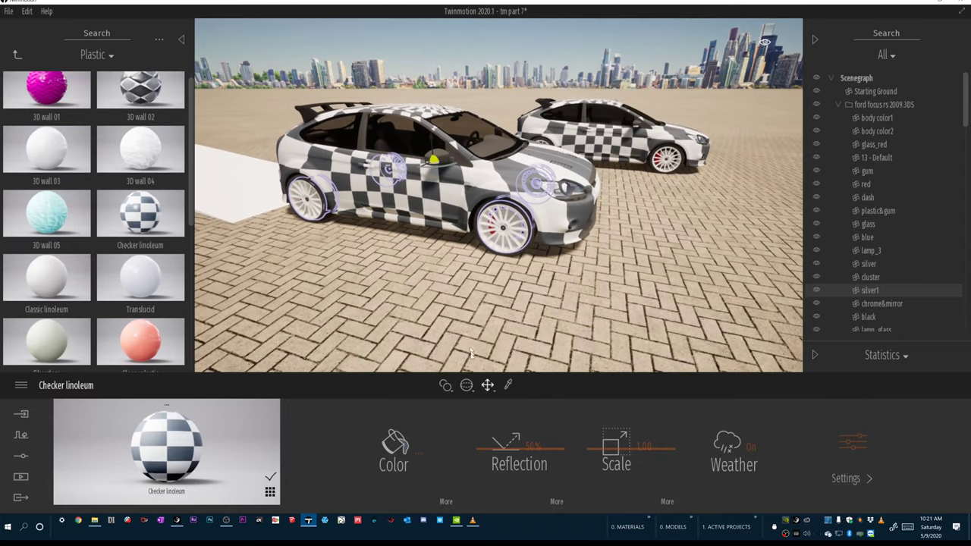
Set the texture mapping to Cylindrical uv and reapply Checker linoleum to the car body.
{"action": "left_click", "coordinate": [467, 385]}
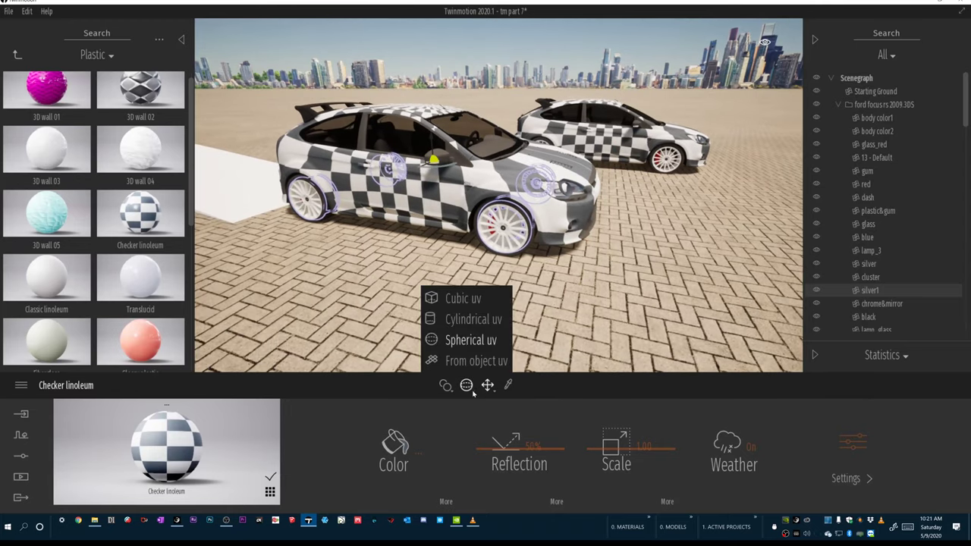
{"action": "left_click", "coordinate": [471, 322]}
{"action": "left_click_drag", "start_coordinate": [179, 440], "coordinate": [478, 180]}
{"action": "key", "text": "ctrl+z"}
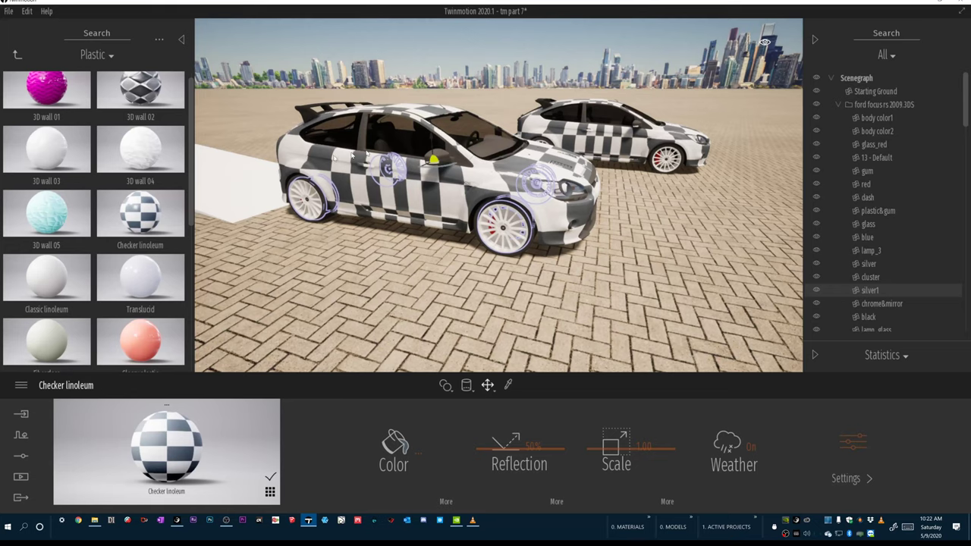
Set the texture mapping to Cubic uv and reapply Checker linoleum to the car body, undoing its misplaced application to the ground.
{"action": "middle_click_drag", "start_coordinate": [538, 177], "coordinate": [544, 283]}
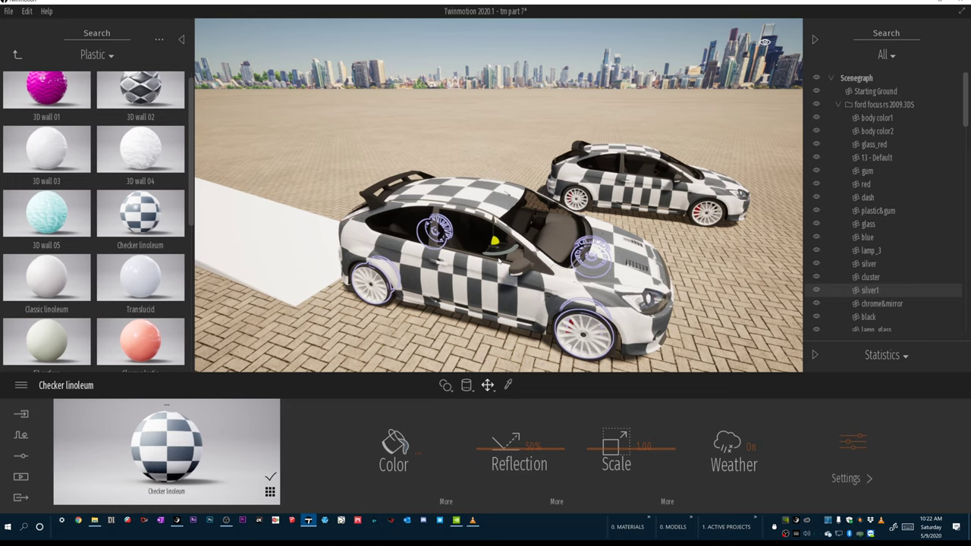
{"action": "key", "text": "e"}
{"action": "key", "text": "q"}
{"action": "key", "text": "d"}
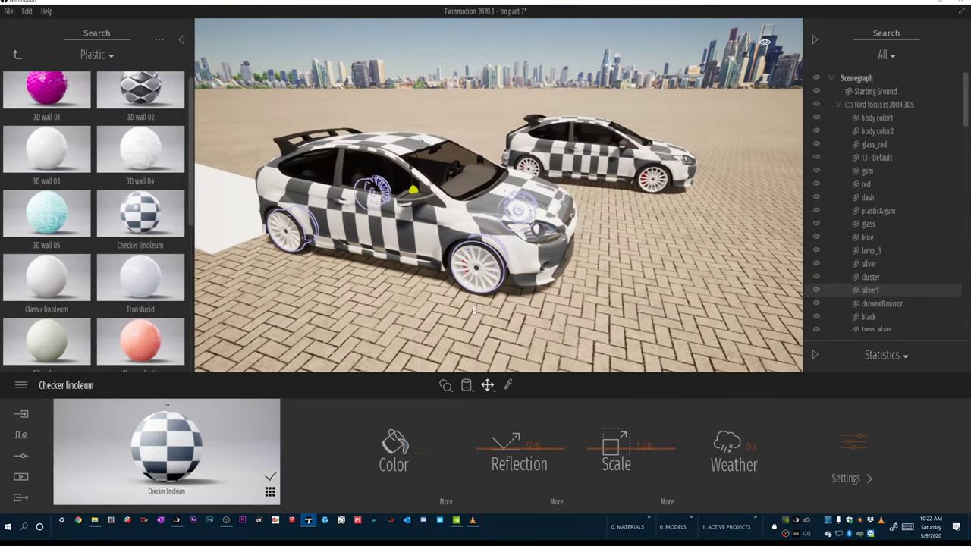
{"action": "left_click", "coordinate": [474, 390]}
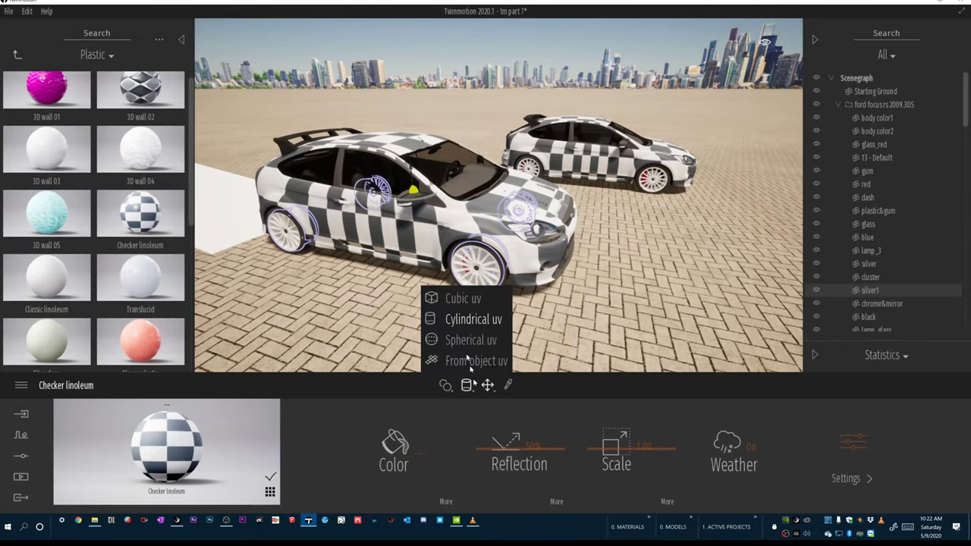
{"action": "left_click", "coordinate": [465, 303]}
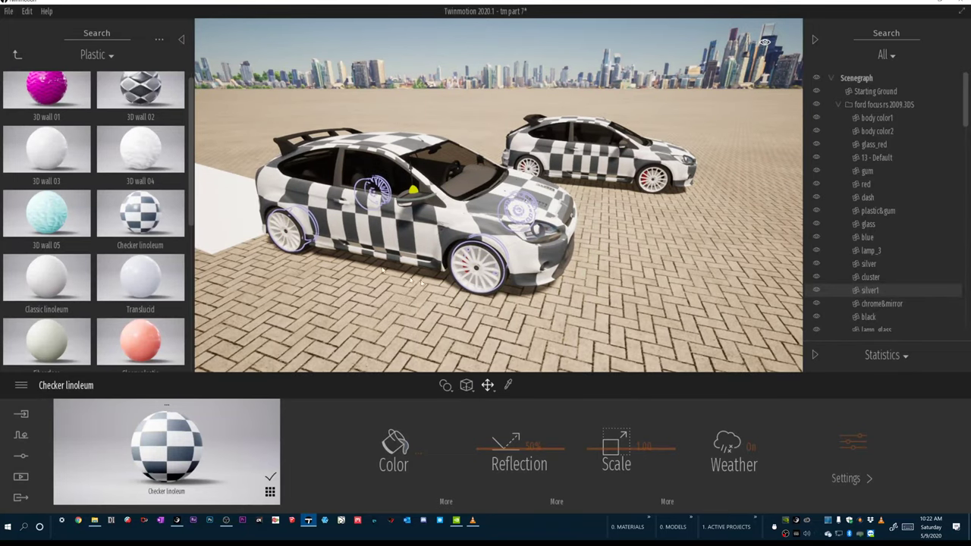
{"action": "left_click_drag", "start_coordinate": [201, 439], "coordinate": [574, 314]}
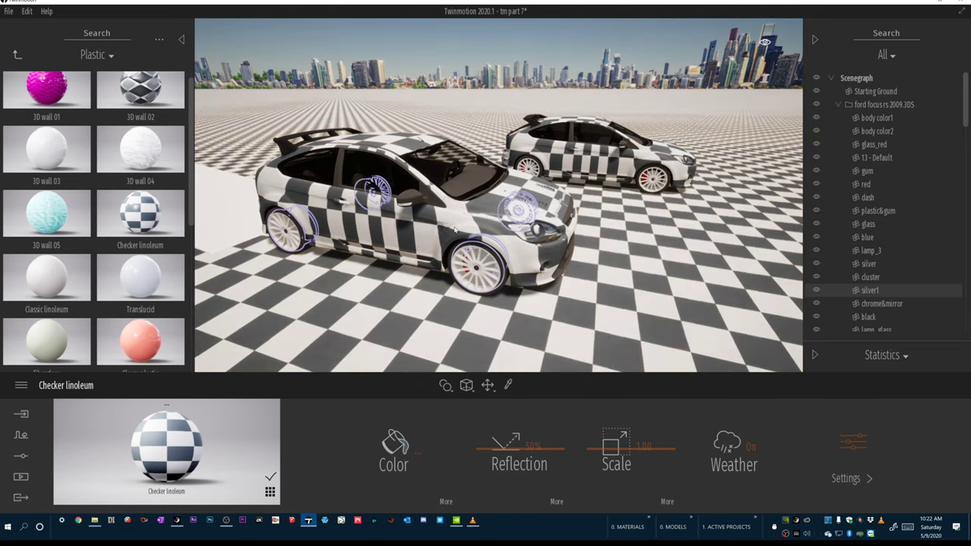
{"action": "key", "text": "ctrl+z"}
{"action": "key", "text": "ctrl+z"}
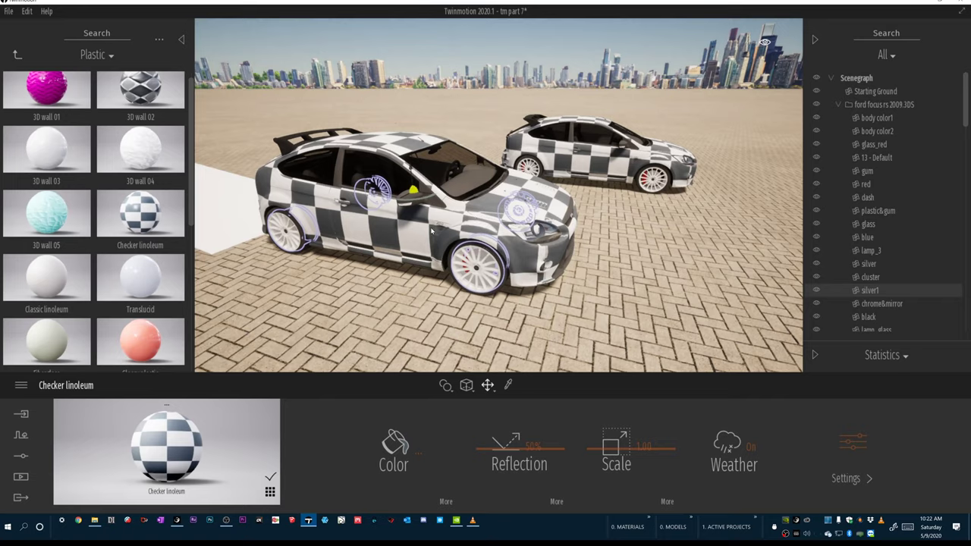
Inspect the cubic checker mapping on both cars, moving in close to the 3DS car's door and hood.
{"action": "middle_click_drag", "start_coordinate": [417, 240], "coordinate": [561, 220], "text": "shift"}
{"action": "left_click_drag", "start_coordinate": [311, 234], "coordinate": [197, 237]}
{"action": "middle_click_drag", "start_coordinate": [457, 204], "coordinate": [659, 249], "text": "shift"}
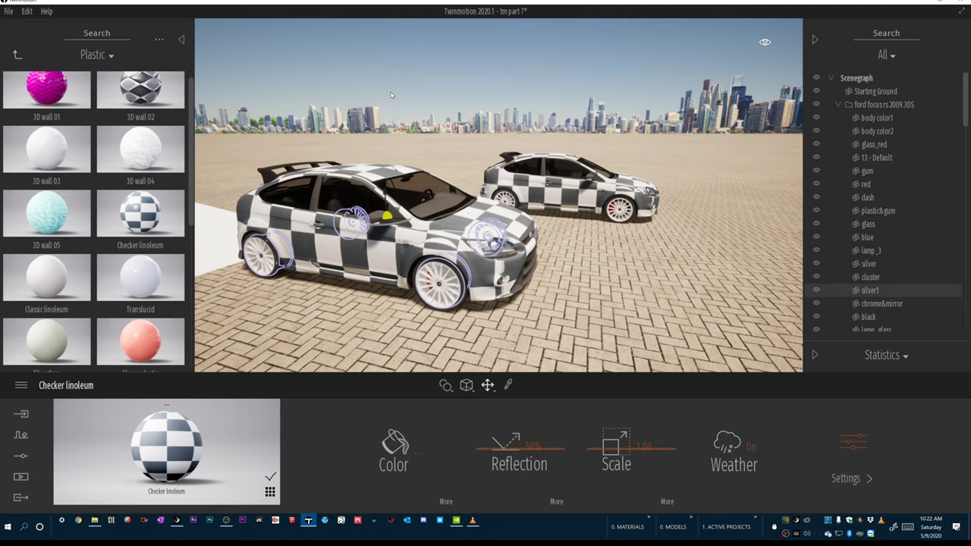
{"action": "scroll", "coordinate": [392, 95], "scroll_direction": "up", "scroll_amount": 3}
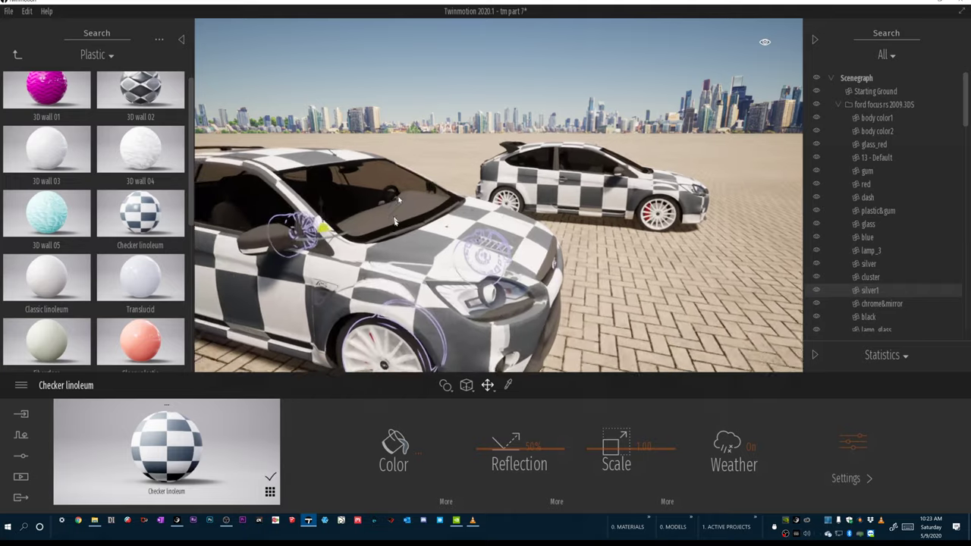
Apply Glossy plastic to the wheel rims of the 3DS car.
{"action": "left_click", "coordinate": [423, 270]}
{"action": "middle_click_drag", "start_coordinate": [423, 270], "coordinate": [466, 255], "text": "shift"}
{"action": "middle_click_drag", "start_coordinate": [351, 207], "coordinate": [414, 184], "text": "shift"}
{"action": "right_click_drag", "start_coordinate": [422, 267], "coordinate": [422, 267]}
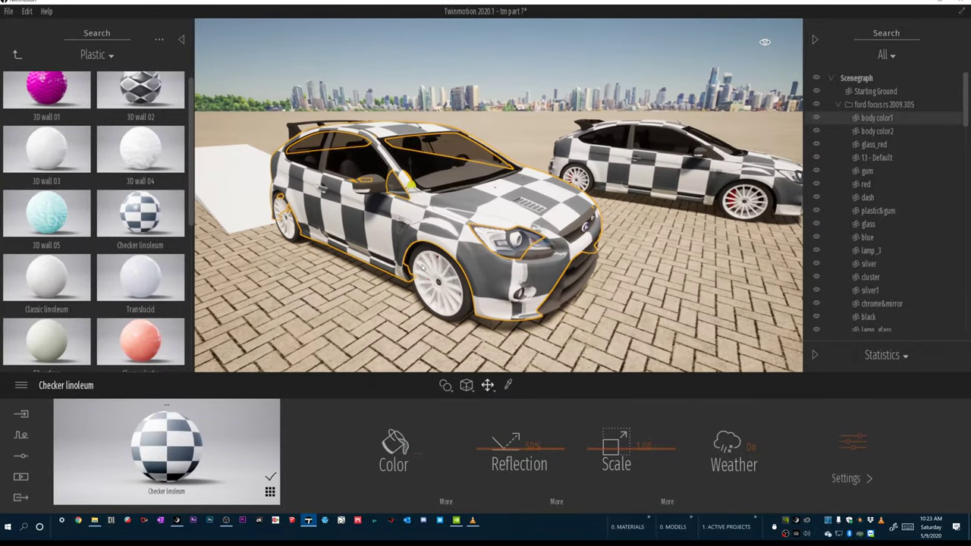
{"action": "scroll", "coordinate": [422, 267], "scroll_direction": "down", "scroll_amount": 3}
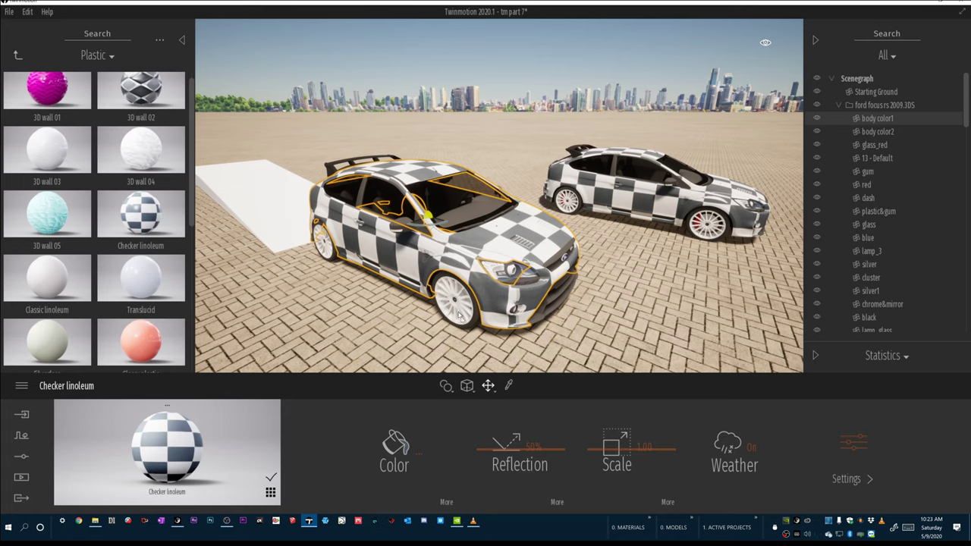
{"action": "left_click_drag", "start_coordinate": [194, 351], "coordinate": [451, 296]}
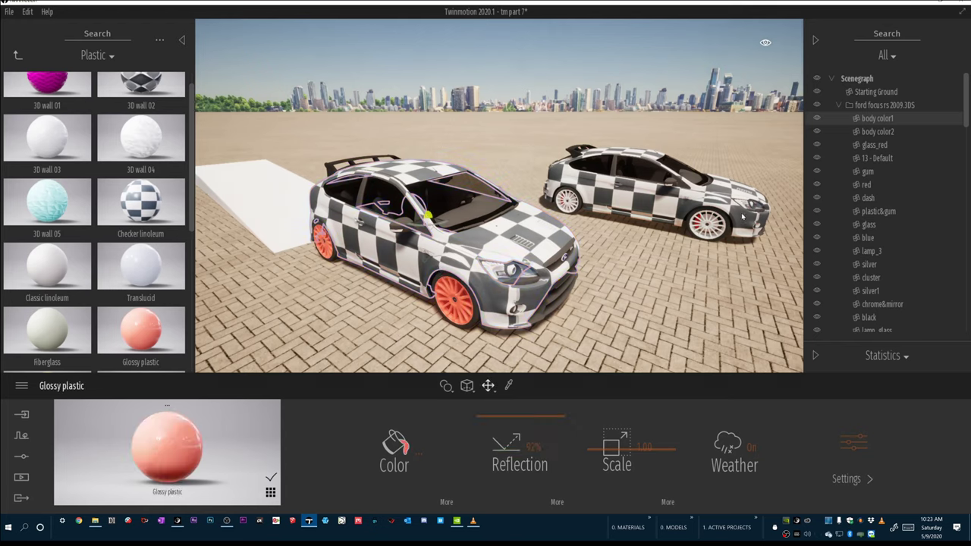
Delete the ford focus rs 2009.3DS model from the scene and look closely at the remaining SketchUp car.
{"action": "left_click", "coordinate": [896, 105]}
{"action": "key", "text": "Delete"}
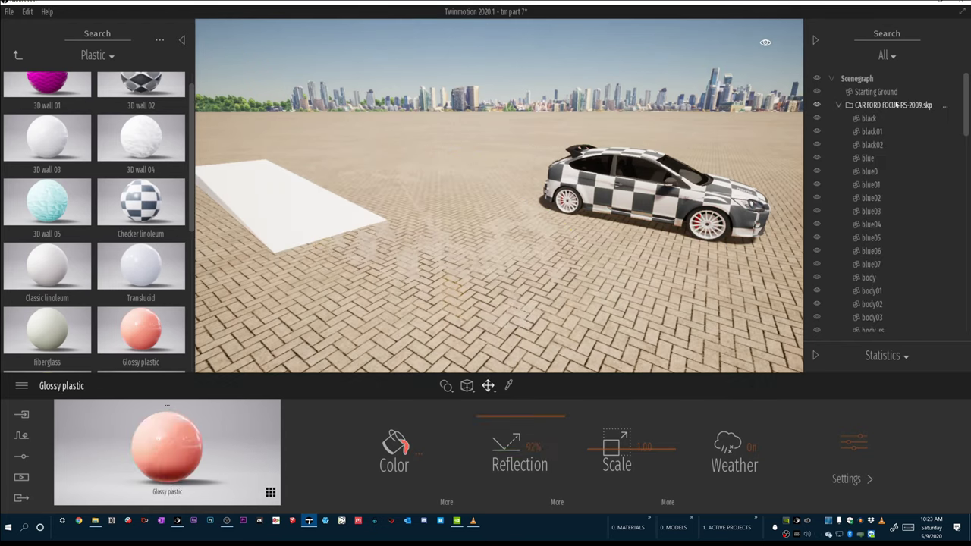
{"action": "middle_click_drag", "start_coordinate": [710, 203], "coordinate": [664, 204]}
{"action": "left_click", "coordinate": [637, 199]}
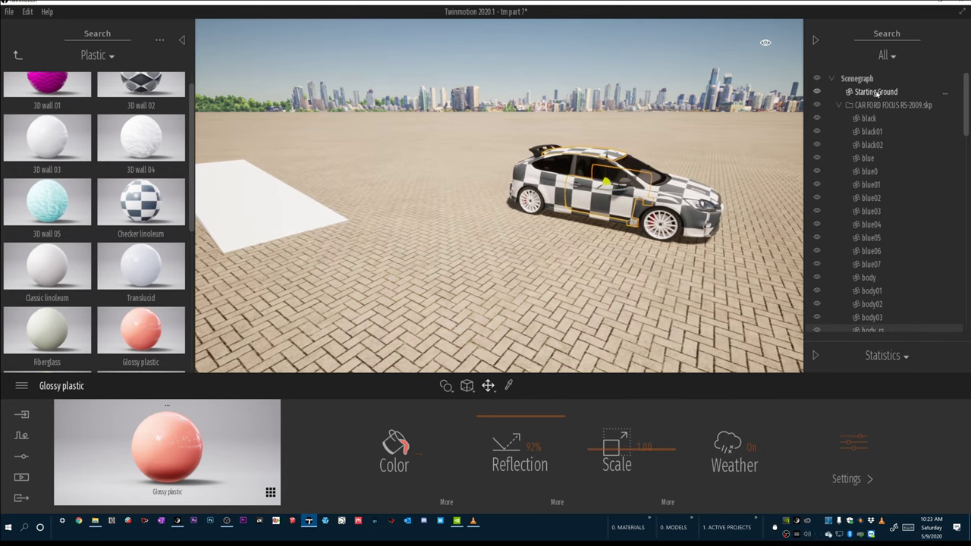
{"action": "key", "text": "d"}
{"action": "key", "text": "w"}
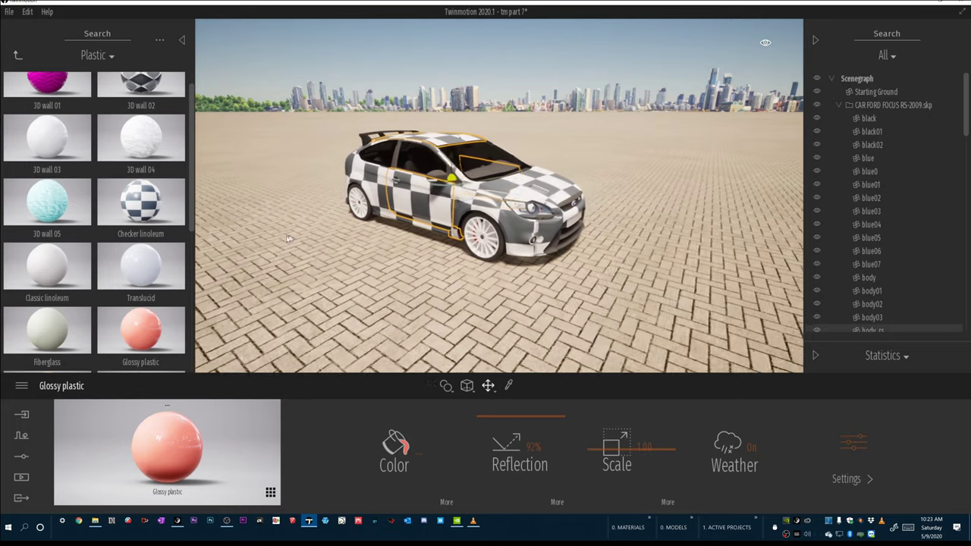
{"action": "key", "text": "w"}
{"action": "right_click_drag", "start_coordinate": [369, 239], "coordinate": [389, 241]}
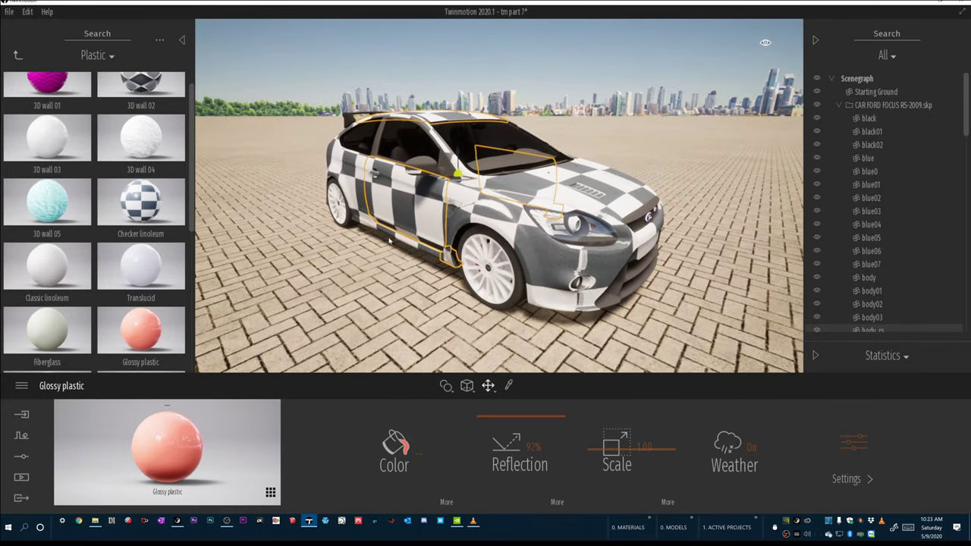
Place one instance copy of the CAR FORD FOCUS RS-2009.skp group on the ground behind the original car.
{"action": "left_click", "coordinate": [866, 107]}
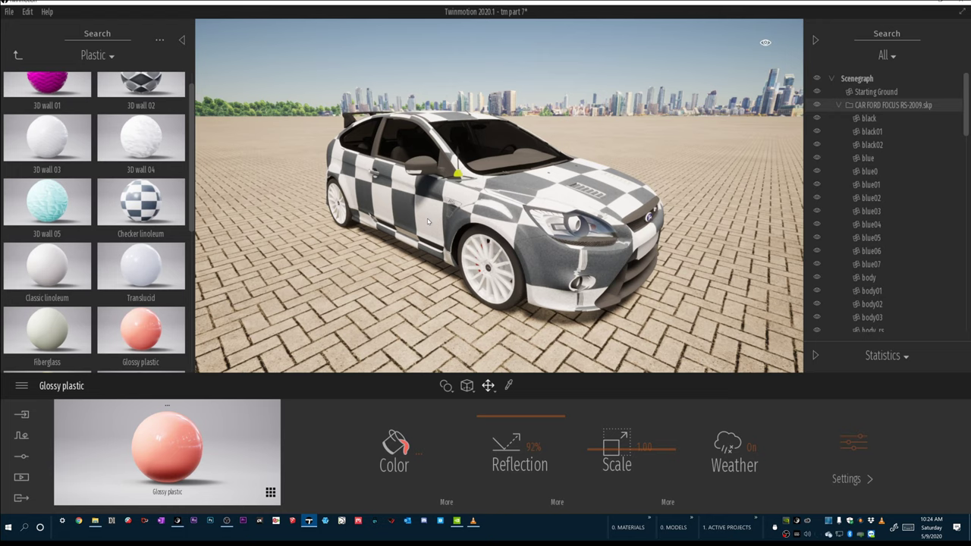
{"action": "key", "text": "a"}
{"action": "key", "text": "d"}
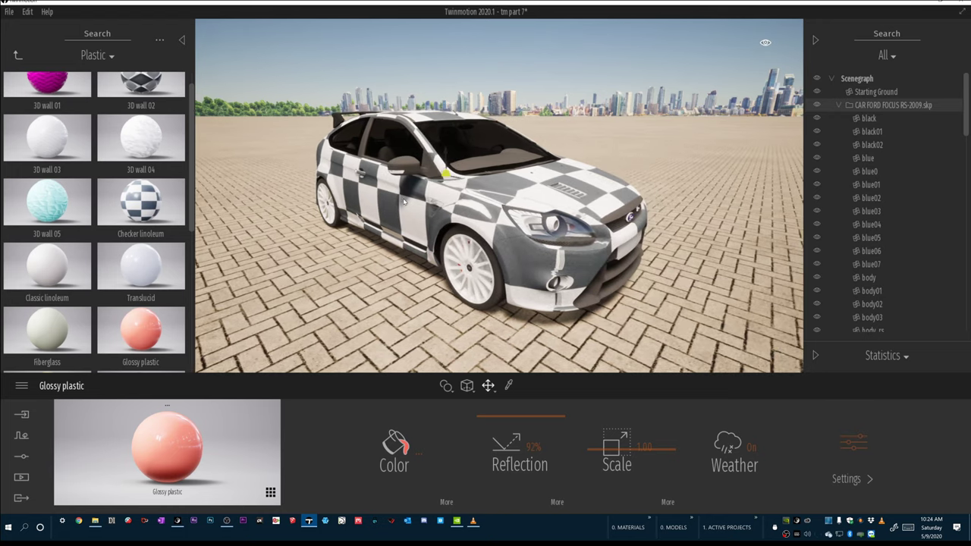
{"action": "middle_click_drag", "start_coordinate": [340, 217], "coordinate": [474, 212]}
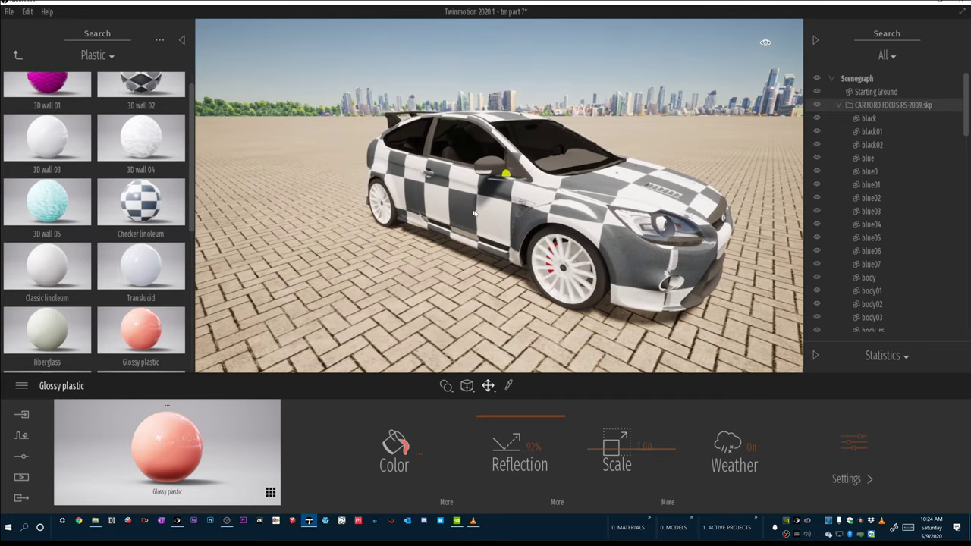
{"action": "right_click_drag", "start_coordinate": [473, 212], "coordinate": [460, 204]}
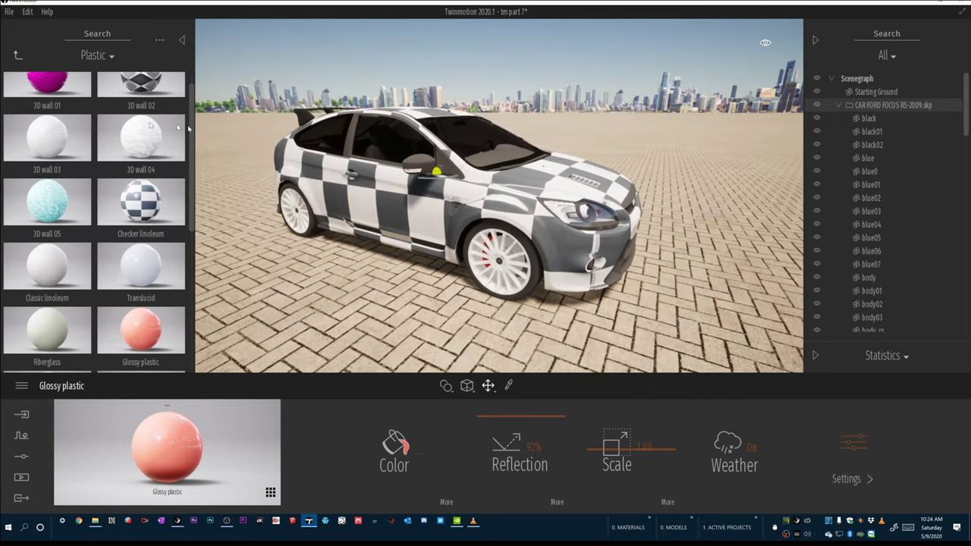
{"action": "scroll", "coordinate": [134, 157], "scroll_direction": "up", "scroll_amount": 1}
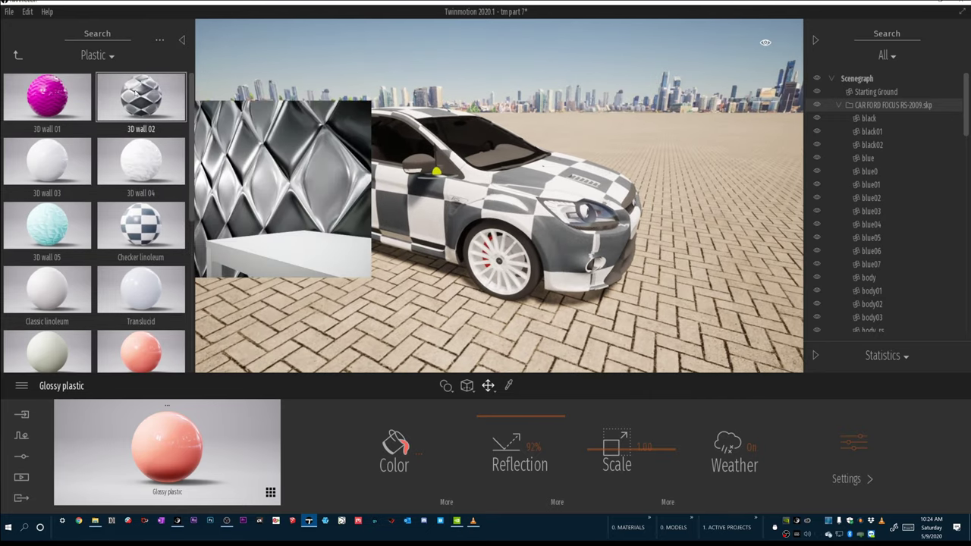
{"action": "scroll", "coordinate": [404, 158], "scroll_direction": "down", "scroll_amount": 3}
{"action": "left_click", "coordinate": [406, 177]}
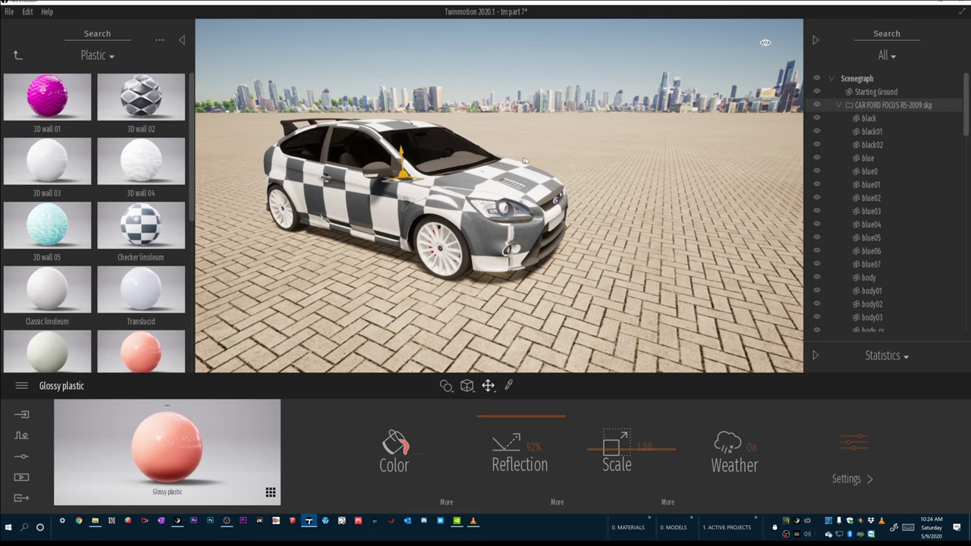
{"action": "left_click", "coordinate": [610, 161]}
{"action": "key", "text": "ctrl+v"}
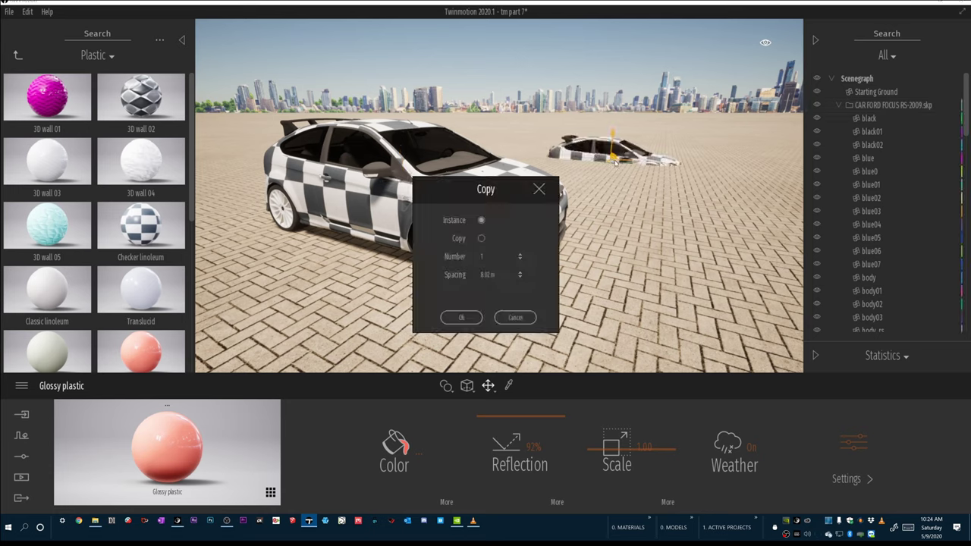
{"action": "left_click", "coordinate": [458, 318]}
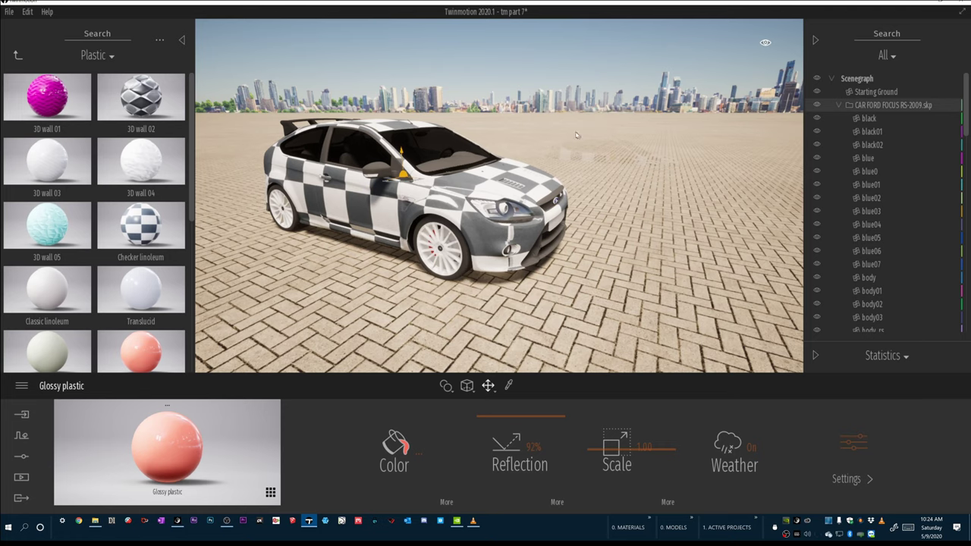
{"action": "scroll", "coordinate": [893, 139], "scroll_direction": "down", "scroll_amount": 5}
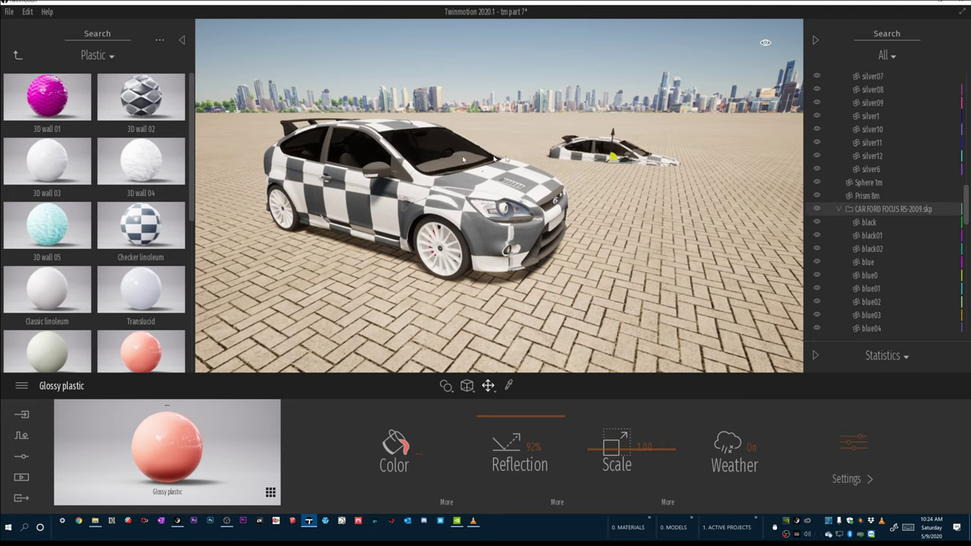
Switch the texture mapping from cubic to another mode and reapply Checker linoleum to the front car's body.
{"action": "mouse_move", "coordinate": [303, 169]}
{"action": "middle_mouse_down", "text": "shift"}
{"action": "mouse_move", "coordinate": [258, 169]}
{"action": "mouse_move", "coordinate": [319, 171]}
{"action": "middle_mouse_up", "text": "shift"}
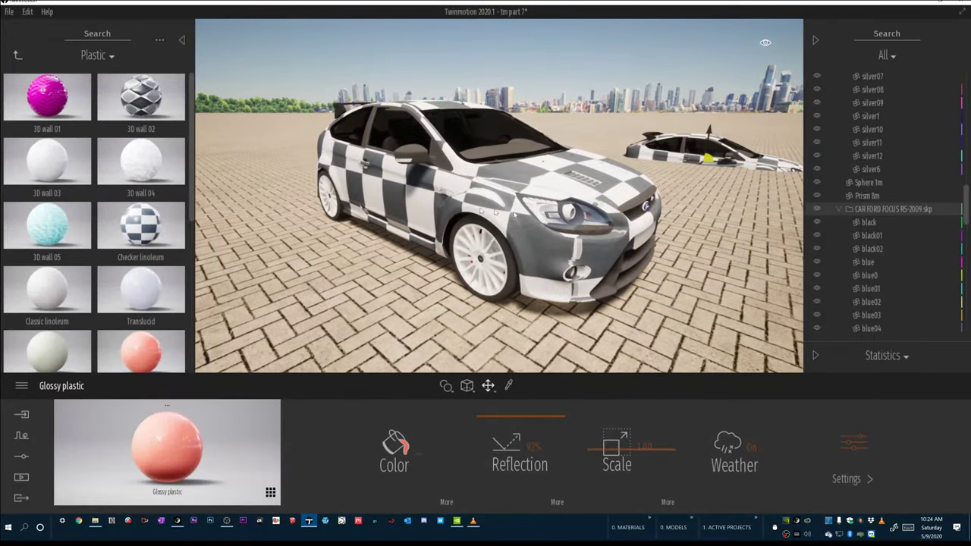
{"action": "middle_click_drag", "start_coordinate": [413, 201], "coordinate": [377, 201]}
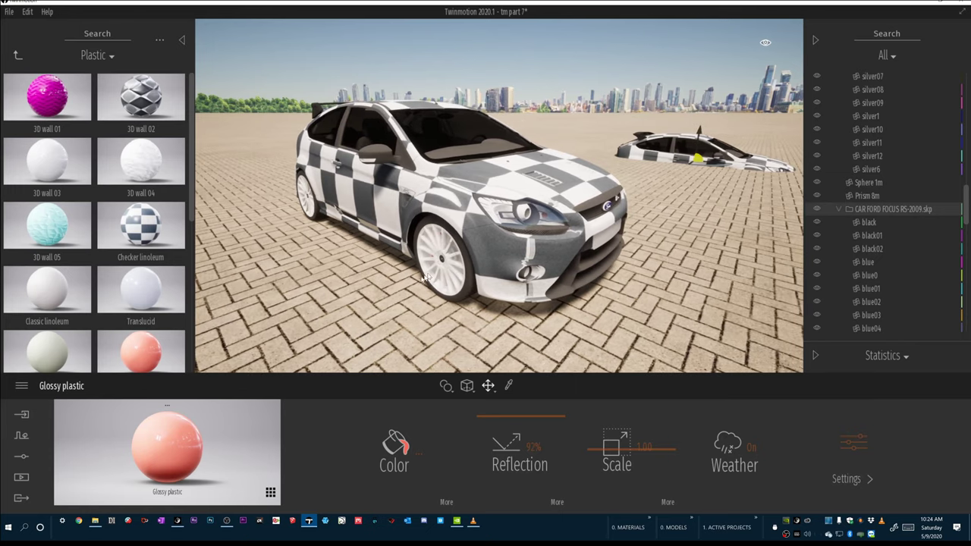
{"action": "middle_click_drag", "start_coordinate": [425, 278], "coordinate": [554, 278], "text": "shift"}
{"action": "scroll", "coordinate": [458, 349], "scroll_direction": "down", "scroll_amount": 2}
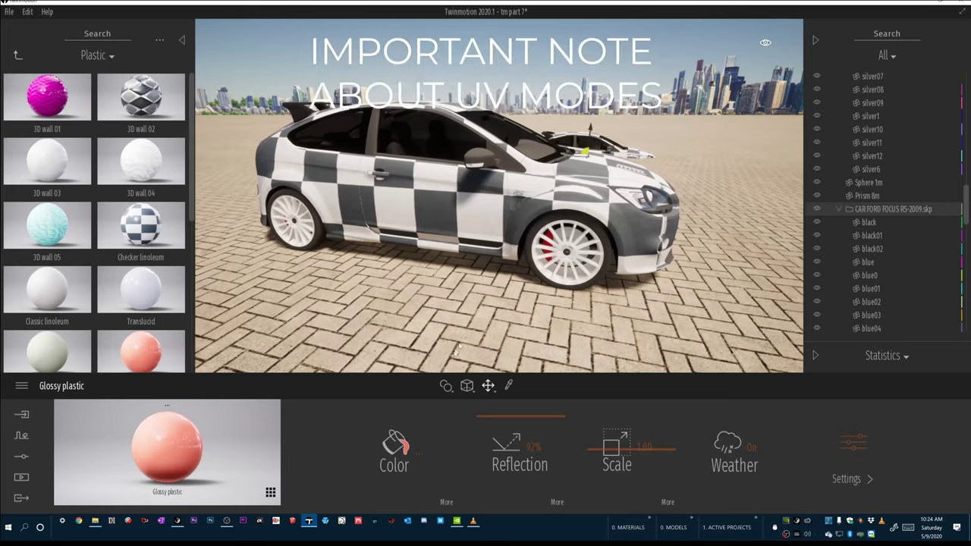
{"action": "left_click", "coordinate": [467, 385]}
{"action": "left_click", "coordinate": [477, 363]}
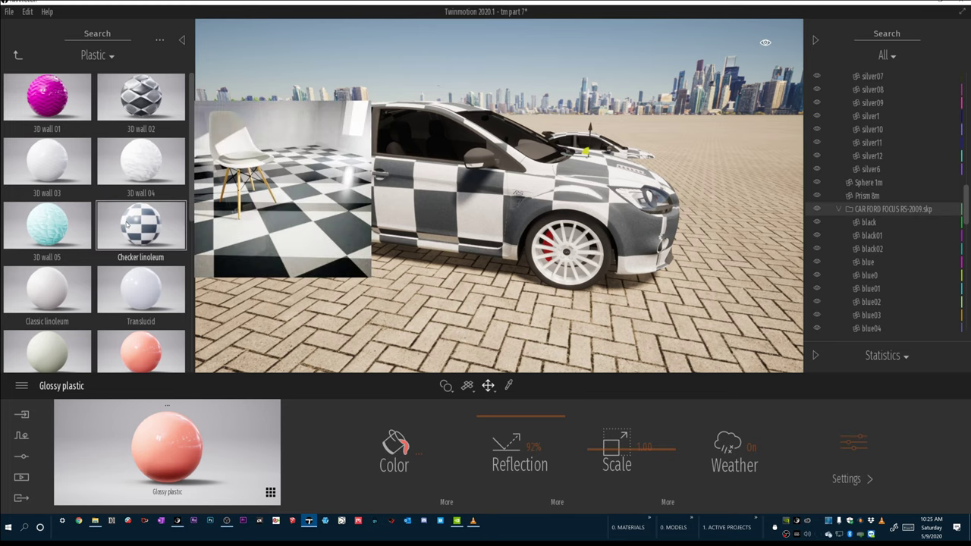
{"action": "left_click", "coordinate": [445, 206]}
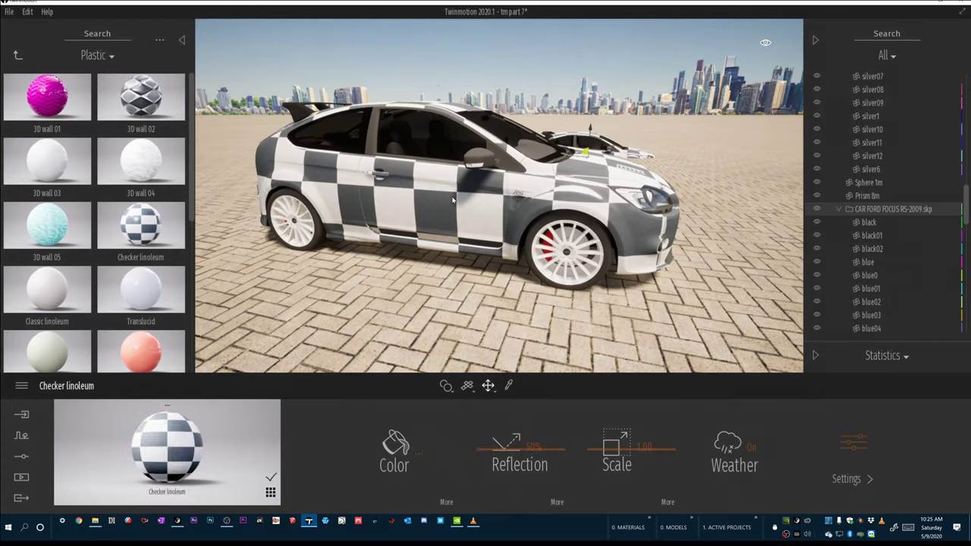
Try the Brass metal material on the car's rims in Replace material mode and undo it.
{"action": "middle_click_drag", "start_coordinate": [466, 207], "coordinate": [467, 209], "text": "shift"}
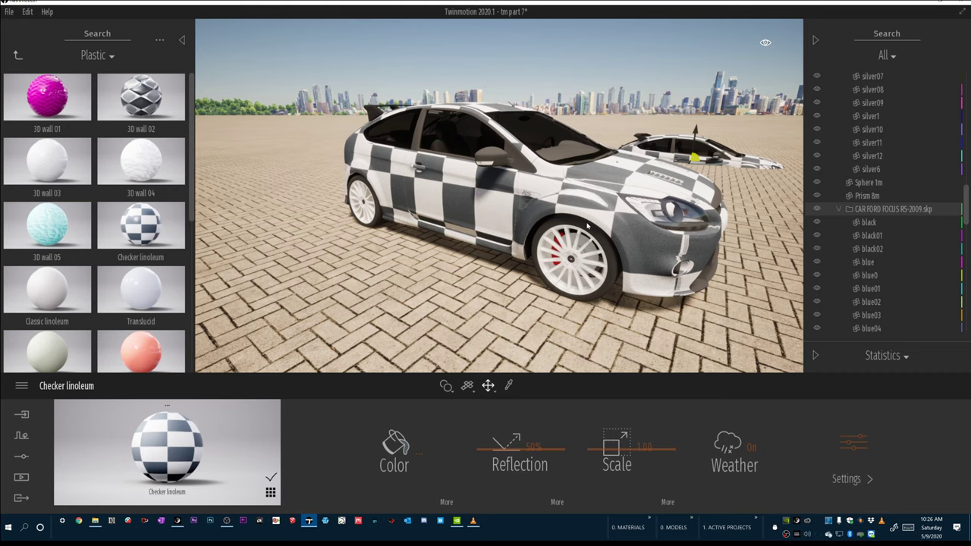
{"action": "middle_click_drag", "start_coordinate": [587, 226], "coordinate": [656, 223], "text": "shift"}
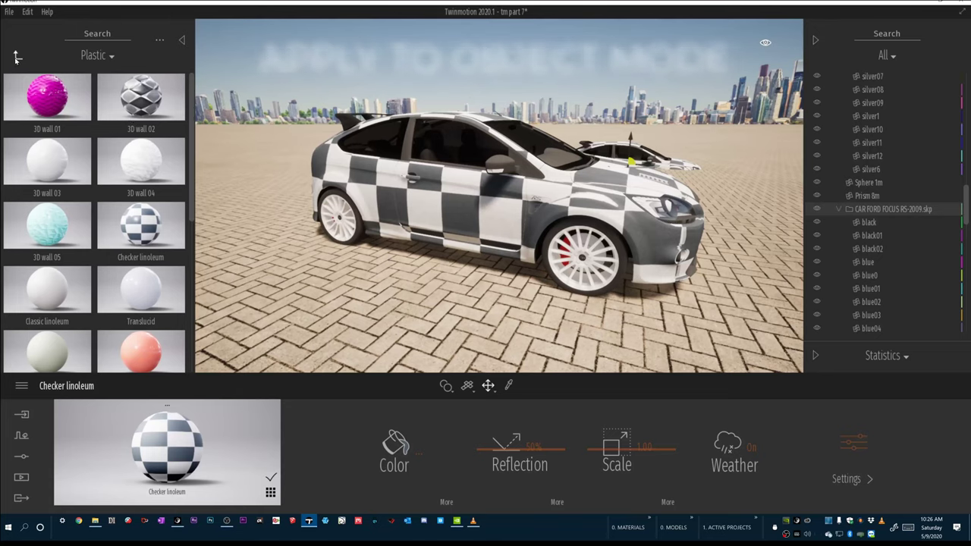
{"action": "mouse_move", "coordinate": [129, 118]}
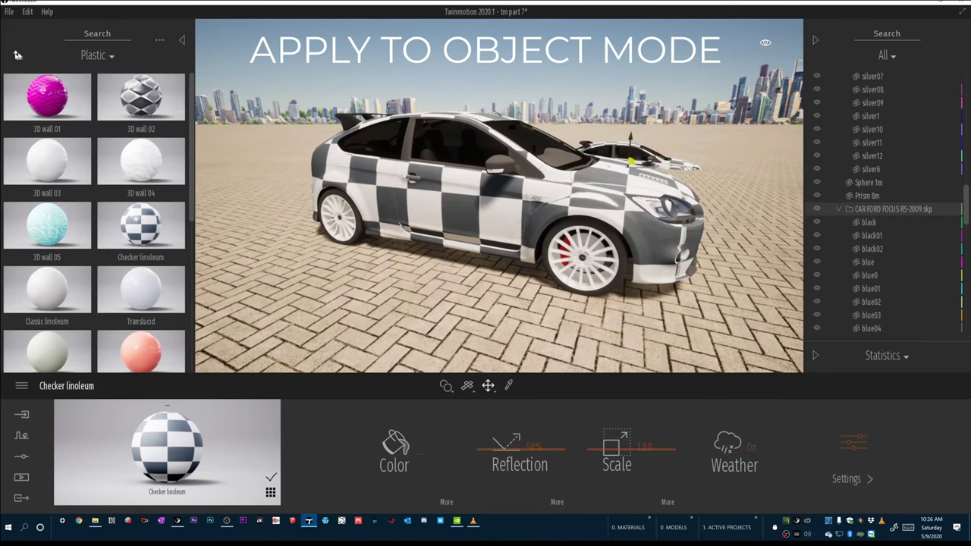
{"action": "left_click", "coordinate": [18, 55]}
{"action": "left_click", "coordinate": [141, 106]}
{"action": "left_click_drag", "start_coordinate": [141, 96], "coordinate": [580, 259]}
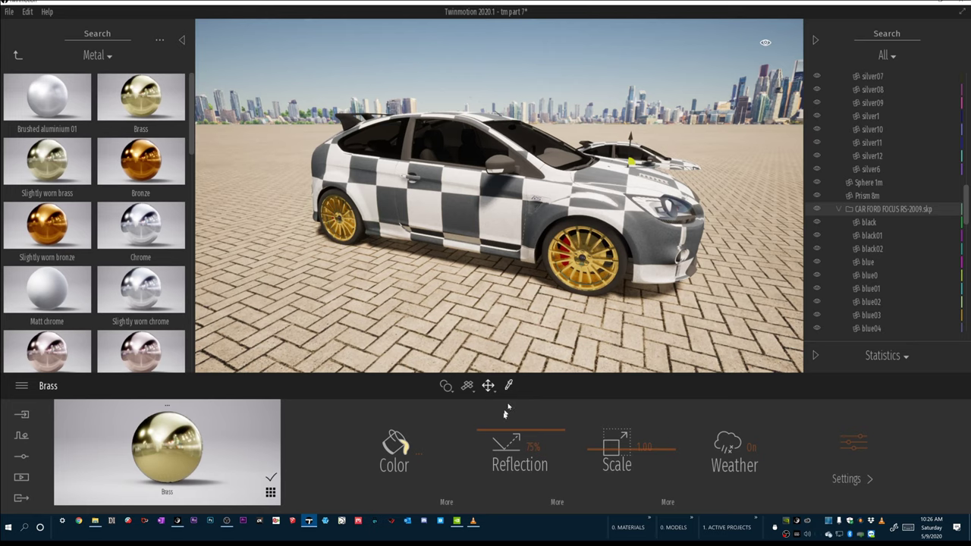
{"action": "key", "text": "ctrl+z"}
Set the material application mode to Apply to object and apply Brass to the front and rear wheel rims individually.
{"action": "mouse_move", "coordinate": [452, 394]}
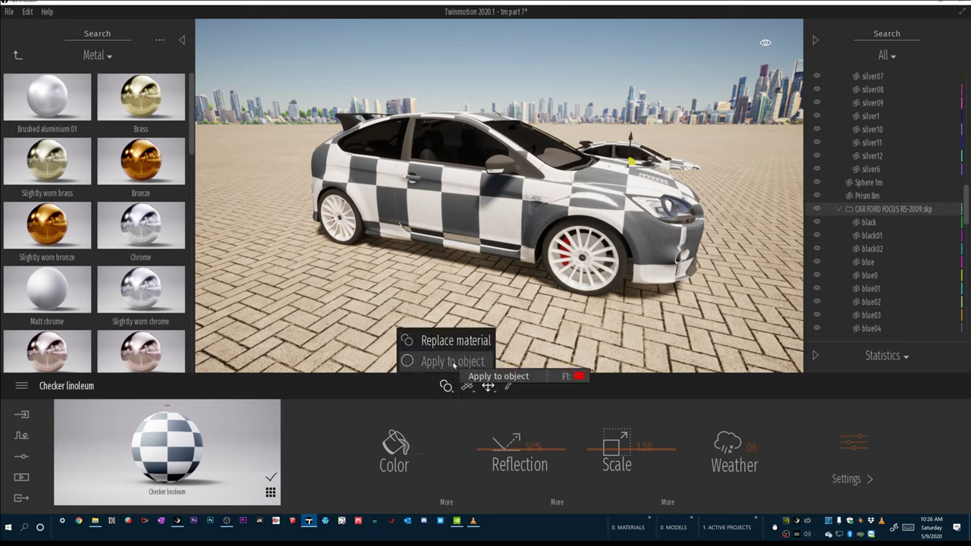
{"action": "left_click", "coordinate": [454, 363]}
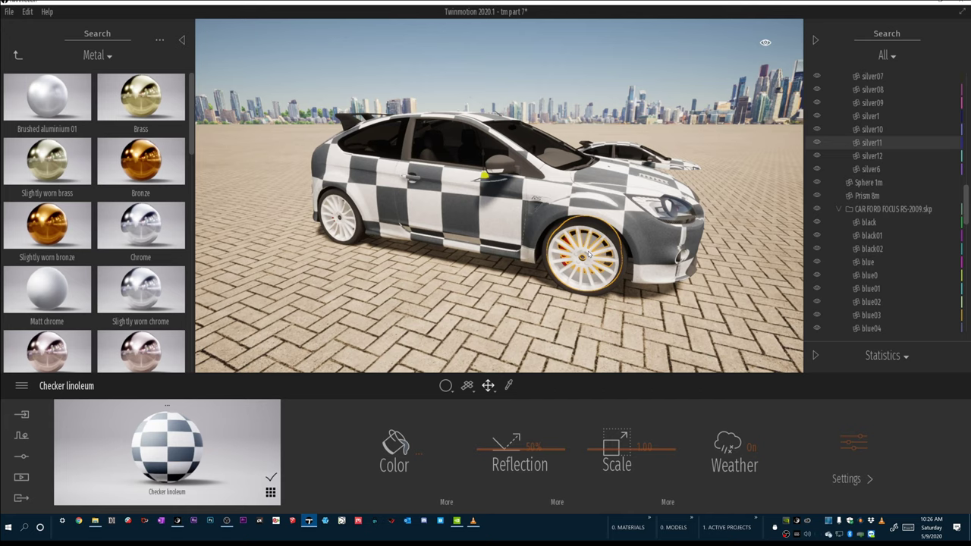
{"action": "left_click", "coordinate": [343, 223]}
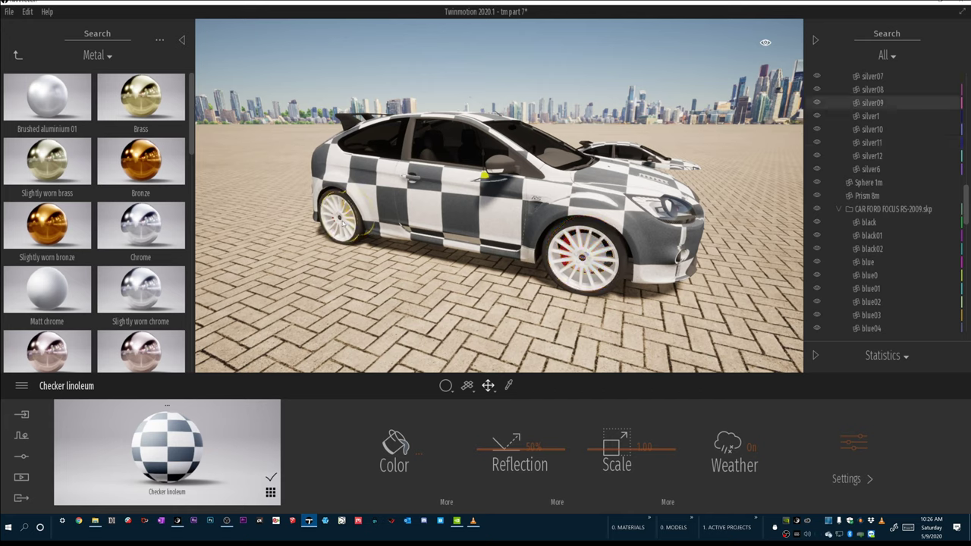
{"action": "left_click_drag", "start_coordinate": [140, 97], "coordinate": [589, 261]}
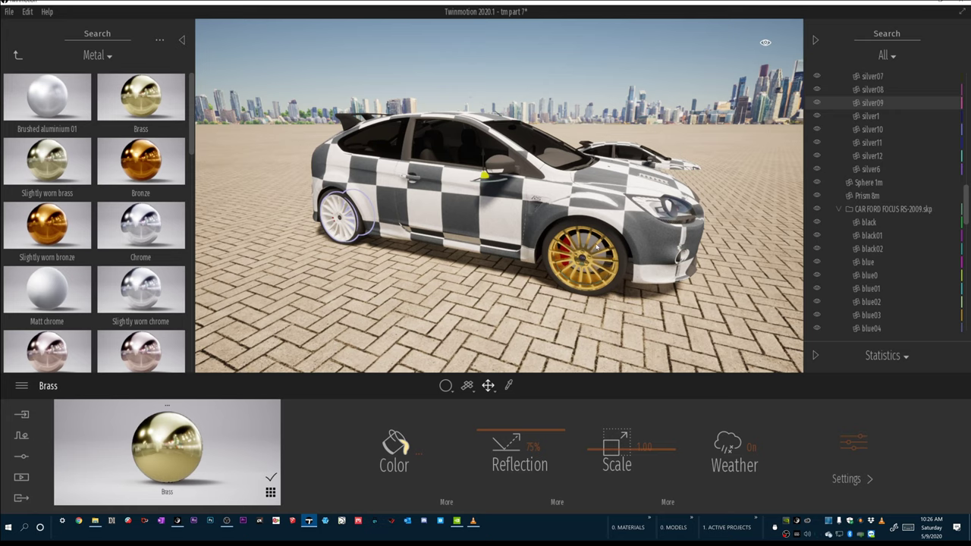
{"action": "left_click_drag", "start_coordinate": [281, 162], "coordinate": [343, 220]}
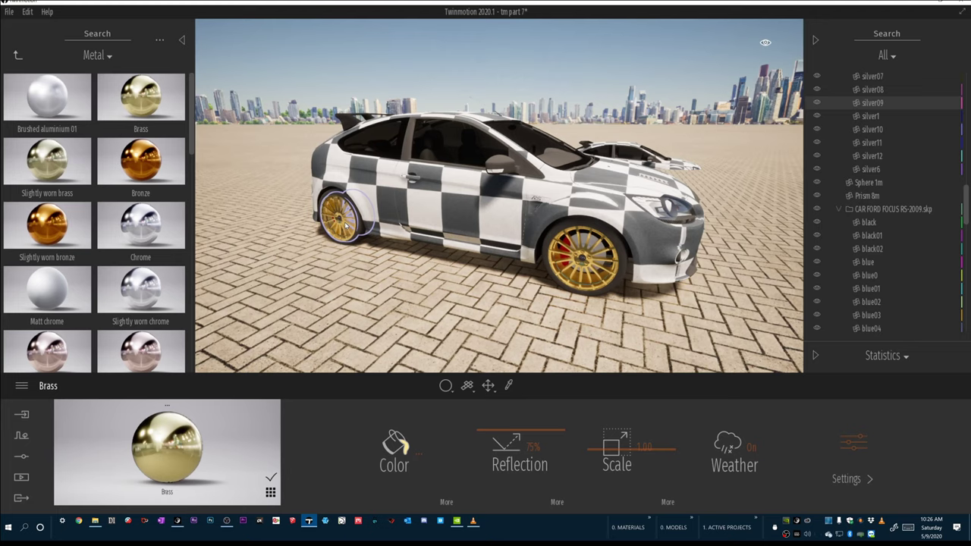
Change the color of the rear rim's Brass material to magenta and compare it with the front rim's material.
{"action": "left_click", "coordinate": [345, 226]}
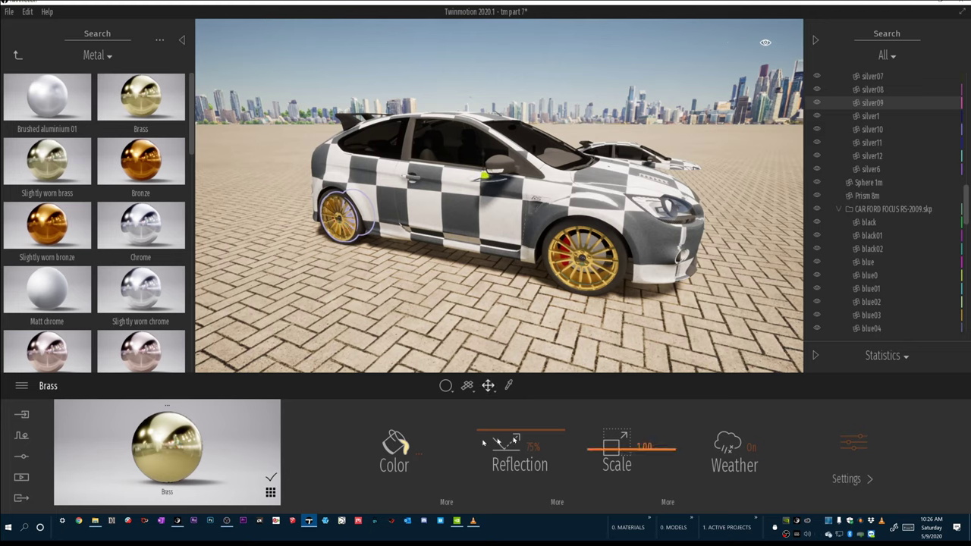
{"action": "left_click", "coordinate": [407, 449]}
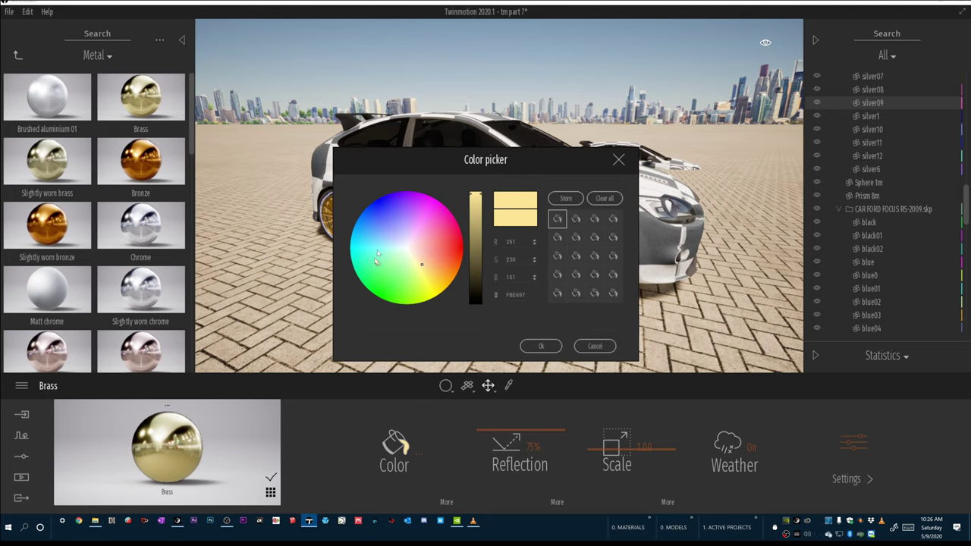
{"action": "left_click", "coordinate": [433, 203]}
{"action": "left_click", "coordinate": [554, 346]}
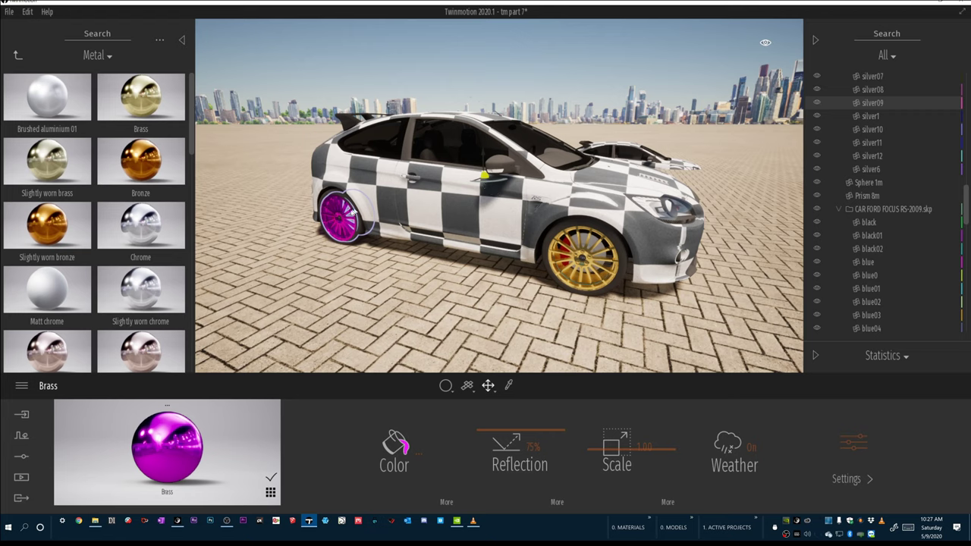
{"action": "mouse_move", "coordinate": [140, 97]}
{"action": "left_click", "coordinate": [594, 254]}
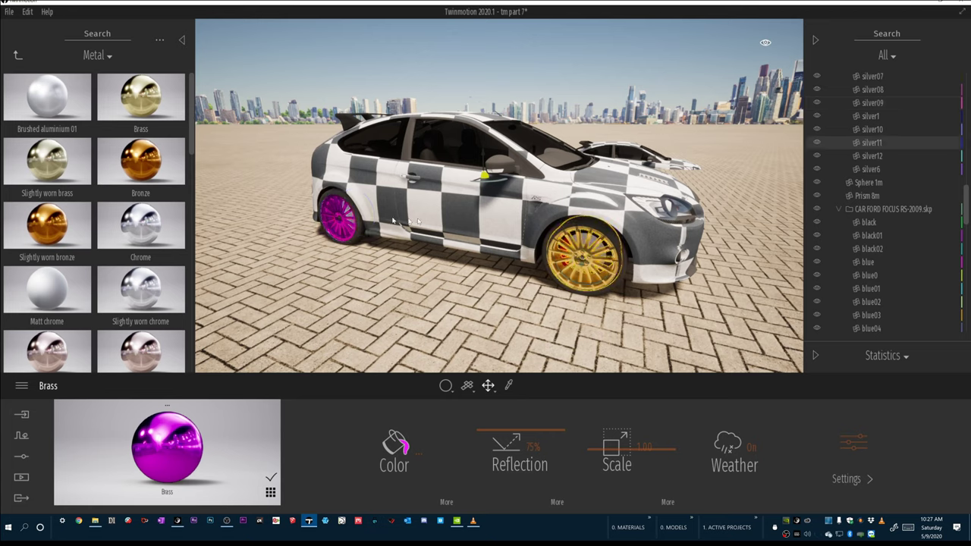
{"action": "left_click", "coordinate": [341, 218]}
{"action": "left_click", "coordinate": [343, 218]}
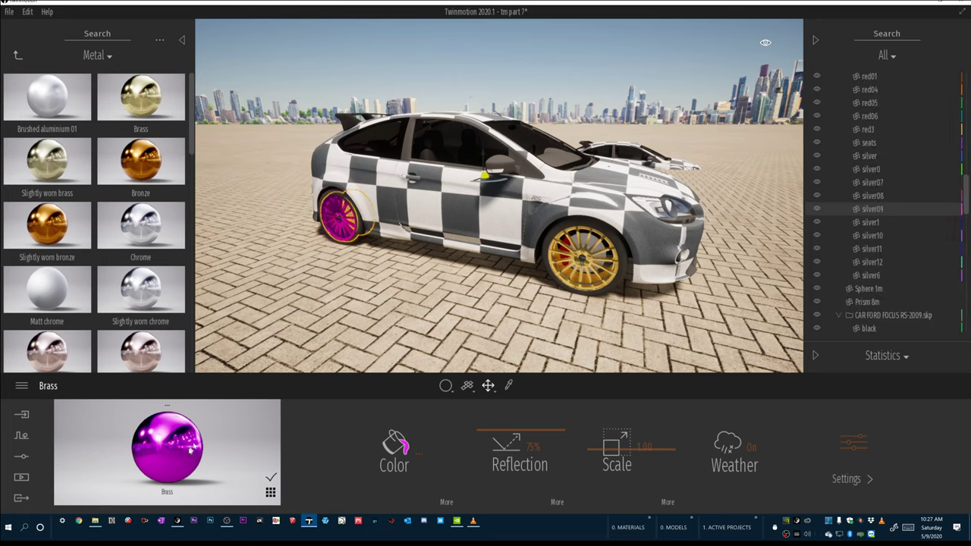
Apply the magenta Brass to the front rim and set the material's color to near-white, F0F4FB.
{"action": "left_click_drag", "start_coordinate": [182, 451], "coordinate": [584, 270]}
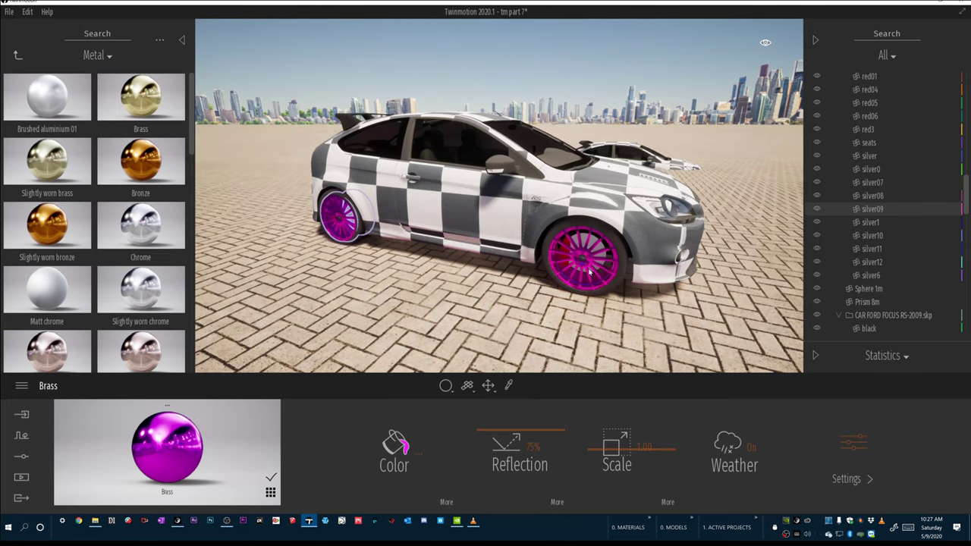
{"action": "left_click", "coordinate": [395, 446]}
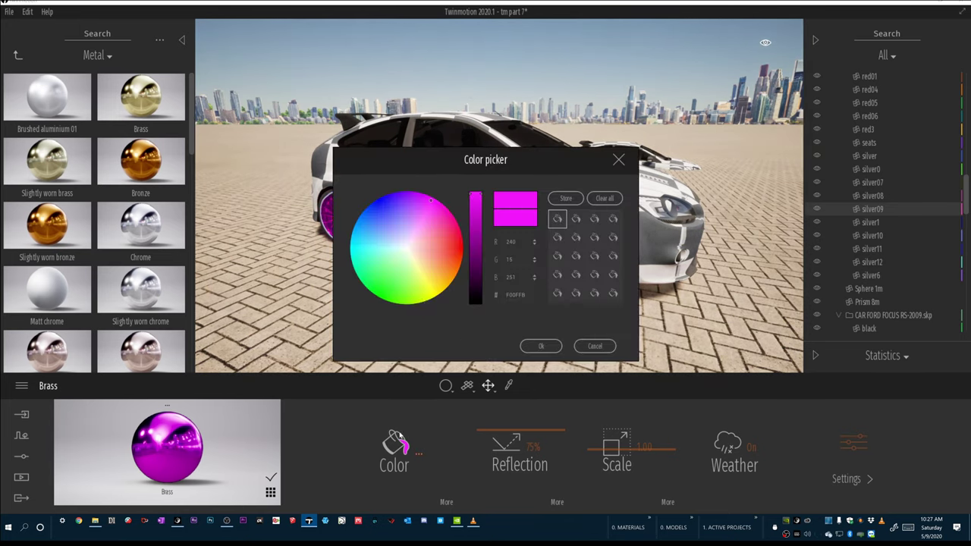
{"action": "left_click", "coordinate": [407, 247]}
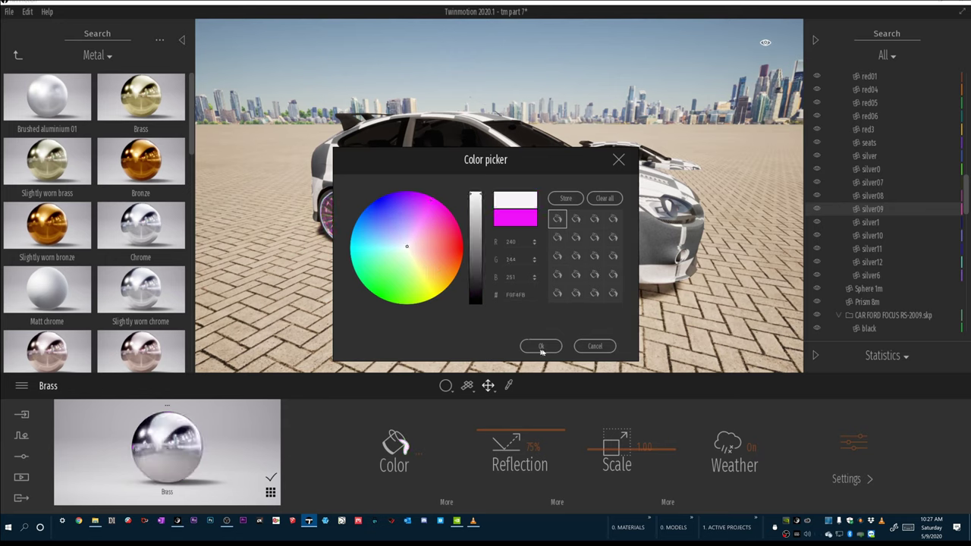
{"action": "left_click", "coordinate": [541, 347]}
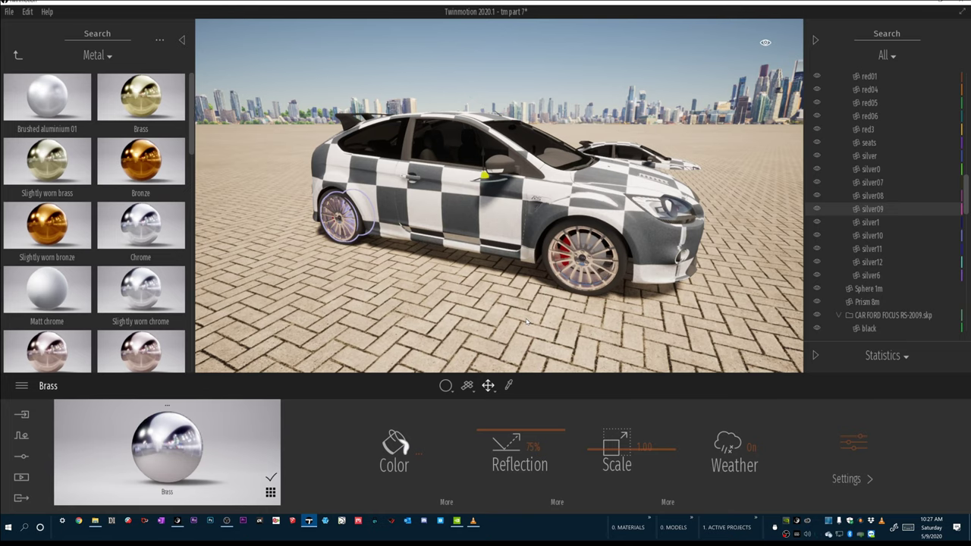
Apply the recolored near-white Brass to the front and rear rims on the opposite side of the front car.
{"action": "middle_click_drag", "start_coordinate": [460, 244], "coordinate": [333, 244], "text": "shift"}
{"action": "middle_click_drag", "start_coordinate": [577, 274], "coordinate": [425, 274], "text": "shift"}
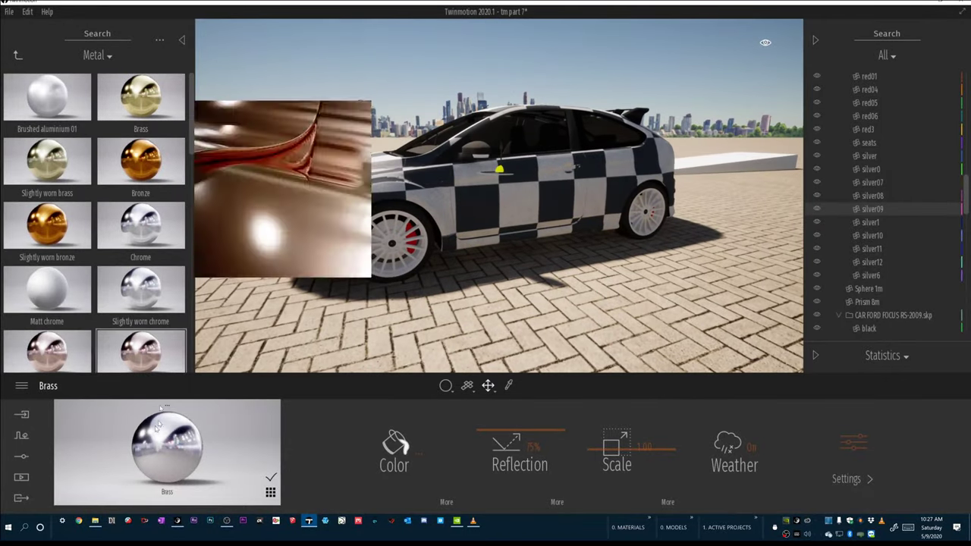
{"action": "left_click_drag", "start_coordinate": [351, 303], "coordinate": [389, 248]}
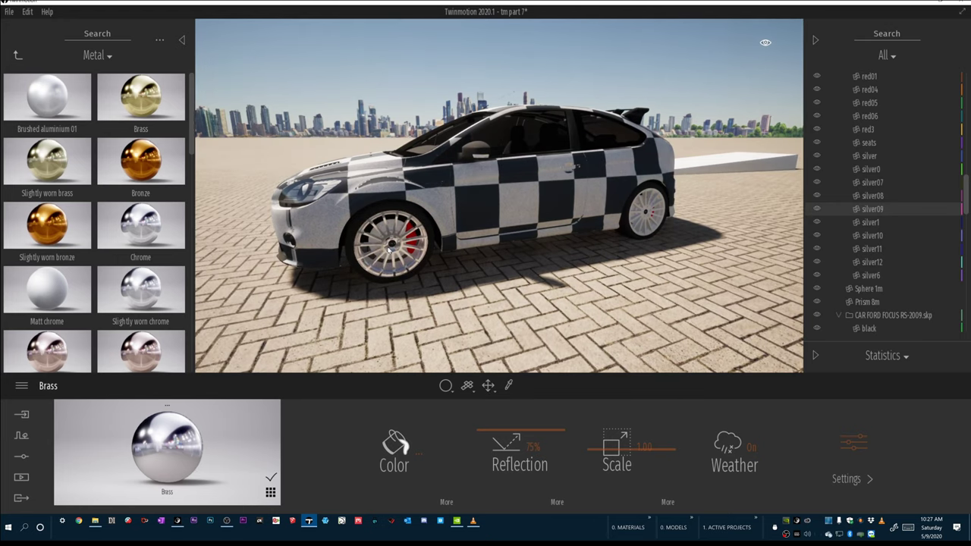
{"action": "left_click_drag", "start_coordinate": [166, 445], "coordinate": [649, 220]}
Try the library Brass on the brake part behind the front rim in Apply to object mode and undo it.
{"action": "middle_click_drag", "start_coordinate": [546, 169], "coordinate": [781, 167], "text": "shift"}
{"action": "scroll", "coordinate": [443, 191], "scroll_direction": "down", "scroll_amount": 4}
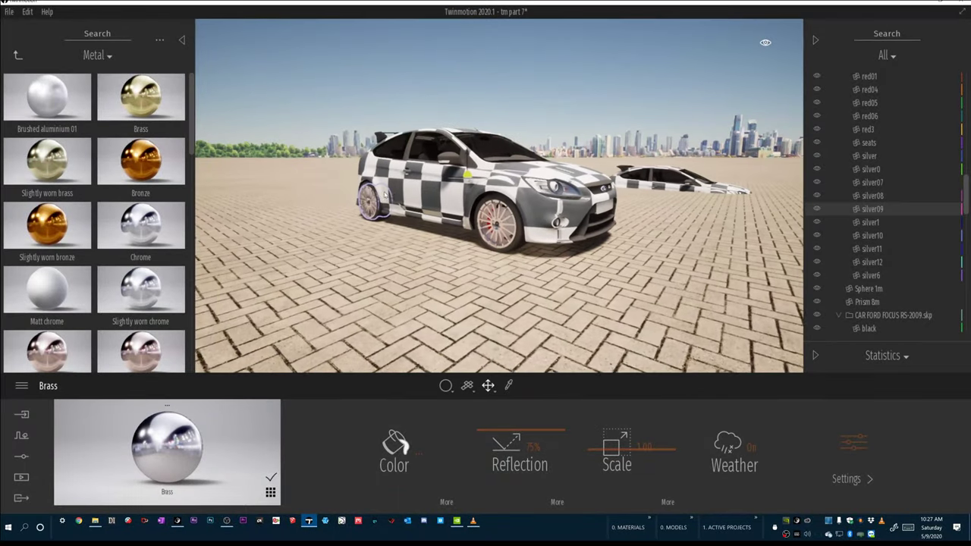
{"action": "middle_click_drag", "start_coordinate": [442, 191], "coordinate": [551, 256]}
{"action": "scroll", "coordinate": [551, 256], "scroll_direction": "up", "scroll_amount": 1}
{"action": "right_click_drag", "start_coordinate": [551, 256], "coordinate": [565, 269]}
{"action": "middle_click_drag", "start_coordinate": [565, 269], "coordinate": [603, 271]}
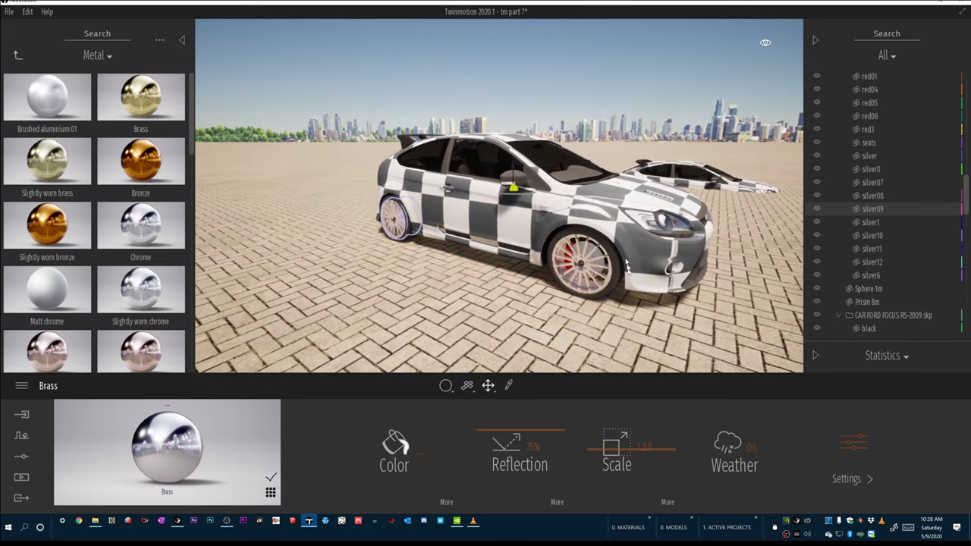
{"action": "left_click_drag", "start_coordinate": [140, 96], "coordinate": [620, 282]}
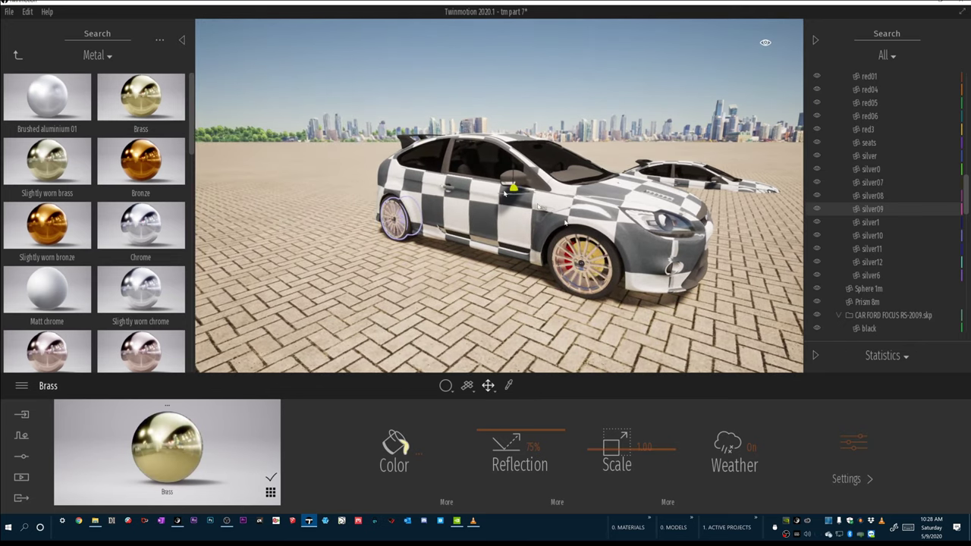
{"action": "mouse_move", "coordinate": [396, 182]}
{"action": "middle_mouse_down", "text": "shift"}
{"action": "mouse_move", "coordinate": [433, 182]}
{"action": "mouse_move", "coordinate": [396, 182]}
{"action": "middle_mouse_up", "text": "shift"}
{"action": "scroll", "coordinate": [396, 182], "scroll_direction": "up", "scroll_amount": 1}
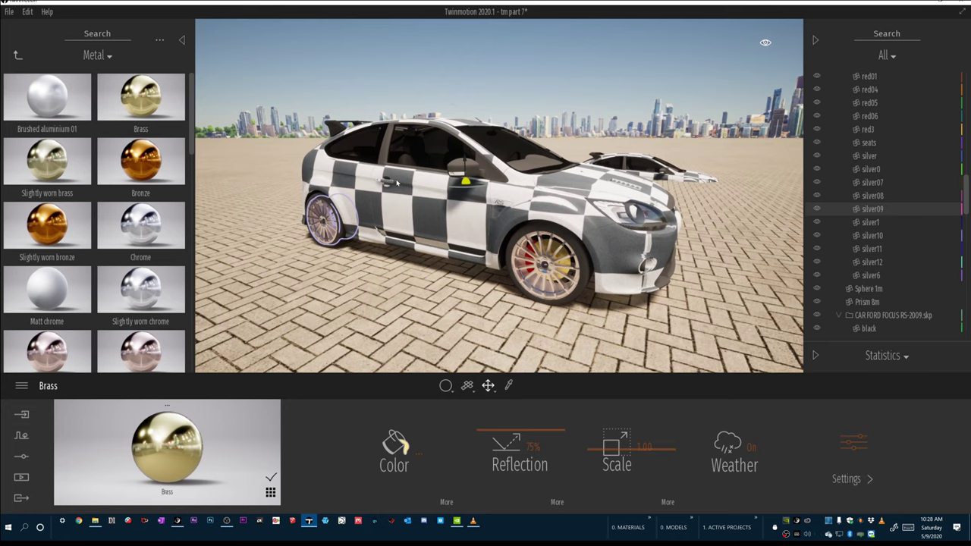
{"action": "key", "text": "ctrl+z"}
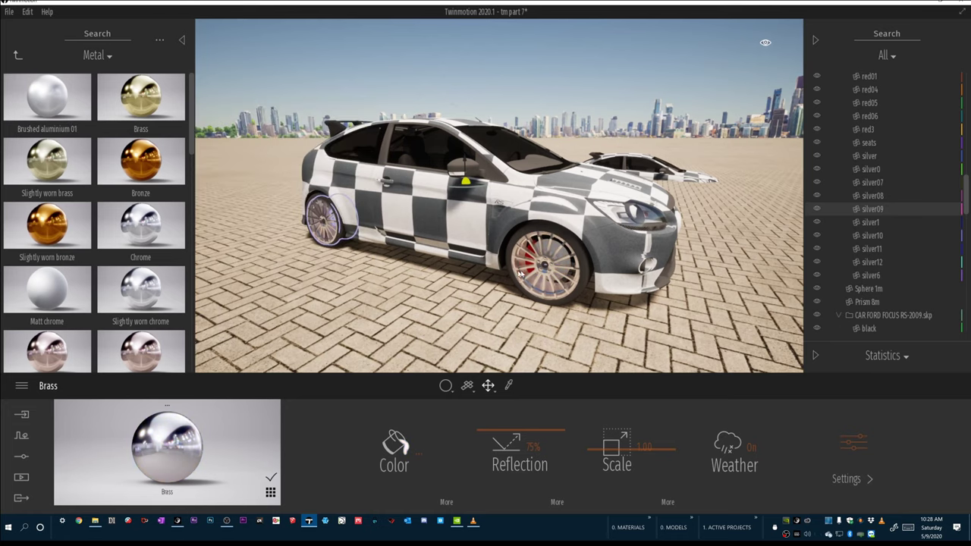
Set the material application mode to Replace material and apply Brass to the brake part behind the front rim.
{"action": "left_click", "coordinate": [448, 389]}
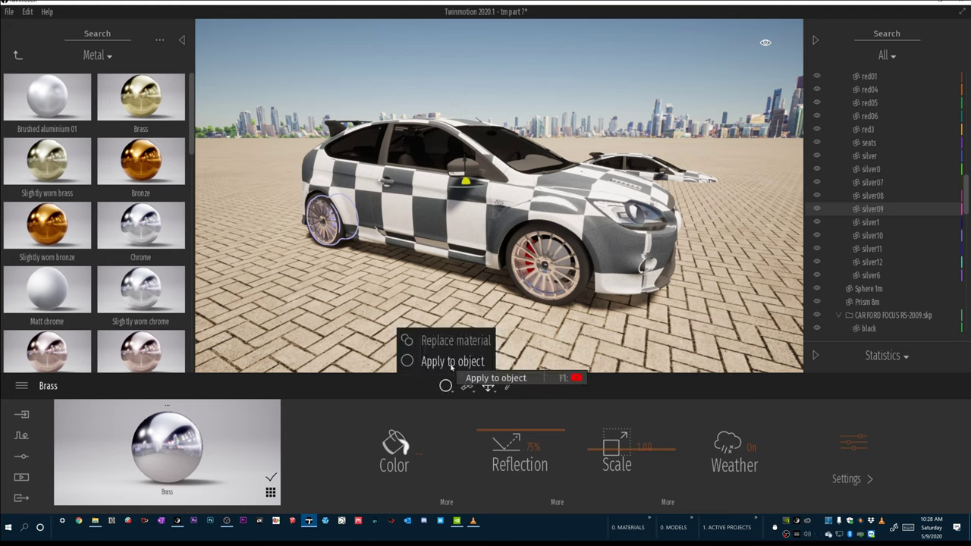
{"action": "left_click", "coordinate": [451, 363]}
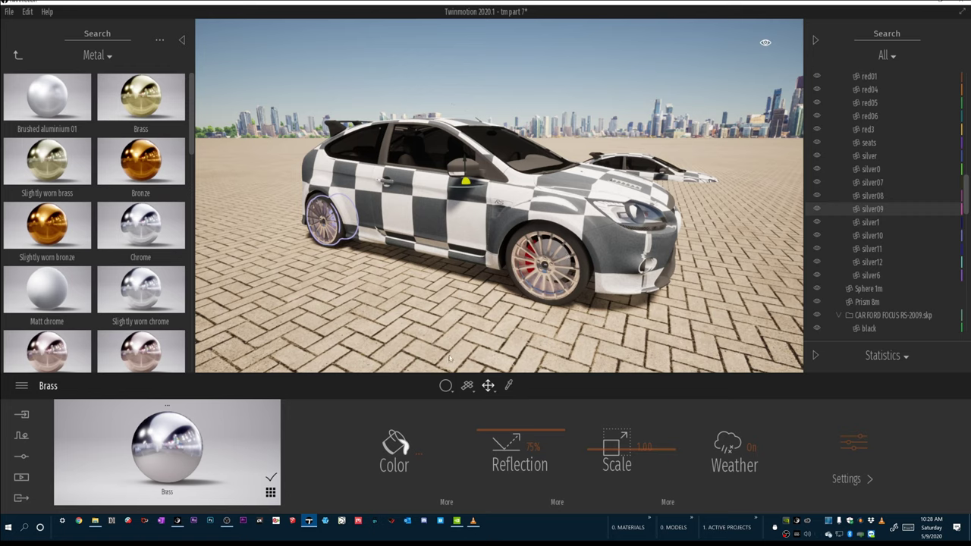
{"action": "mouse_move", "coordinate": [453, 391]}
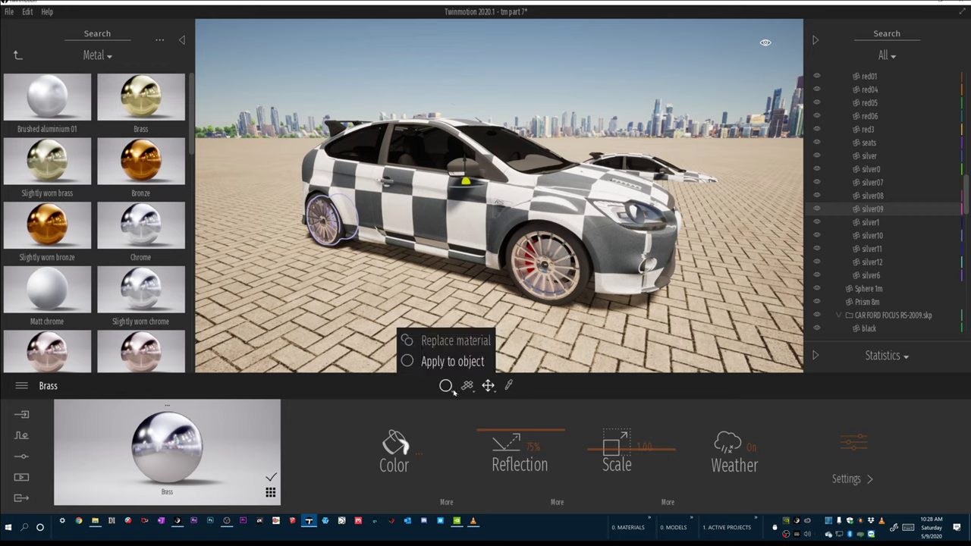
{"action": "left_click", "coordinate": [428, 341]}
{"action": "left_click_drag", "start_coordinate": [140, 95], "coordinate": [546, 248]}
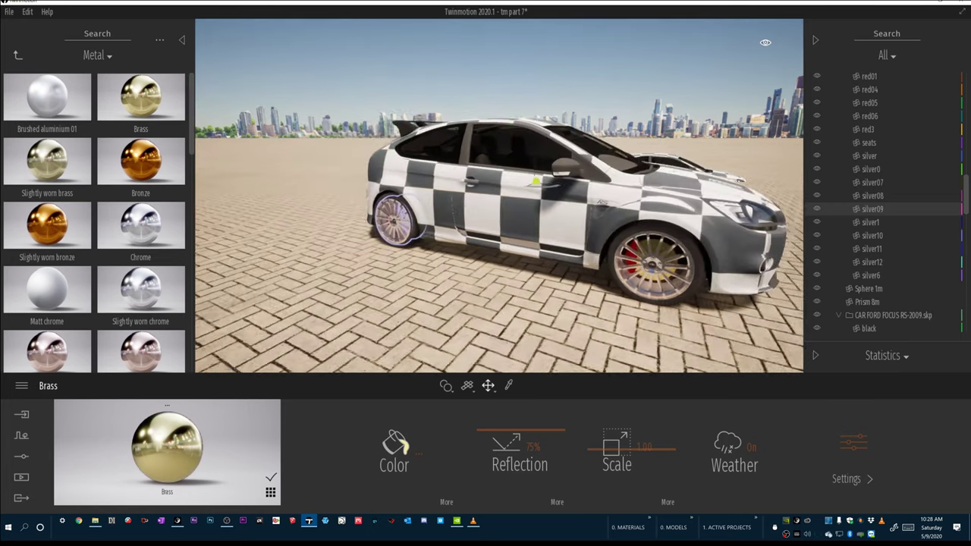
Deselect the wheel part and examine the front and rear wheels for the replaced Brass material.
{"action": "middle_click_drag", "start_coordinate": [536, 181], "coordinate": [627, 183], "text": "shift"}
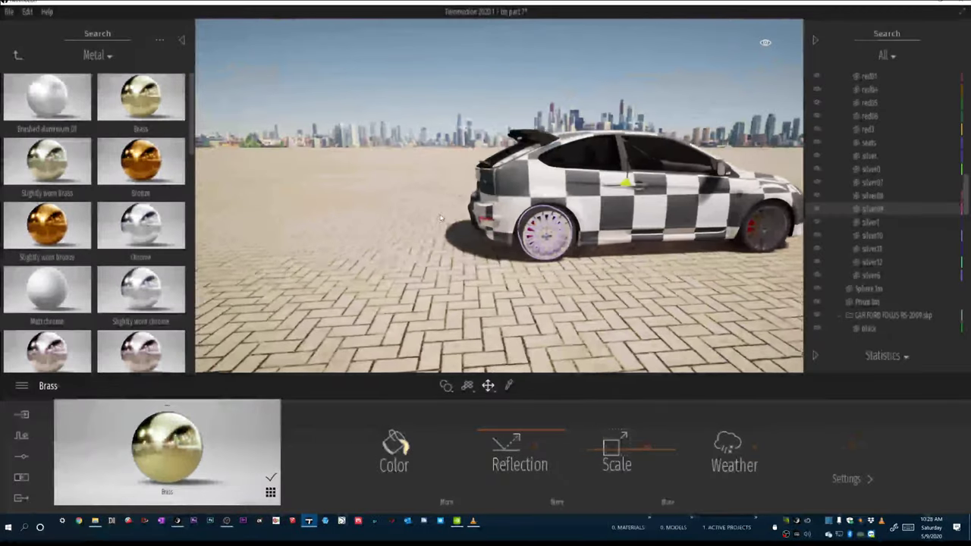
{"action": "left_click", "coordinate": [457, 311]}
{"action": "right_click_drag", "start_coordinate": [456, 311], "coordinate": [456, 311]}
{"action": "right_click_drag", "start_coordinate": [353, 274], "coordinate": [353, 275]}
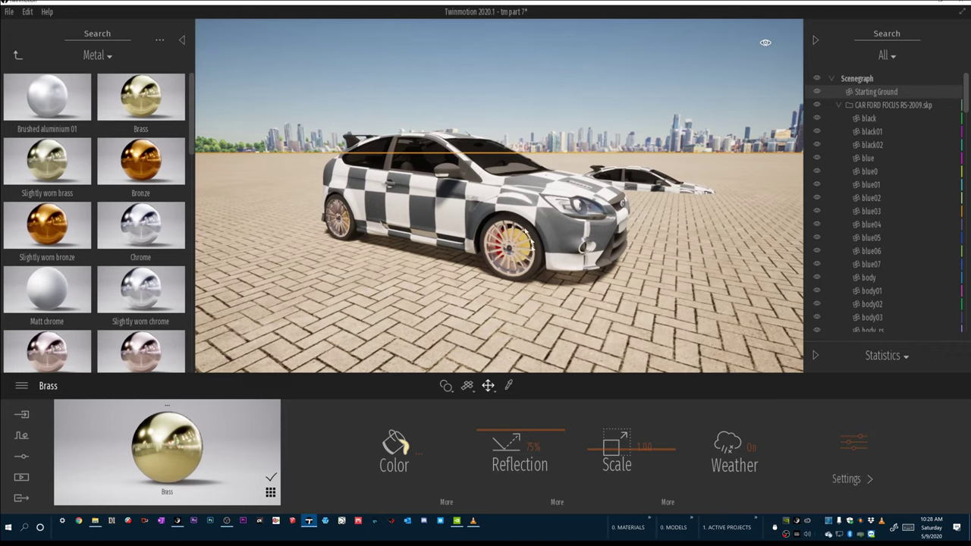
{"action": "right_click_drag", "start_coordinate": [471, 233], "coordinate": [530, 269]}
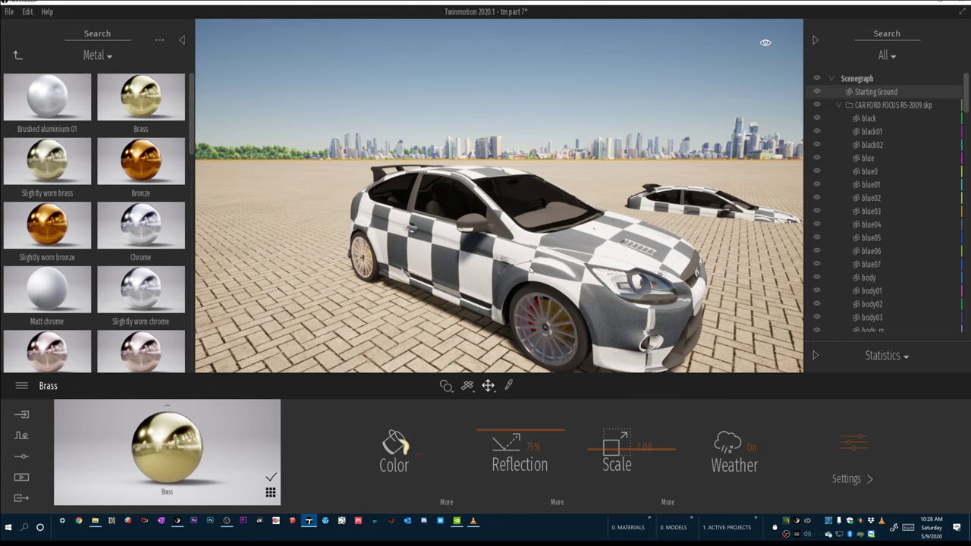
{"action": "key", "text": "s"}
{"action": "right_click_drag", "start_coordinate": [530, 270], "coordinate": [543, 283]}
{"action": "key", "text": "w"}
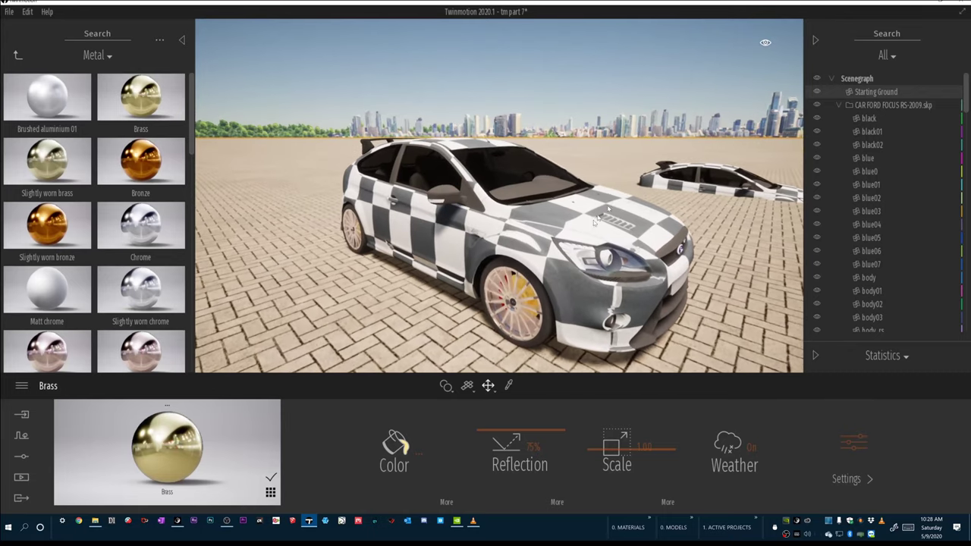
{"action": "key", "text": "d"}
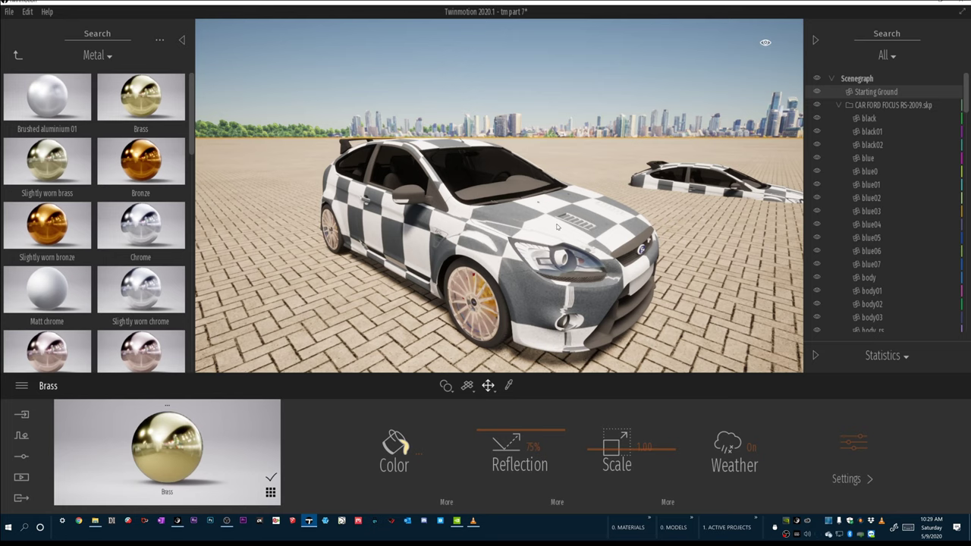
Undo the Brass applications and color changes on the front car's rims and brake parts.
{"action": "key", "text": "ctrl+z"}
{"action": "key", "text": "ctrl+z"}
{"action": "key", "text": "ctrl+z"}
{"action": "key", "text": "ctrl+z"}
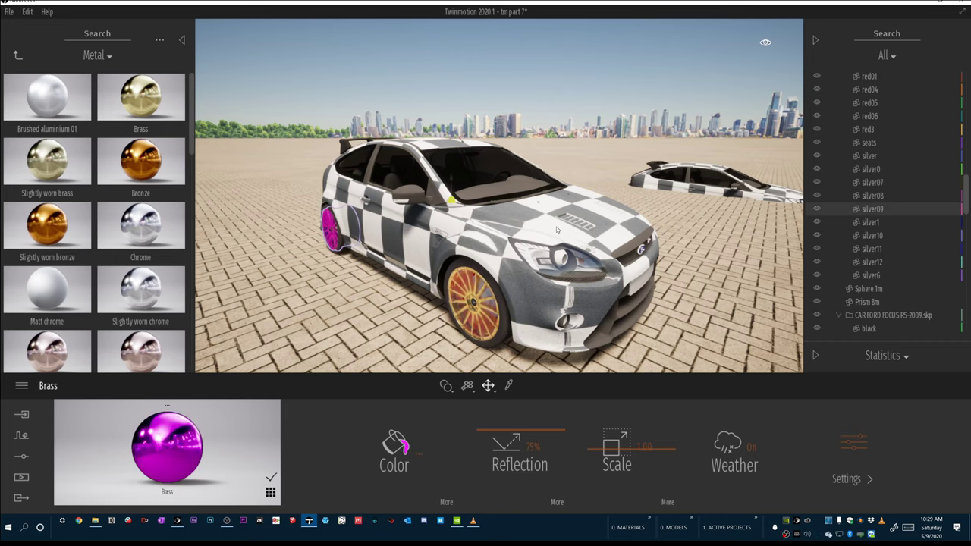
{"action": "key", "text": "ctrl+z"}
{"action": "key", "text": "ctrl+z"}
{"action": "key", "text": "ctrl+z"}
{"action": "key", "text": "ctrl+z"}
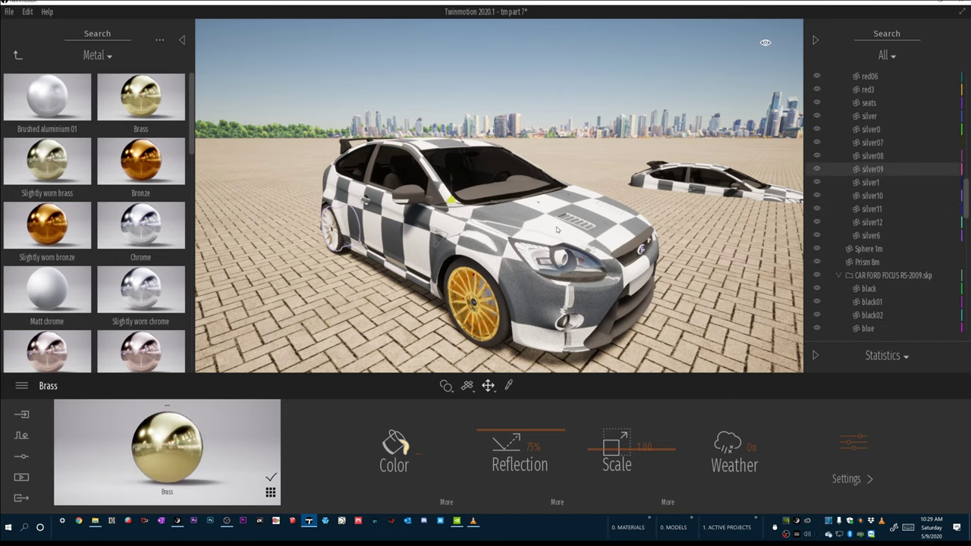
{"action": "middle_click_drag", "start_coordinate": [451, 199], "coordinate": [522, 228], "text": "shift"}
{"action": "scroll", "coordinate": [522, 227], "scroll_direction": "up", "scroll_amount": 3}
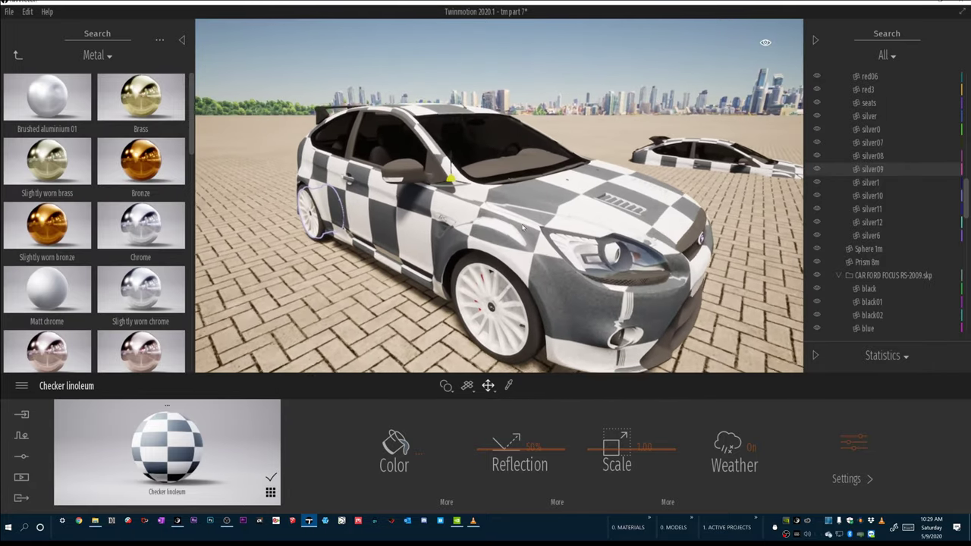
Reopen the Metal material library and undo the Checker linoleum on the car bodies.
{"action": "scroll", "coordinate": [521, 228], "scroll_direction": "down", "scroll_amount": 3}
{"action": "left_click", "coordinate": [508, 386]}
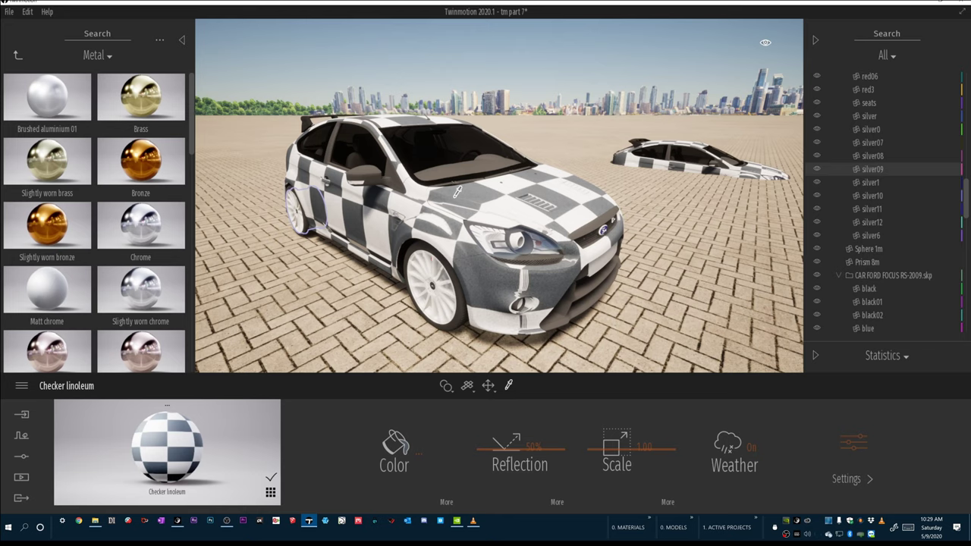
{"action": "left_click", "coordinate": [17, 58]}
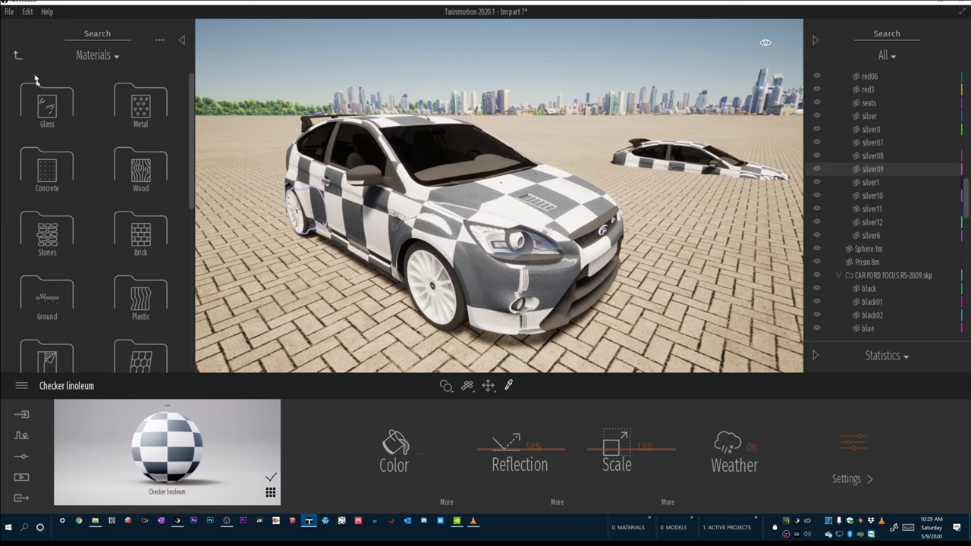
{"action": "left_click", "coordinate": [133, 112]}
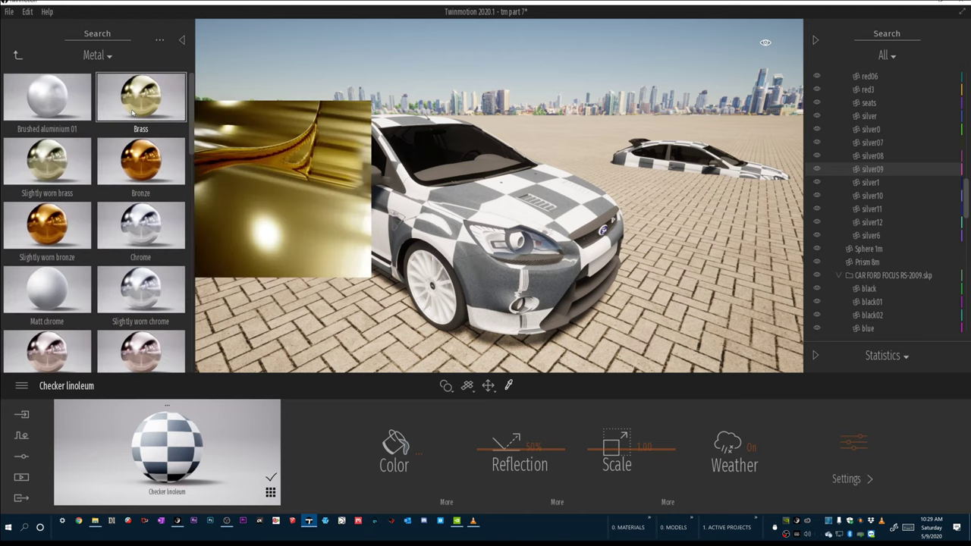
{"action": "key", "text": "ctrl+z"}
{"action": "key", "text": "ctrl+z"}
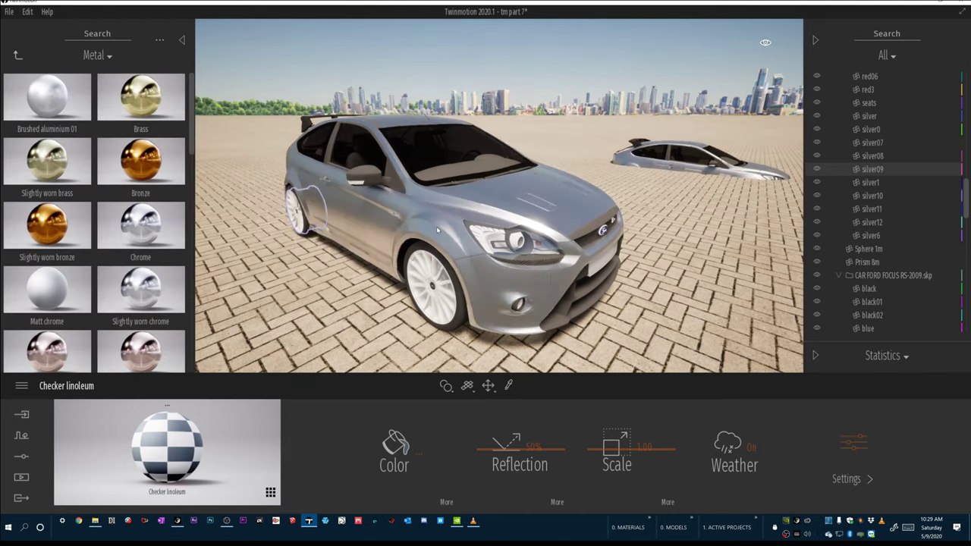
Examine the Brushed aluminium 01 finish on the front car's body and the reflection texture it uses.
{"action": "middle_click_drag", "start_coordinate": [437, 230], "coordinate": [281, 224], "text": "shift"}
{"action": "left_click_drag", "start_coordinate": [527, 226], "coordinate": [618, 226]}
{"action": "mouse_move", "coordinate": [365, 170]}
{"action": "middle_mouse_down", "text": "shift"}
{"action": "mouse_move", "coordinate": [432, 174]}
{"action": "mouse_move", "coordinate": [383, 168]}
{"action": "middle_mouse_up", "text": "shift"}
{"action": "middle_click_drag", "start_coordinate": [448, 232], "coordinate": [415, 232], "text": "shift"}
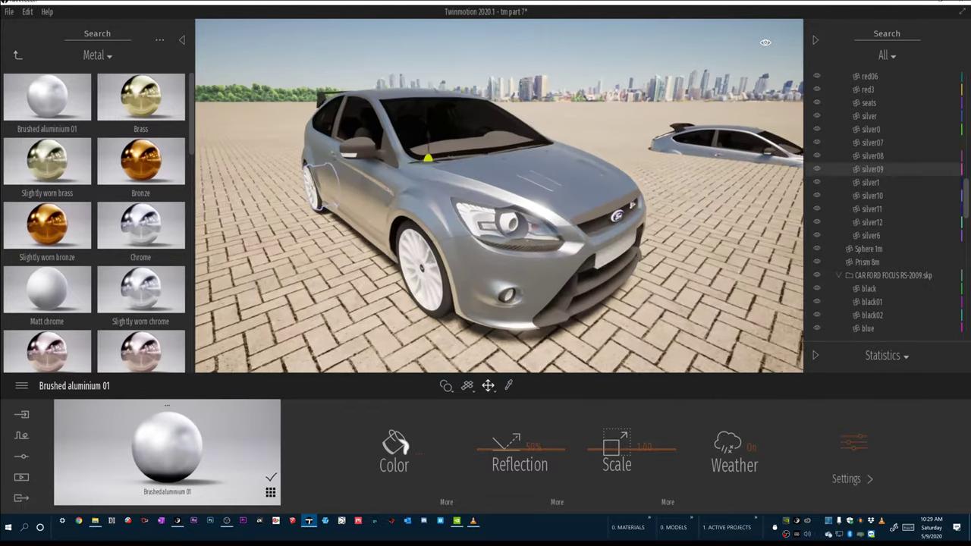
{"action": "scroll", "coordinate": [416, 232], "scroll_direction": "up", "scroll_amount": 5}
{"action": "scroll", "coordinate": [416, 230], "scroll_direction": "down", "scroll_amount": 10}
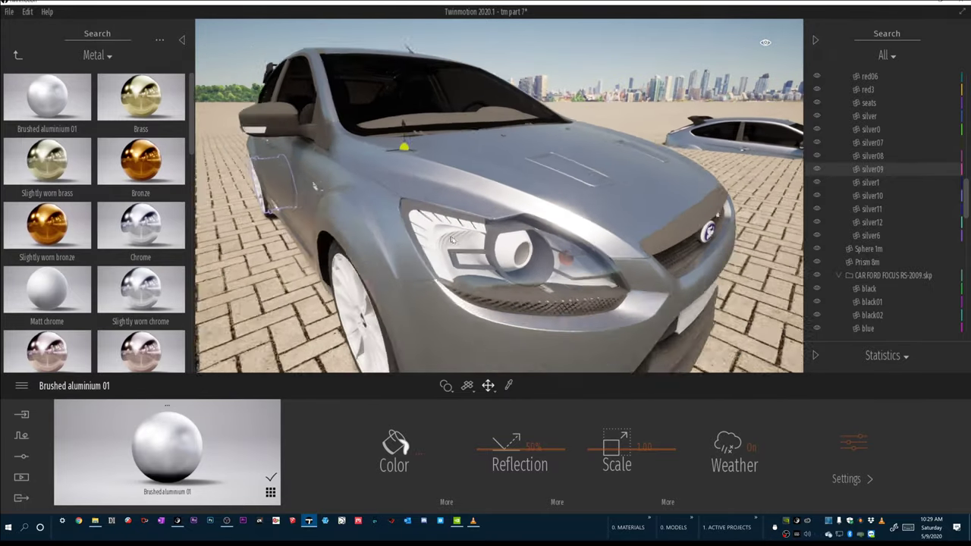
{"action": "left_click", "coordinate": [559, 503]}
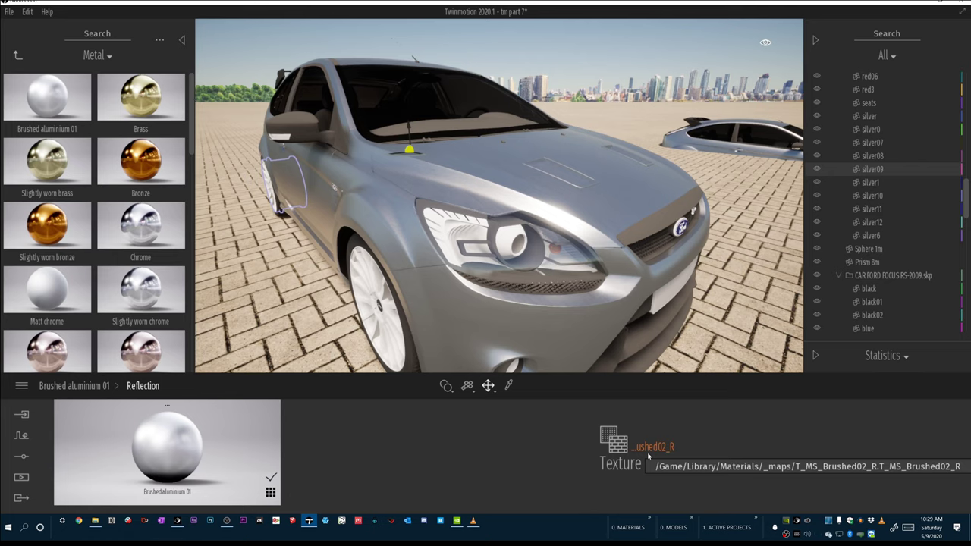
{"action": "middle_click_drag", "start_coordinate": [500, 192], "coordinate": [609, 186], "text": "shift"}
{"action": "left_click_drag", "start_coordinate": [611, 185], "coordinate": [557, 173]}
{"action": "scroll", "coordinate": [397, 128], "scroll_direction": "up", "scroll_amount": 2}
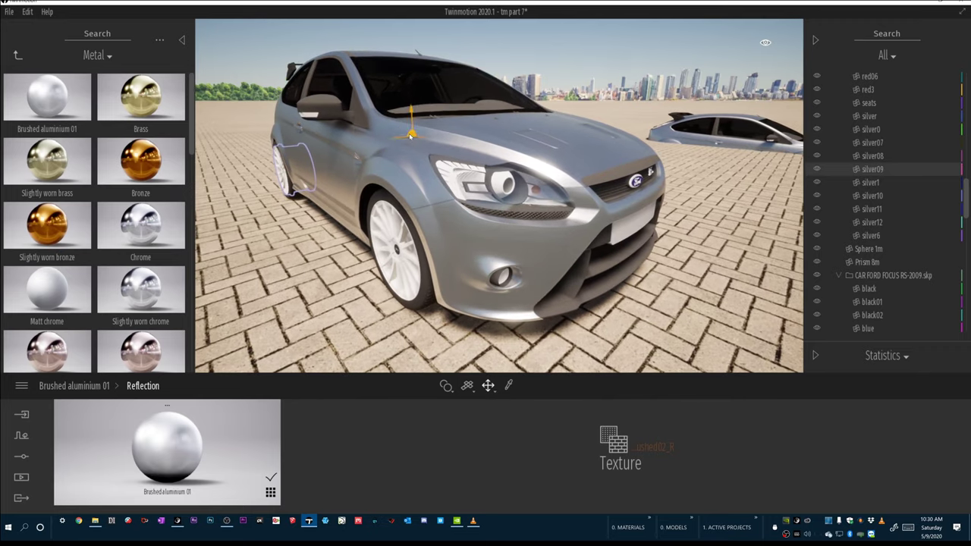
Create a still image from a close-up view of the front car's headlight and fender.
{"action": "right_click_drag", "start_coordinate": [441, 162], "coordinate": [364, 146]}
{"action": "scroll", "coordinate": [458, 182], "scroll_direction": "up", "scroll_amount": 5}
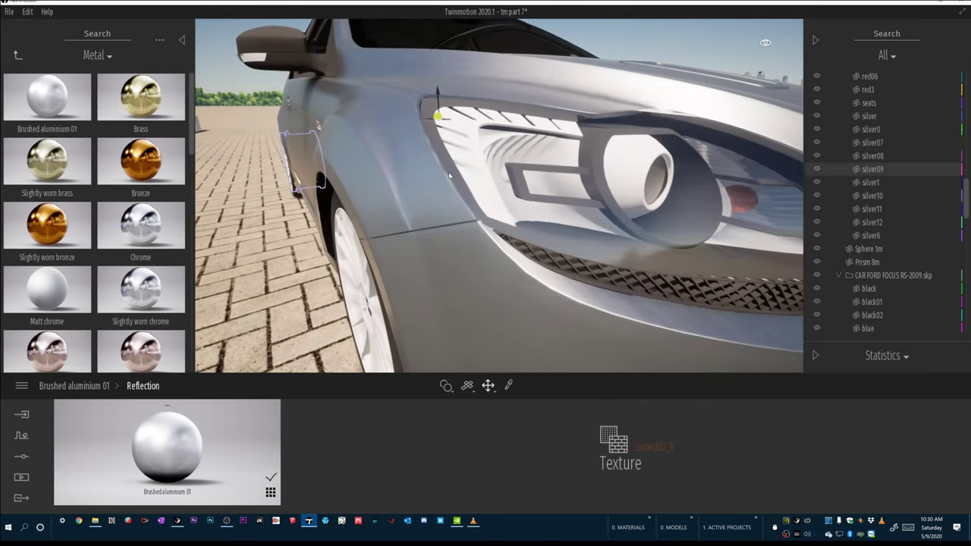
{"action": "scroll", "coordinate": [455, 180], "scroll_direction": "down", "scroll_amount": 3}
{"action": "scroll", "coordinate": [453, 177], "scroll_direction": "up", "scroll_amount": 3}
{"action": "left_click", "coordinate": [20, 477]}
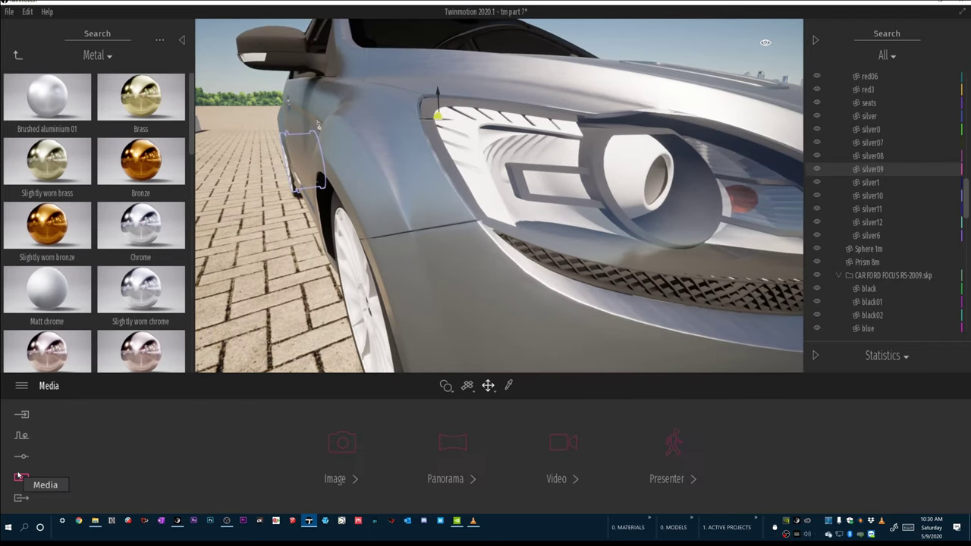
{"action": "left_click", "coordinate": [334, 449]}
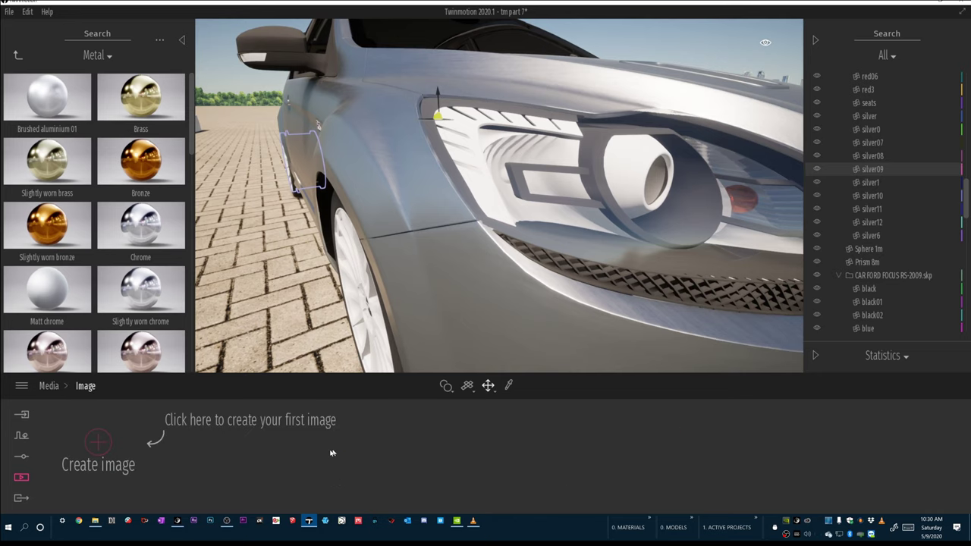
{"action": "left_click", "coordinate": [101, 447]}
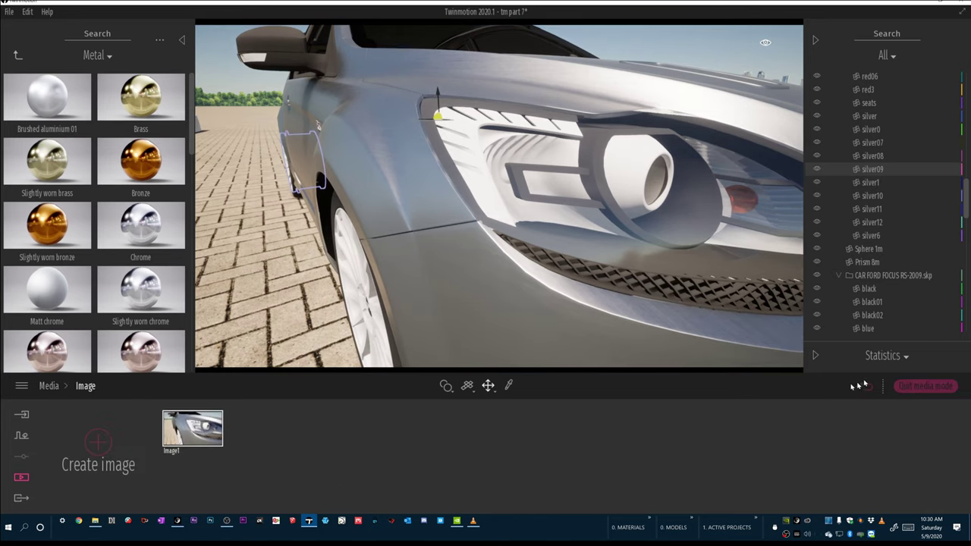
Leave the saved image and change the scene's localization to a day time of 08:26 and a north offset of 96°.
{"action": "left_click", "coordinate": [913, 387]}
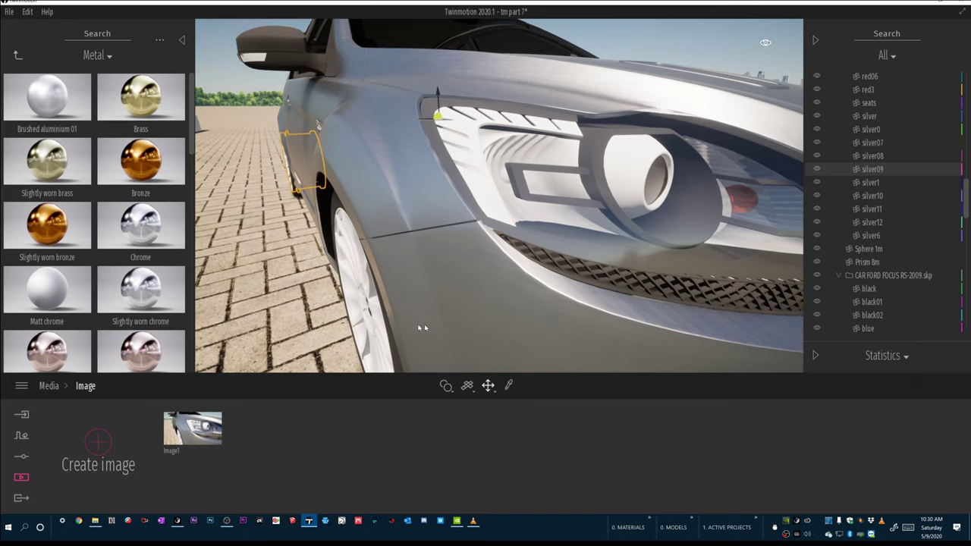
{"action": "left_click", "coordinate": [23, 456]}
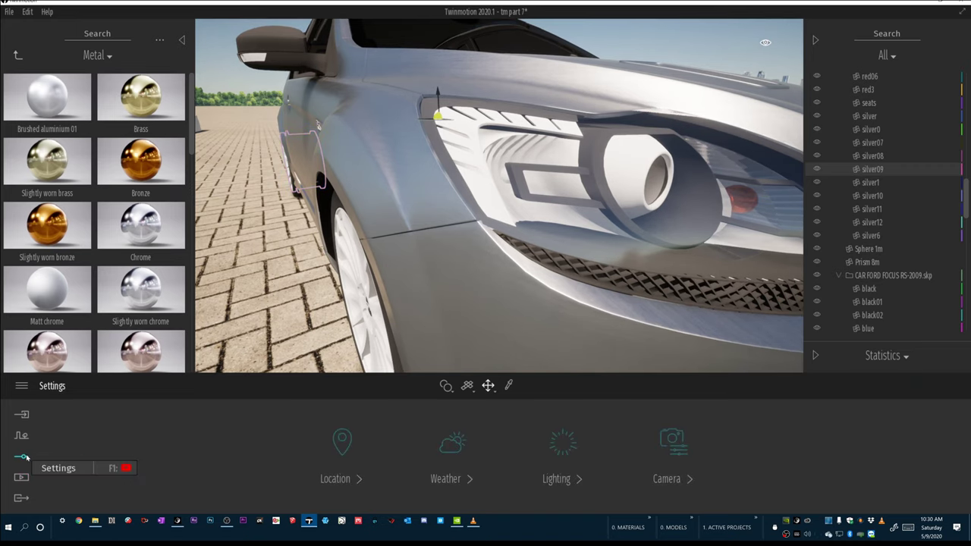
{"action": "left_click", "coordinate": [342, 446]}
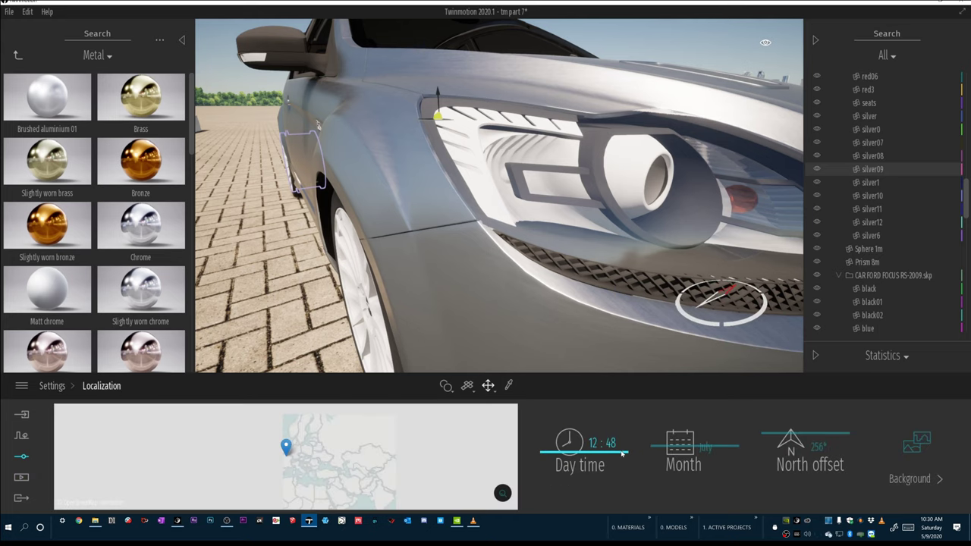
{"action": "left_click_drag", "start_coordinate": [617, 440], "coordinate": [616, 436]}
{"action": "left_click_drag", "start_coordinate": [791, 444], "coordinate": [773, 465]}
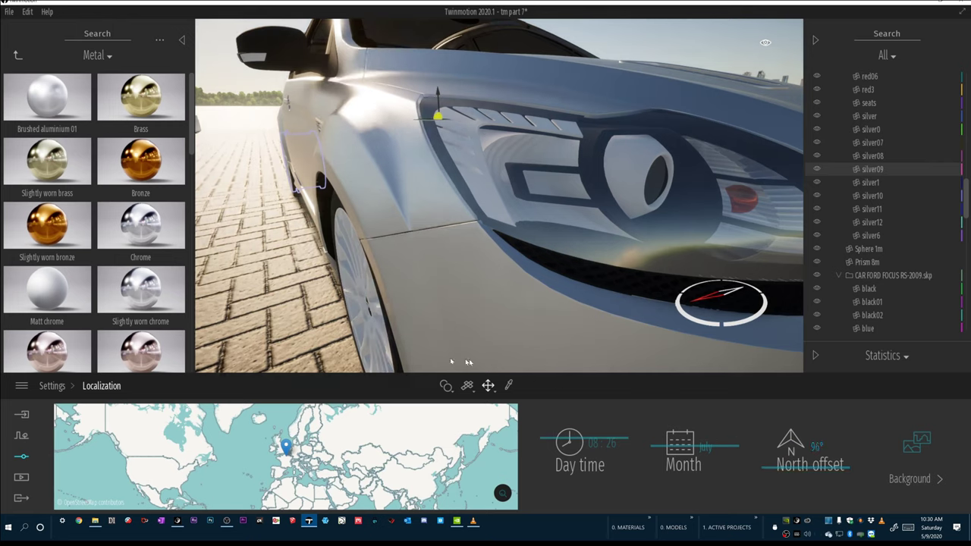
Create a second still image of the car's headlight and fender under the new sun direction.
{"action": "left_click", "coordinate": [21, 478]}
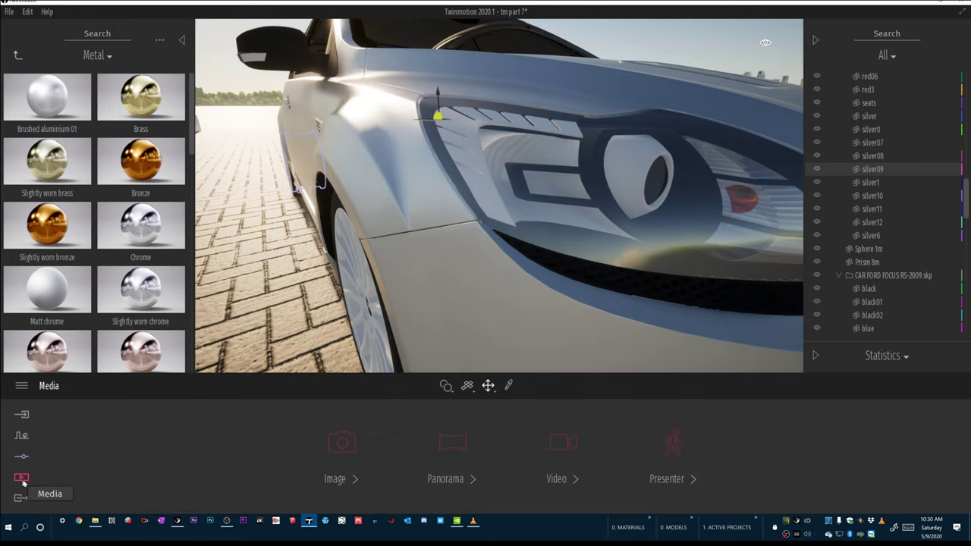
{"action": "left_click", "coordinate": [340, 444]}
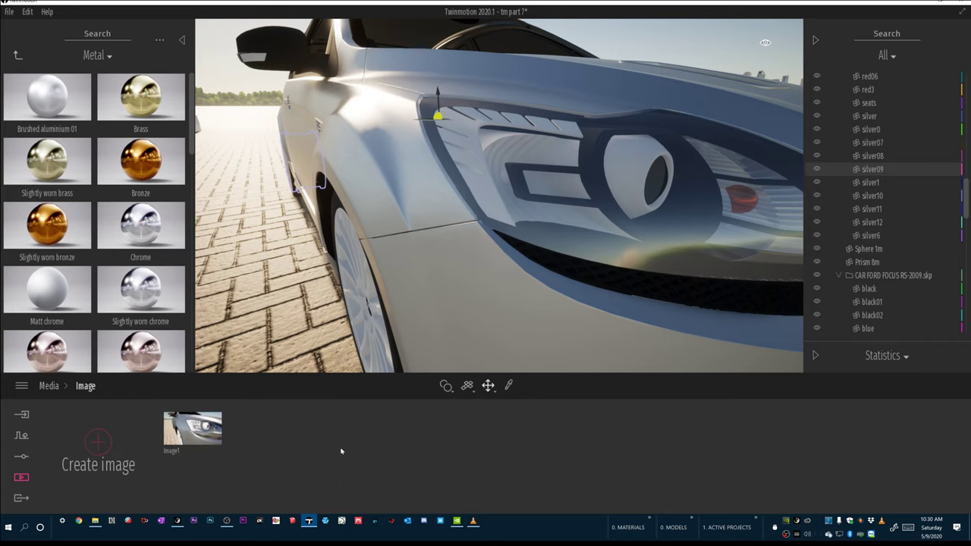
{"action": "left_click", "coordinate": [98, 442]}
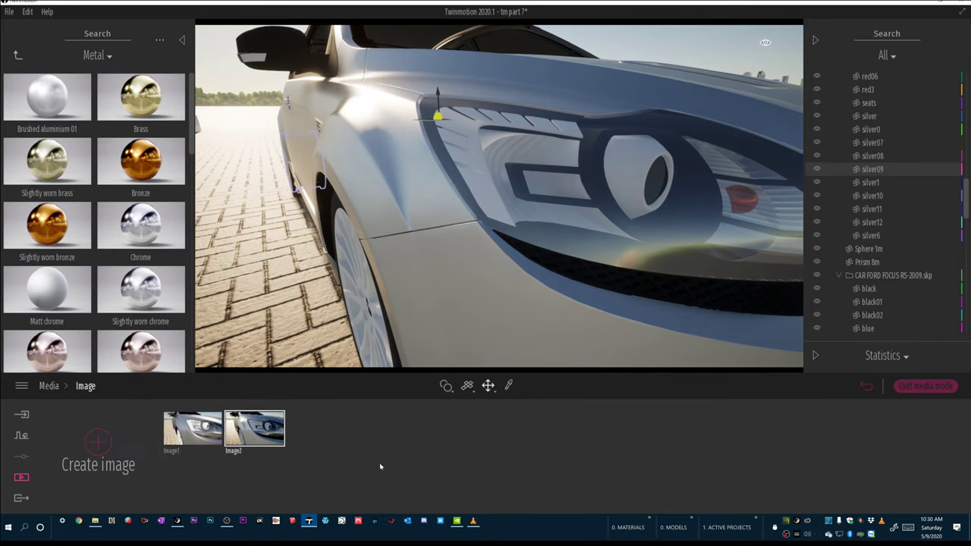
Compare the two still images by switching between them, checking how each lighting setup shows the brushed metal.
{"action": "left_click", "coordinate": [202, 429]}
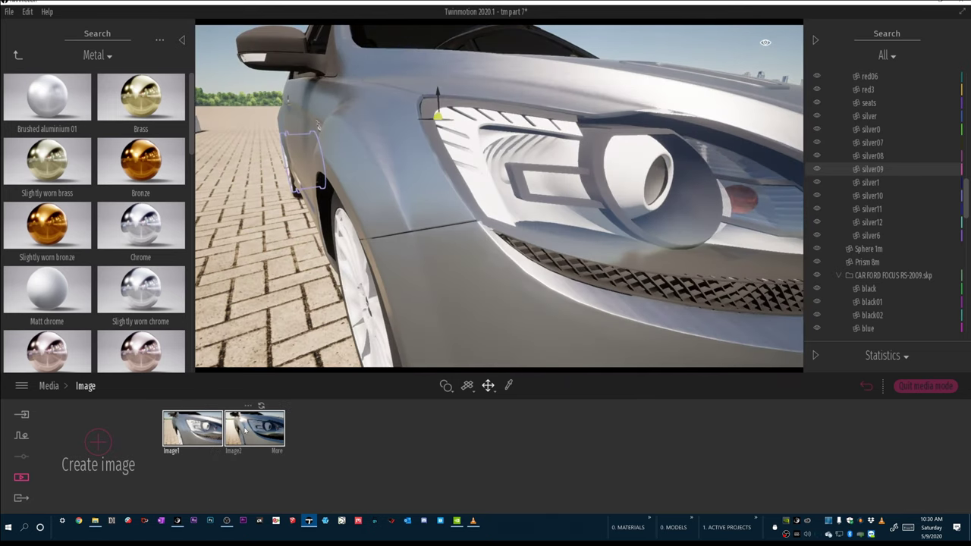
{"action": "left_click", "coordinate": [245, 429]}
{"action": "left_click", "coordinate": [193, 430]}
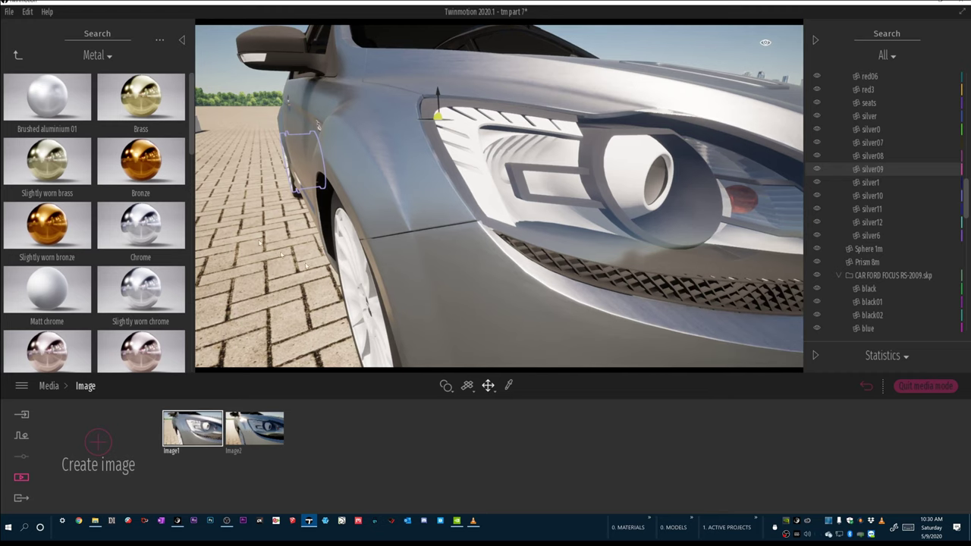
Leave the saved image and set the car body's Brushed aluminium 01 color to dark blue (1E4EB6).
{"action": "left_click", "coordinate": [911, 391]}
{"action": "middle_click_drag", "start_coordinate": [396, 192], "coordinate": [388, 173], "text": "shift"}
{"action": "left_click", "coordinate": [508, 386]}
{"action": "left_click", "coordinate": [413, 144]}
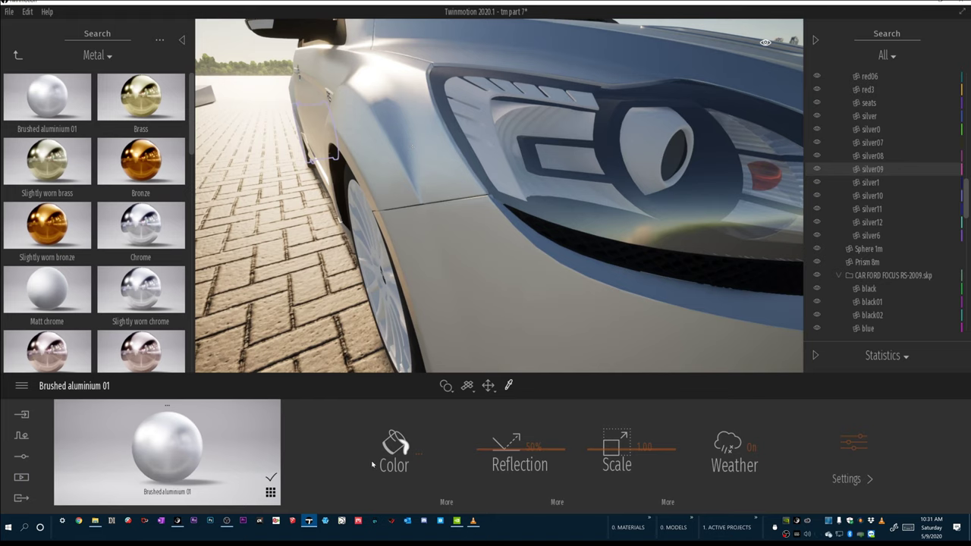
{"action": "left_click", "coordinate": [395, 448]}
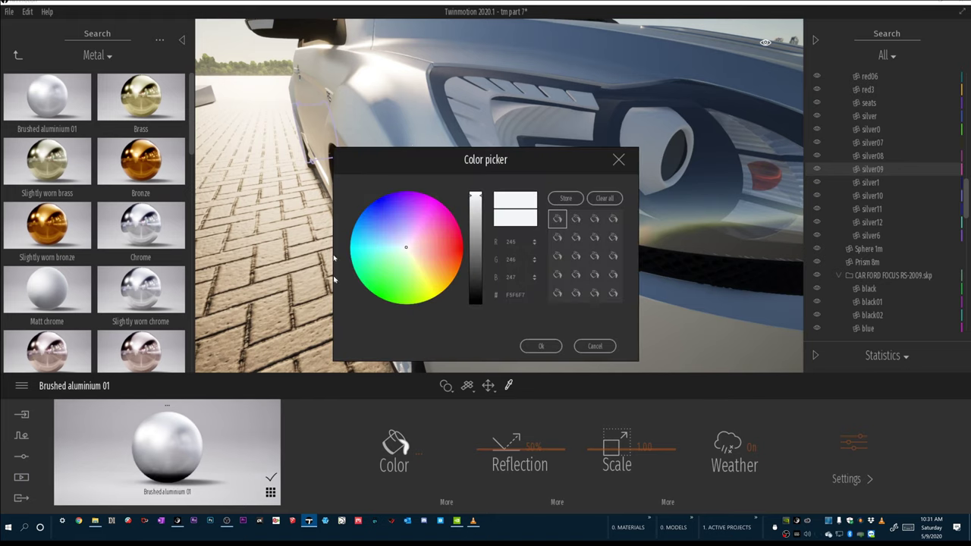
{"action": "left_click", "coordinate": [380, 216]}
{"action": "left_click", "coordinate": [371, 215]}
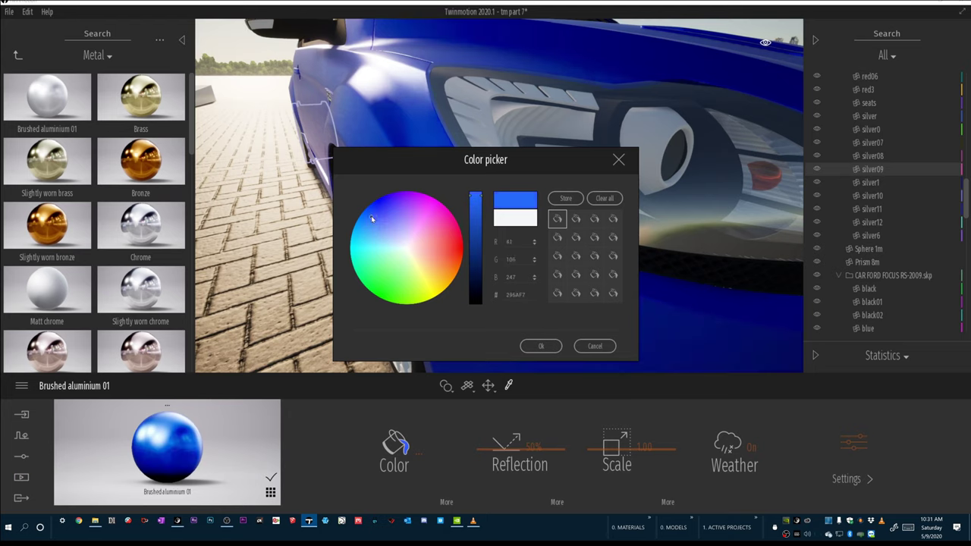
{"action": "left_click", "coordinate": [476, 230]}
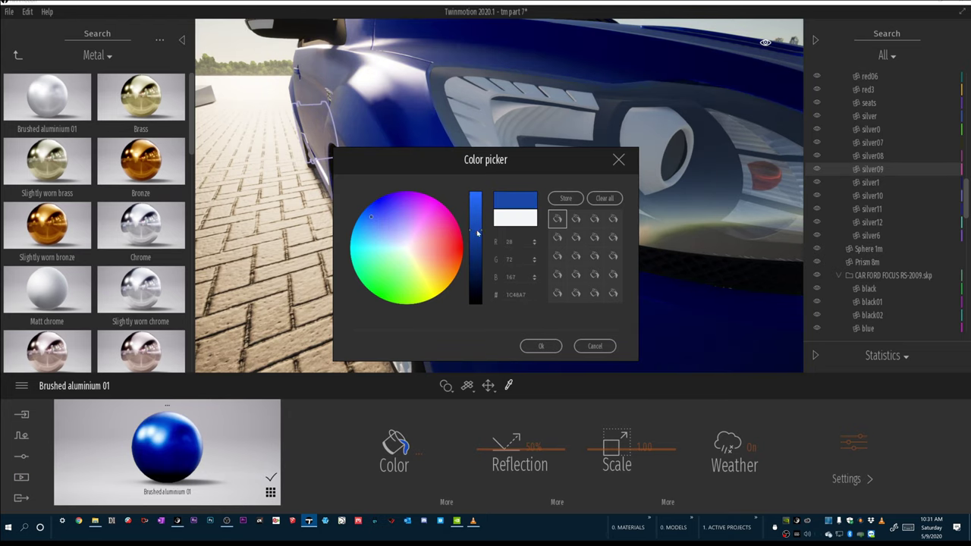
{"action": "left_click_drag", "start_coordinate": [477, 228], "coordinate": [476, 226]}
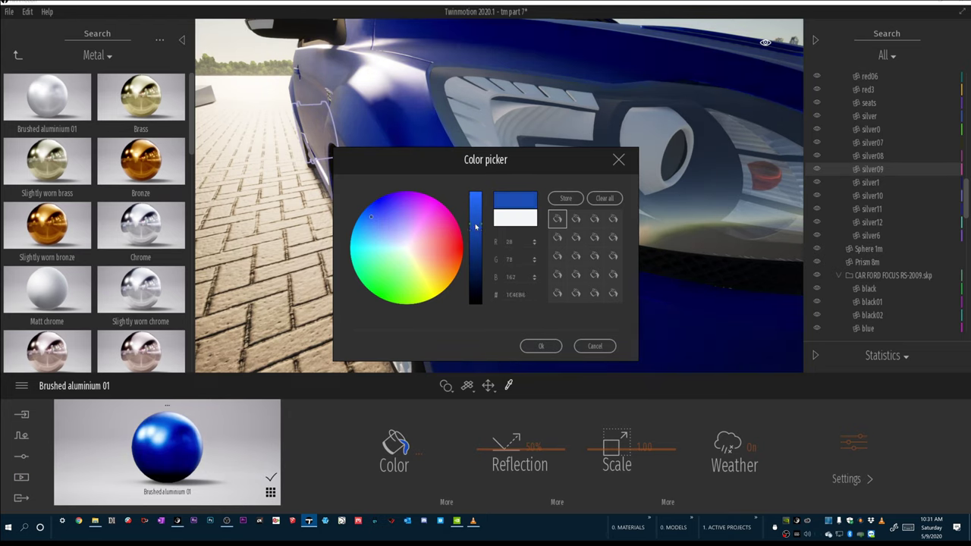
{"action": "left_click", "coordinate": [540, 347]}
Examine the blue brushed finish in the first image's lighting, around the car's headlight, hood and front grille.
{"action": "left_click", "coordinate": [22, 477]}
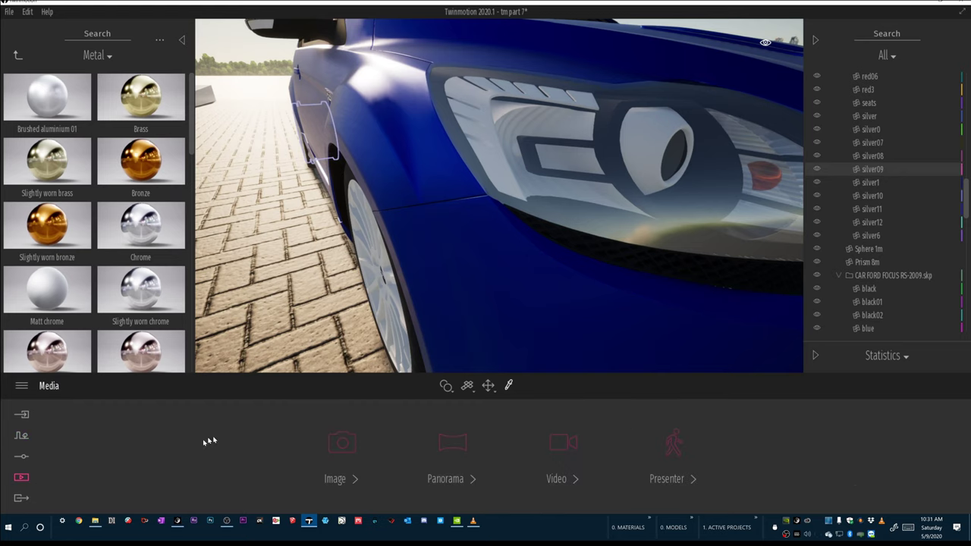
{"action": "left_click", "coordinate": [357, 443]}
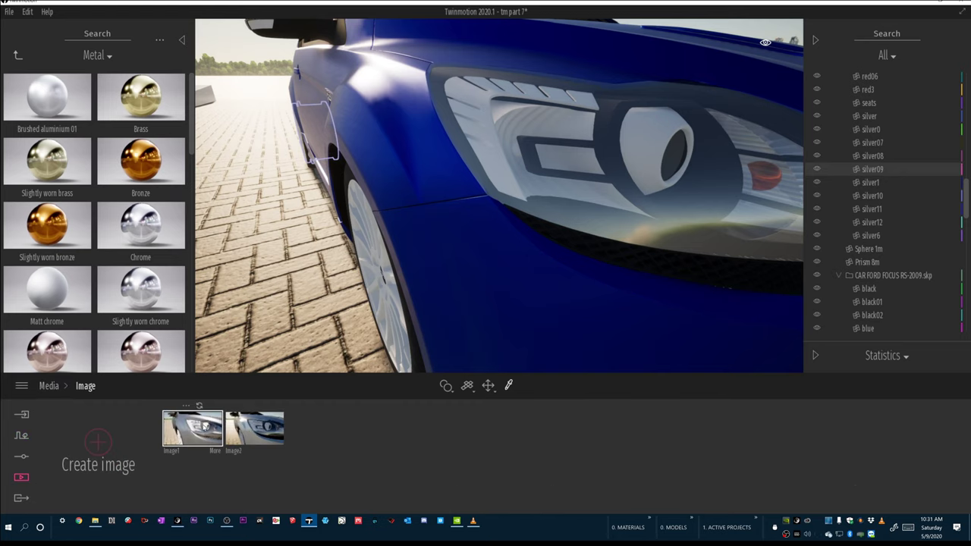
{"action": "left_click", "coordinate": [253, 430]}
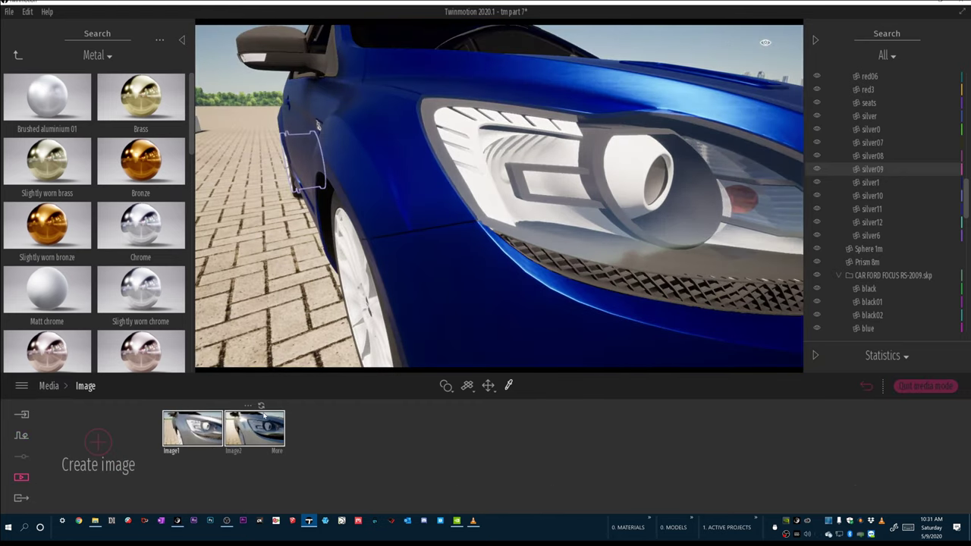
{"action": "scroll", "coordinate": [646, 75], "scroll_direction": "down", "scroll_amount": 3}
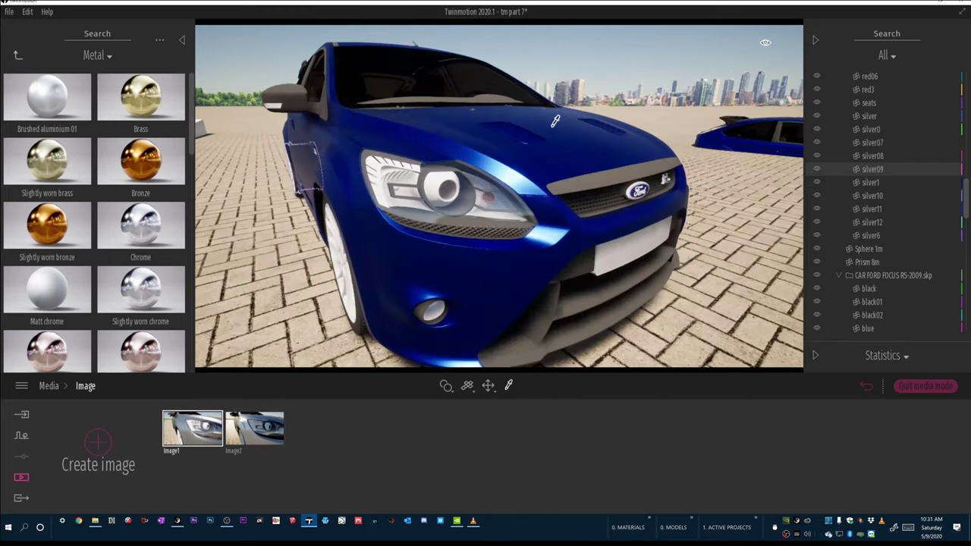
{"action": "middle_click_drag", "start_coordinate": [562, 119], "coordinate": [448, 171]}
{"action": "scroll", "coordinate": [405, 182], "scroll_direction": "up", "scroll_amount": 3}
{"action": "right_click_drag", "start_coordinate": [410, 190], "coordinate": [409, 191]}
{"action": "middle_click_drag", "start_coordinate": [409, 190], "coordinate": [409, 191], "text": "shift"}
{"action": "left_click_drag", "start_coordinate": [410, 191], "coordinate": [589, 210]}
{"action": "middle_click_drag", "start_coordinate": [527, 255], "coordinate": [521, 260]}
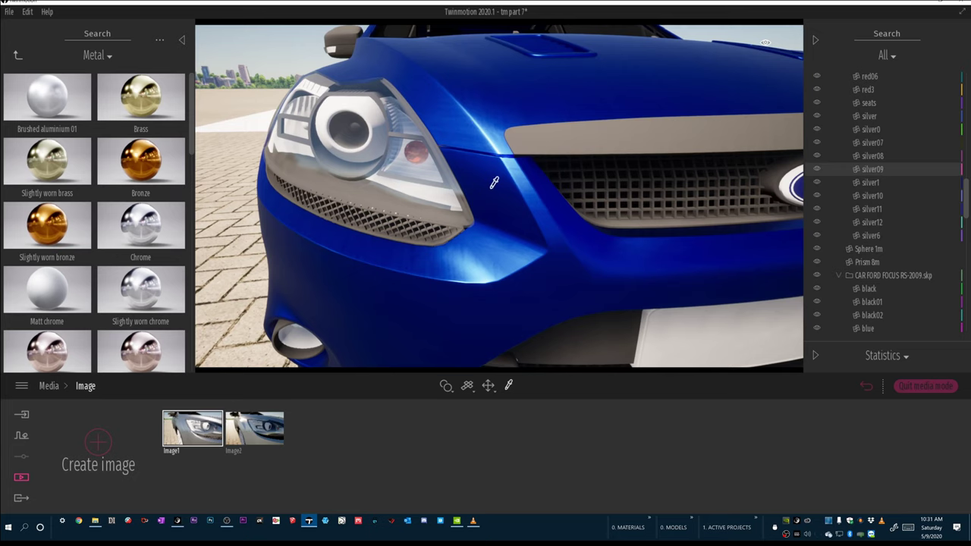
Inspect the reflection texture used by the blue Brushed aluminium 01 material on the car body.
{"action": "left_click", "coordinate": [494, 184]}
{"action": "left_click", "coordinate": [927, 386]}
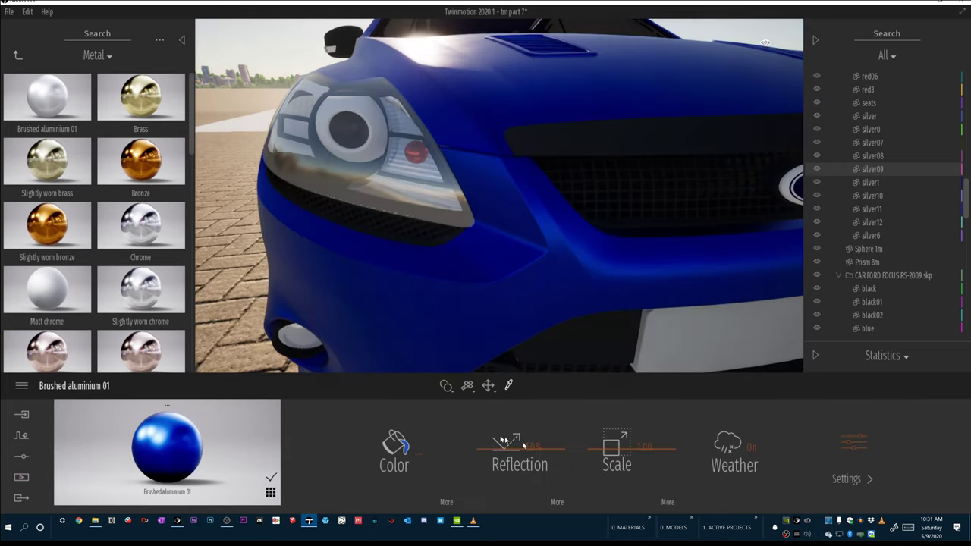
{"action": "left_click", "coordinate": [558, 502]}
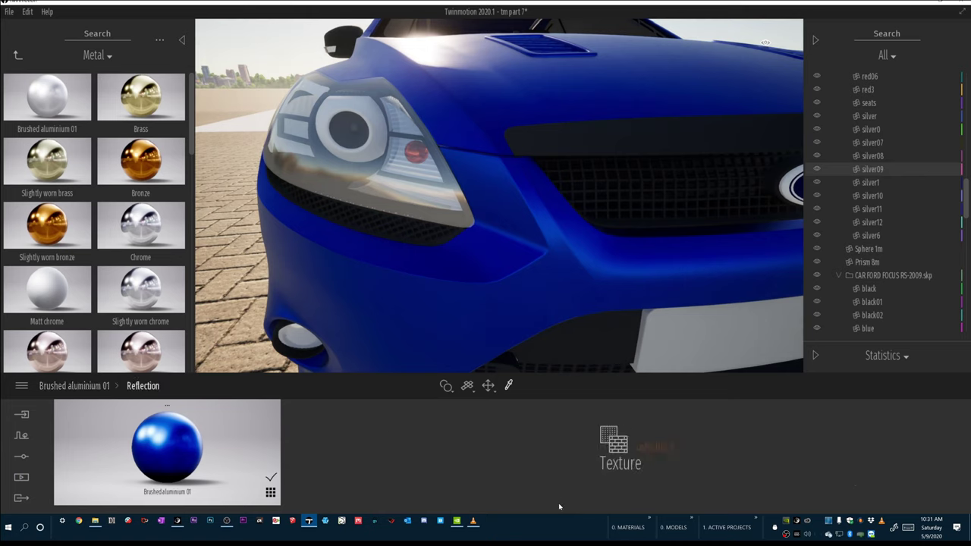
{"action": "left_click", "coordinate": [667, 447]}
{"action": "mouse_move", "coordinate": [659, 456]}
Apply the Veinous network translucent material to the car body and review its additional settings.
{"action": "left_click", "coordinate": [18, 55]}
{"action": "scroll", "coordinate": [143, 258], "scroll_direction": "down", "scroll_amount": 6}
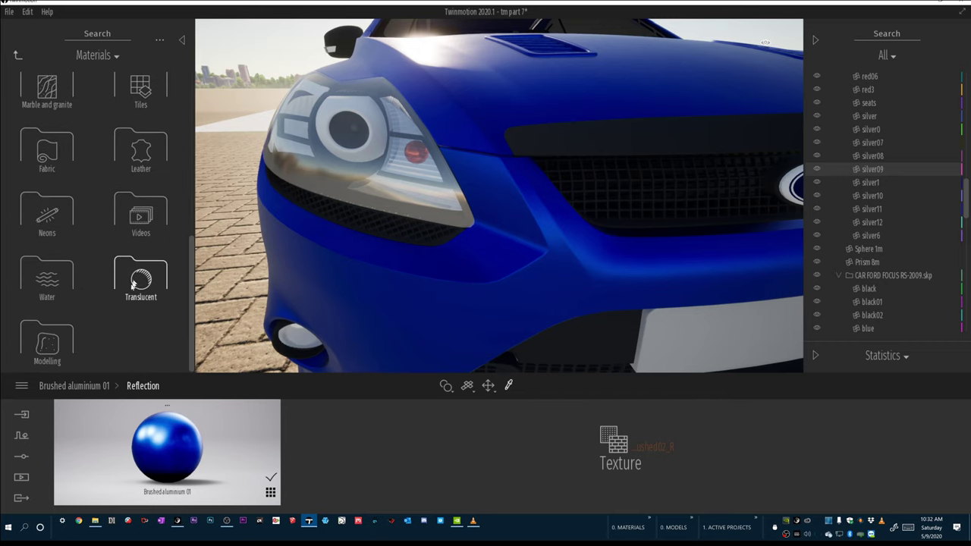
{"action": "left_click", "coordinate": [139, 277]}
{"action": "mouse_move", "coordinate": [115, 236]}
{"action": "left_click_drag", "start_coordinate": [115, 236], "coordinate": [407, 125]}
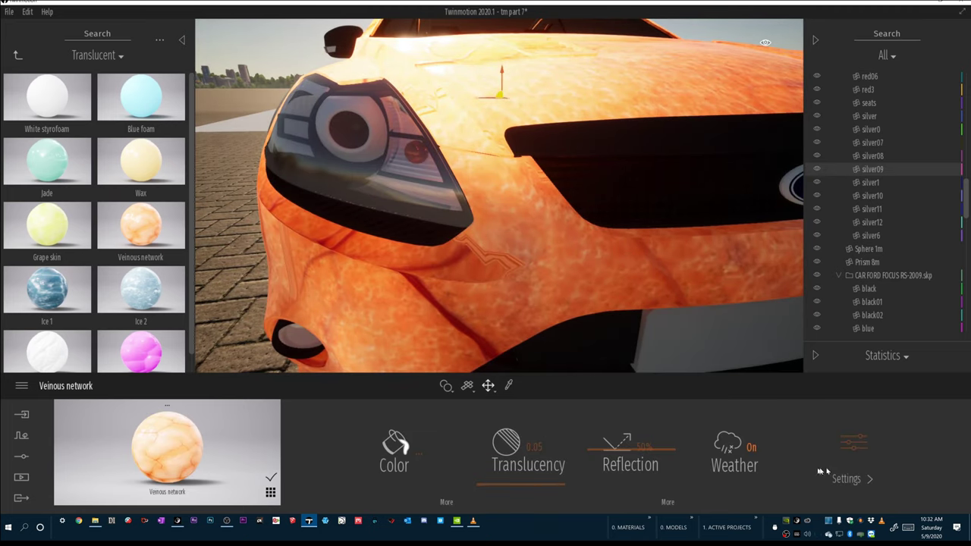
{"action": "left_click", "coordinate": [864, 453]}
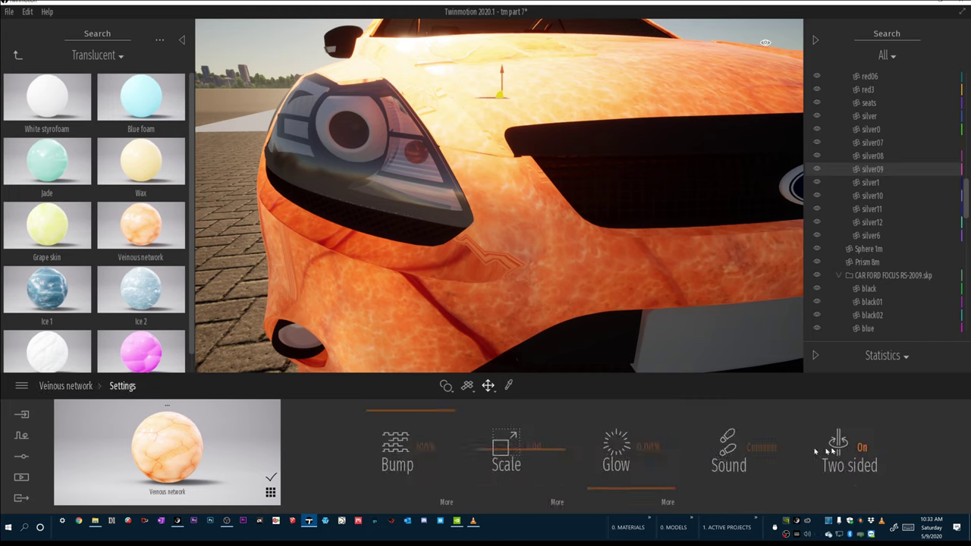
{"action": "left_click", "coordinate": [82, 388]}
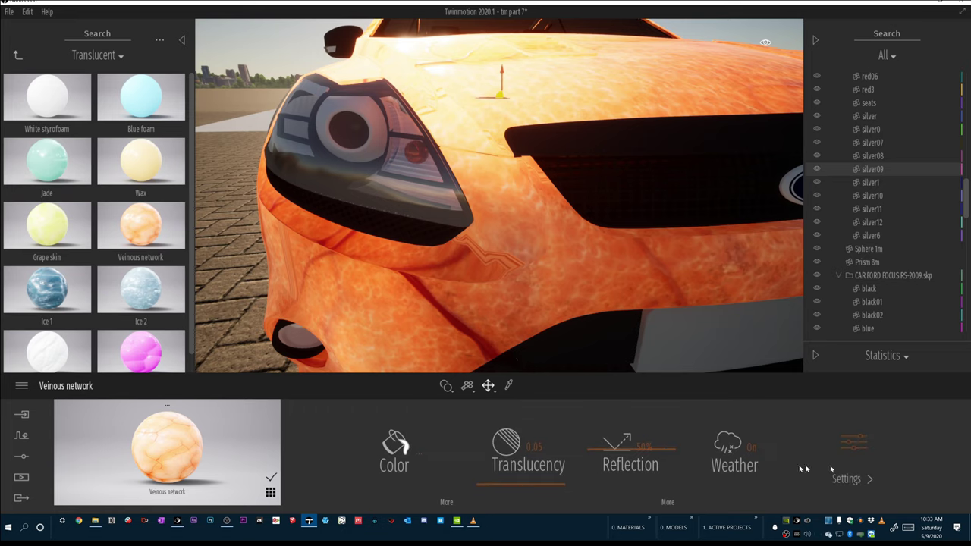
Apply the 3D wall 04 plastic material to the car body and review its additional settings.
{"action": "left_click", "coordinate": [16, 56]}
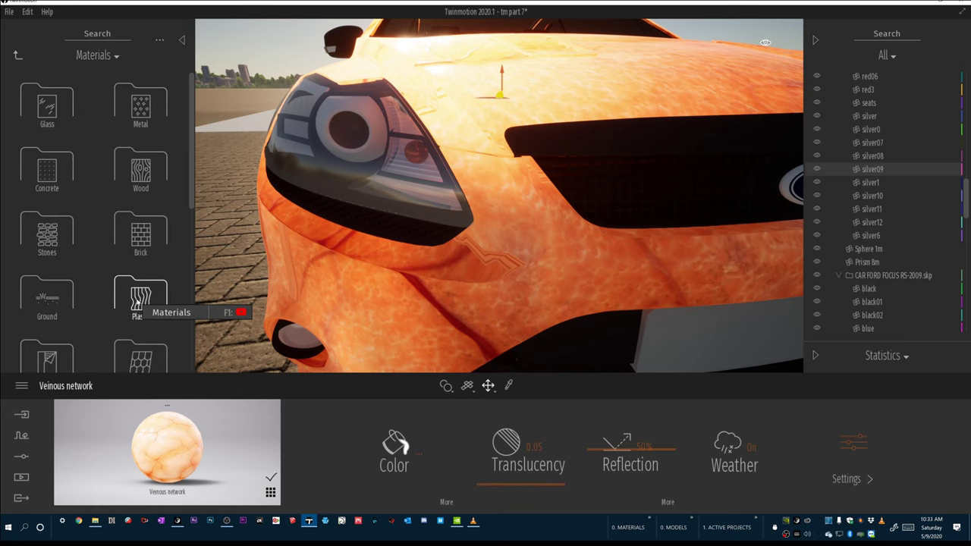
{"action": "left_click", "coordinate": [140, 228]}
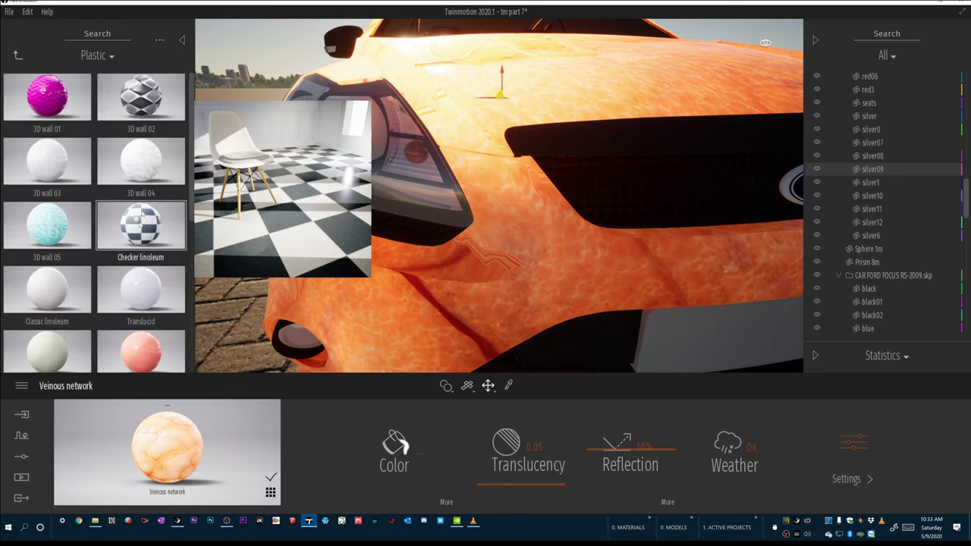
{"action": "left_click_drag", "start_coordinate": [142, 174], "coordinate": [434, 109]}
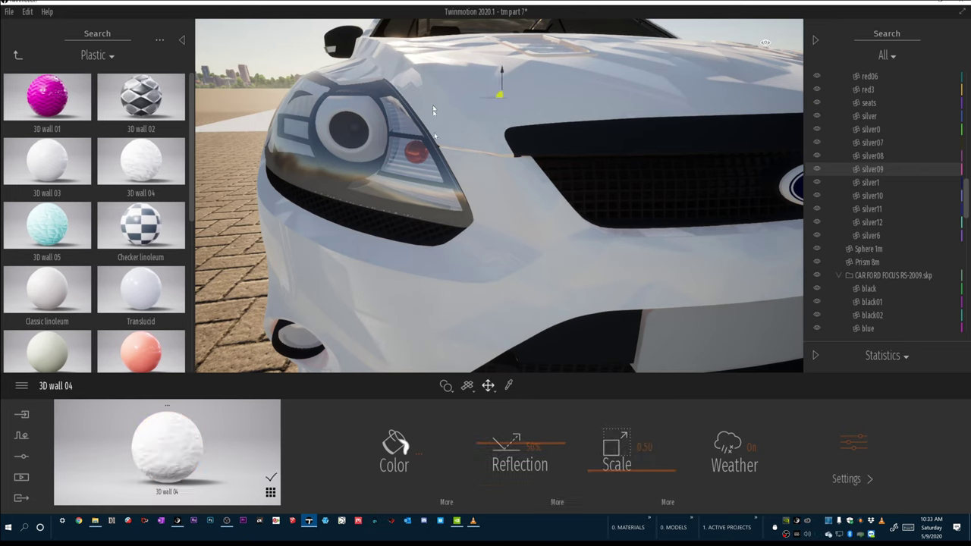
{"action": "left_click", "coordinate": [851, 471]}
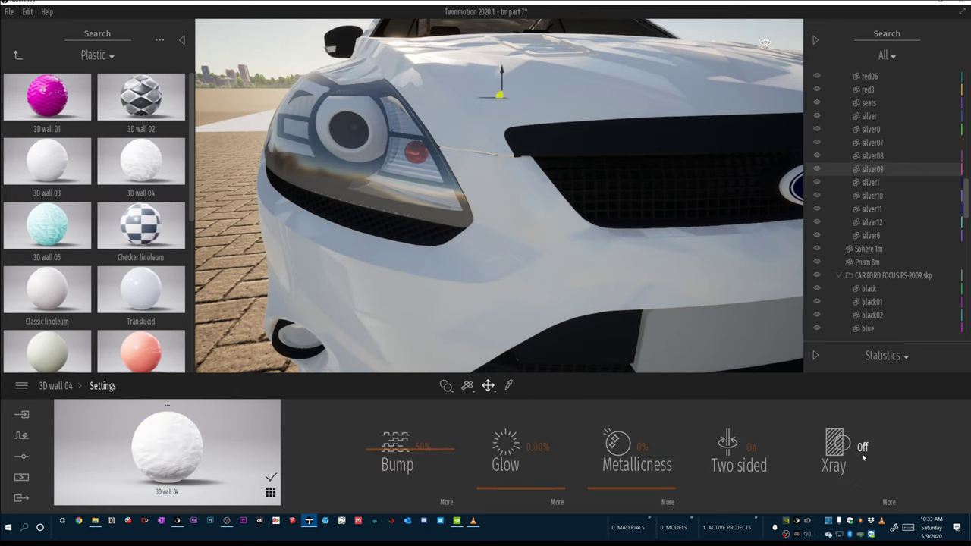
Apply Brushed aluminium 01 from the Metal library to the car body and darken its color to near black.
{"action": "left_click", "coordinate": [16, 57]}
{"action": "left_click", "coordinate": [144, 106]}
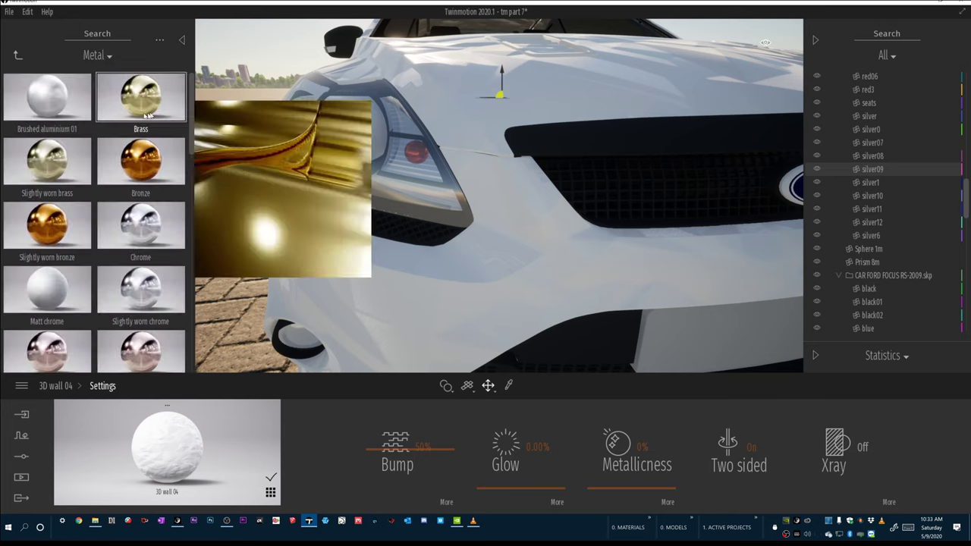
{"action": "left_click_drag", "start_coordinate": [53, 96], "coordinate": [453, 73]}
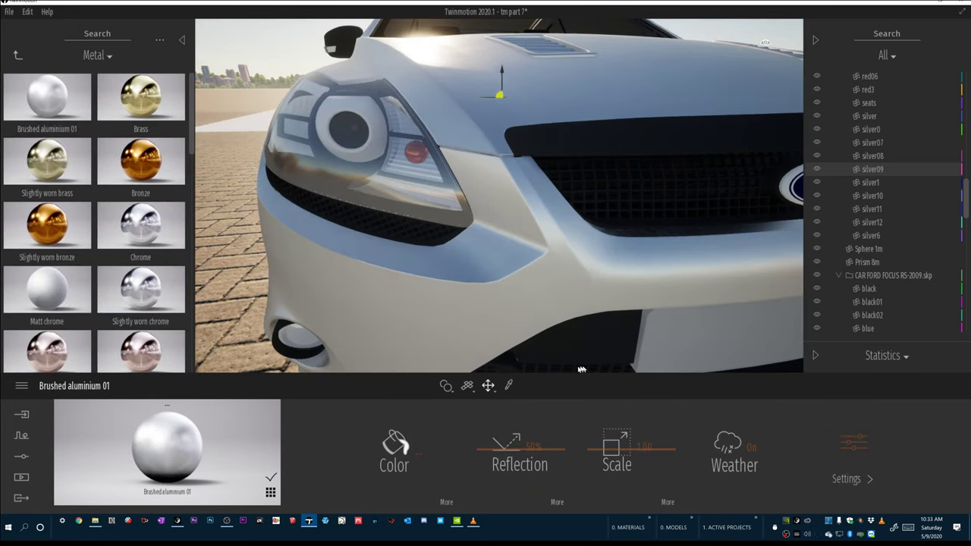
{"action": "left_click", "coordinate": [397, 429]}
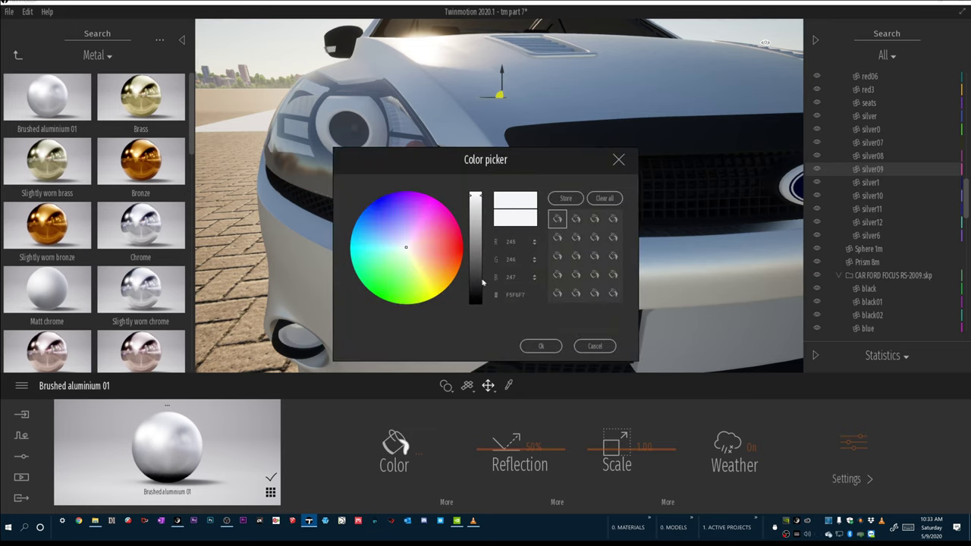
{"action": "left_click", "coordinate": [480, 270]}
{"action": "left_click", "coordinate": [541, 346]}
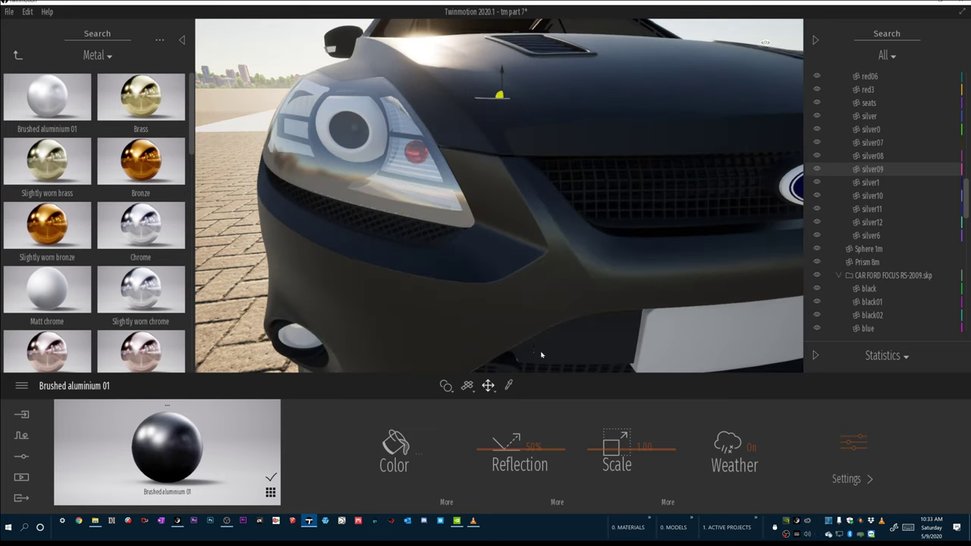
Replace the brushed reflection texture of the near-black Brushed aluminium 01 body material with HalfGray_R.
{"action": "left_click", "coordinate": [556, 502]}
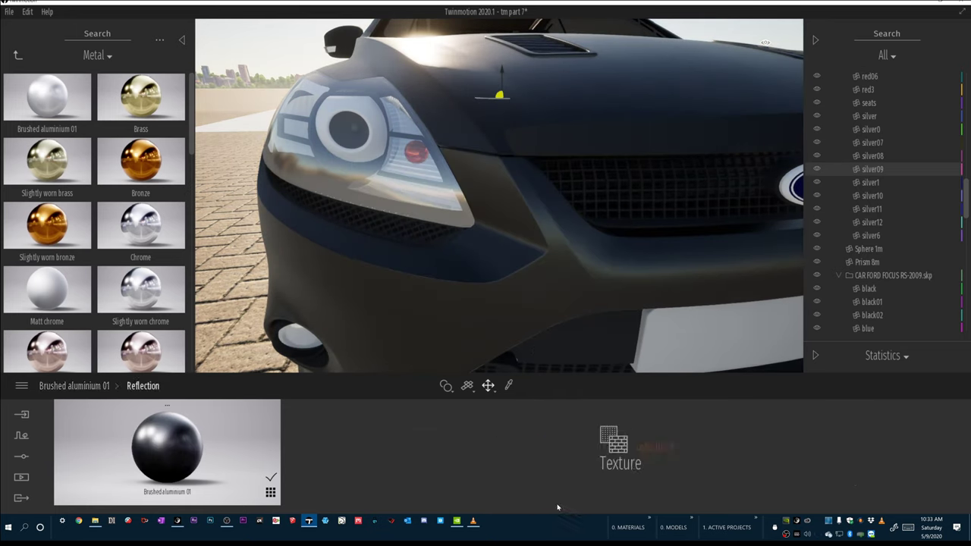
{"action": "right_click", "coordinate": [657, 448]}
{"action": "left_click", "coordinate": [599, 401]}
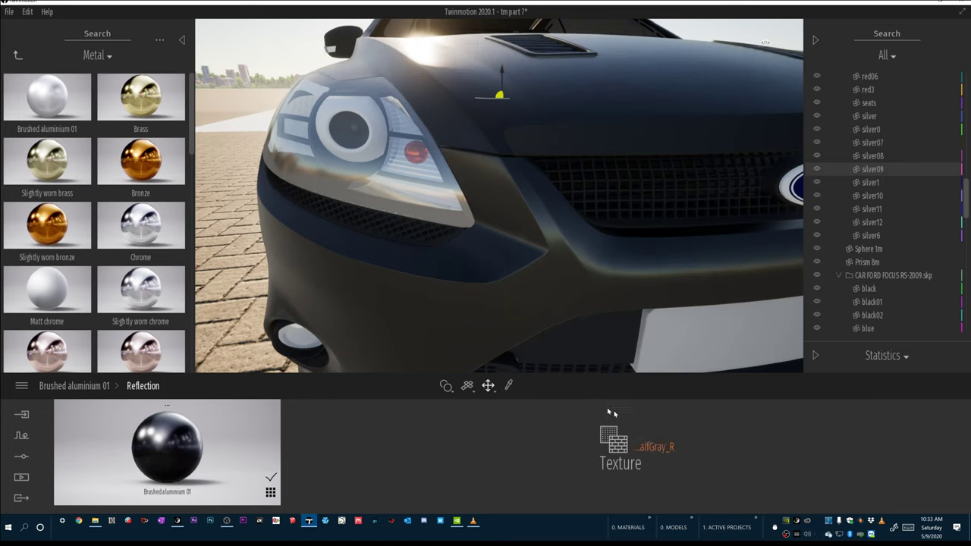
Clear the HalfGray_R reflection texture from the Brushed aluminium 01 body material and open the file browser for a replacement image.
{"action": "right_click", "coordinate": [656, 449]}
{"action": "right_click", "coordinate": [653, 449]}
{"action": "left_click", "coordinate": [614, 407]}
{"action": "right_click", "coordinate": [654, 448]}
{"action": "left_click", "coordinate": [627, 372]}
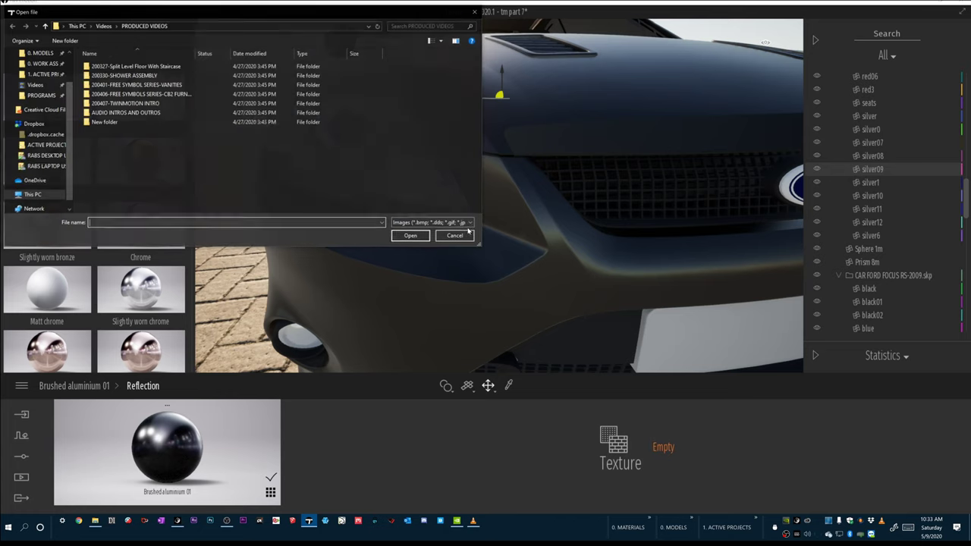
Load color_rainbow_triangles_TT01.jpg from the METAL FLAKE folder under METALS as the body material's reflection texture.
{"action": "scroll", "coordinate": [53, 108], "scroll_direction": "up", "scroll_amount": 2}
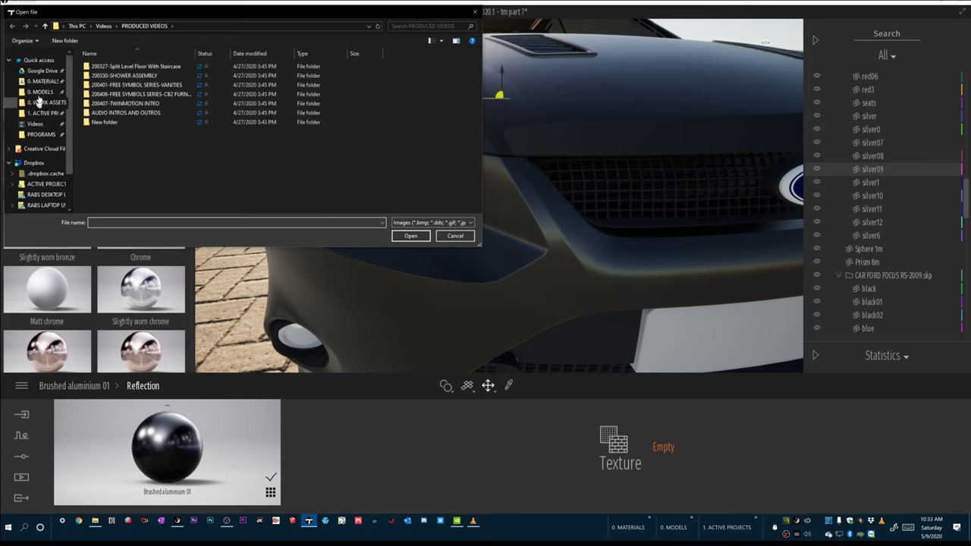
{"action": "left_click", "coordinate": [43, 81]}
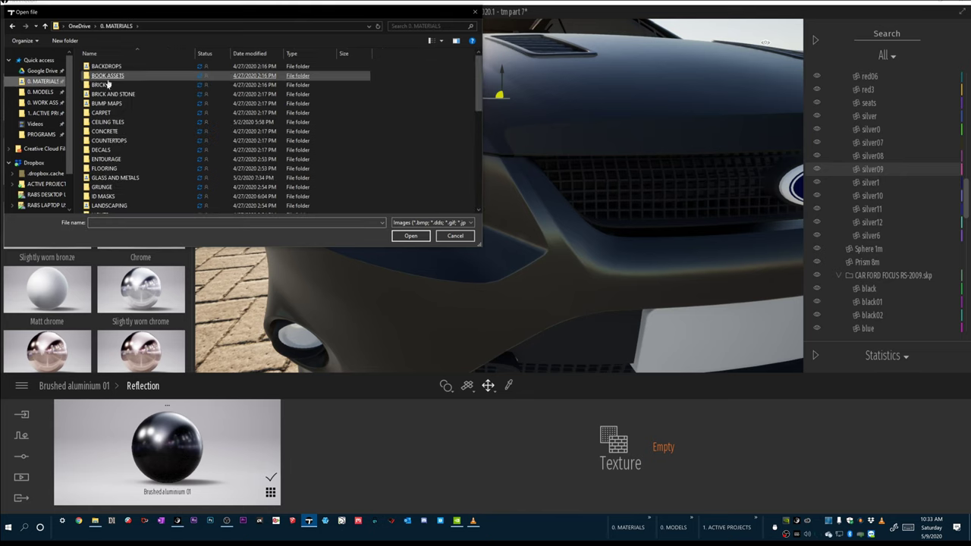
{"action": "scroll", "coordinate": [112, 156], "scroll_direction": "down", "scroll_amount": 3}
{"action": "left_click", "coordinate": [109, 144]}
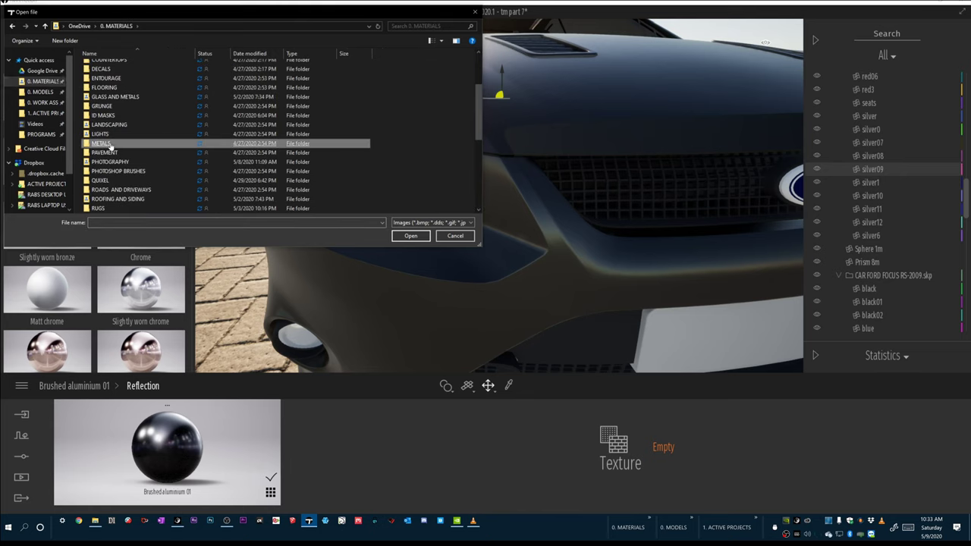
{"action": "double_click", "coordinate": [110, 144]}
{"action": "double_click", "coordinate": [256, 77]}
{"action": "left_click", "coordinate": [253, 79]}
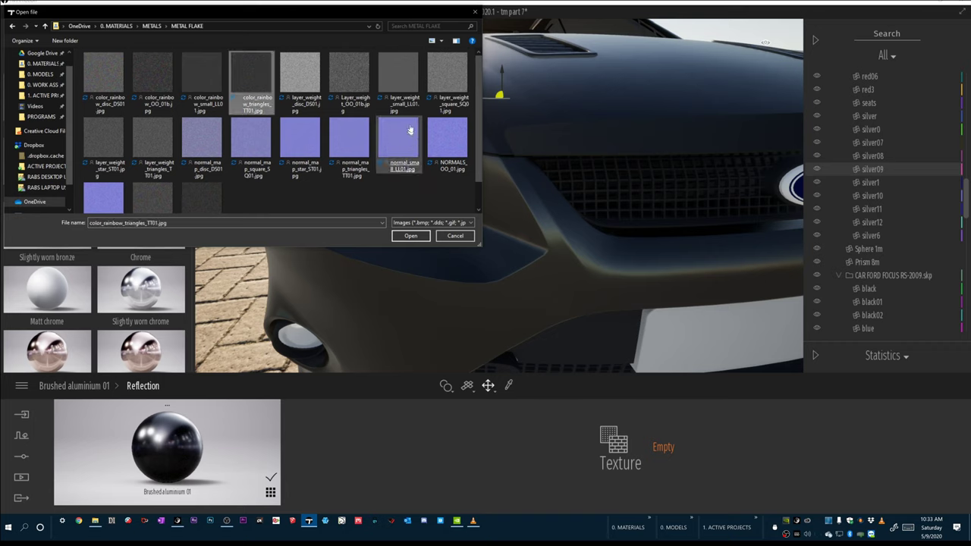
{"action": "double_click", "coordinate": [255, 79]}
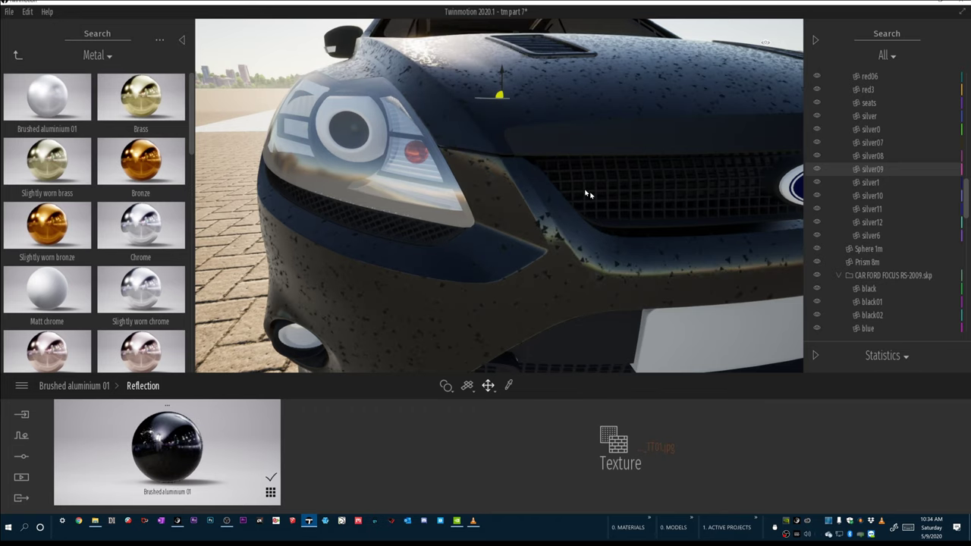
Reduce the body material's scale to 0.10 and save the project.
{"action": "right_click_drag", "start_coordinate": [498, 196], "coordinate": [492, 172]}
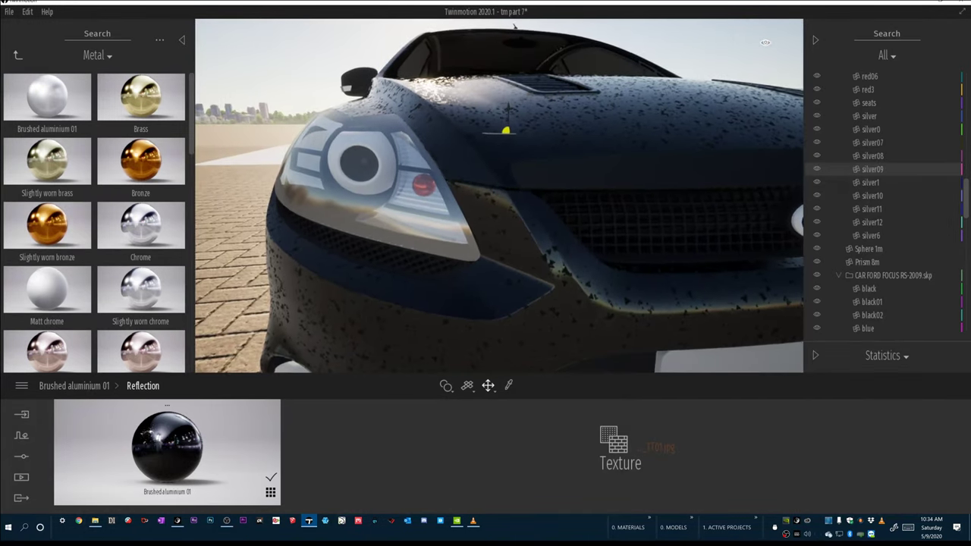
{"action": "left_click", "coordinate": [75, 386]}
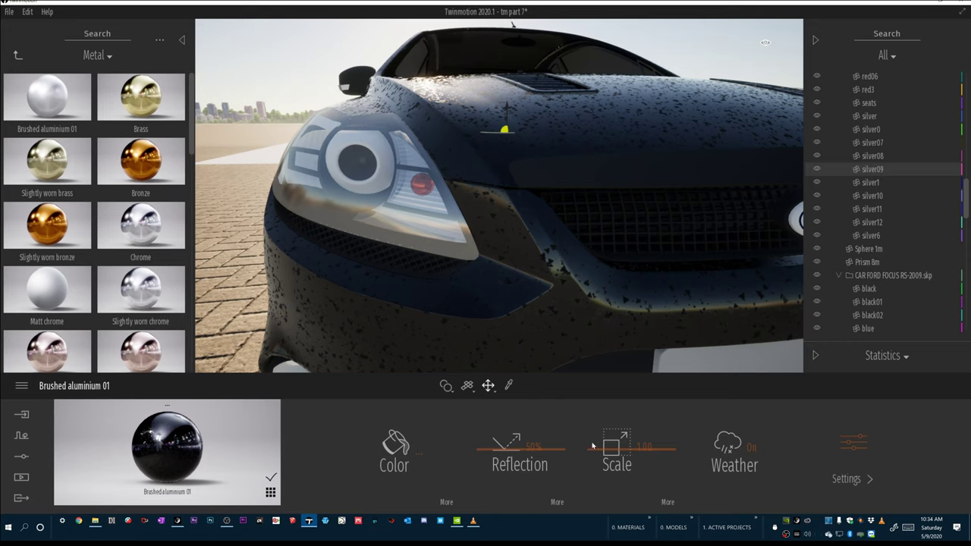
{"action": "left_click_drag", "start_coordinate": [594, 453], "coordinate": [608, 490]}
{"action": "key", "text": "ctrl+s"}
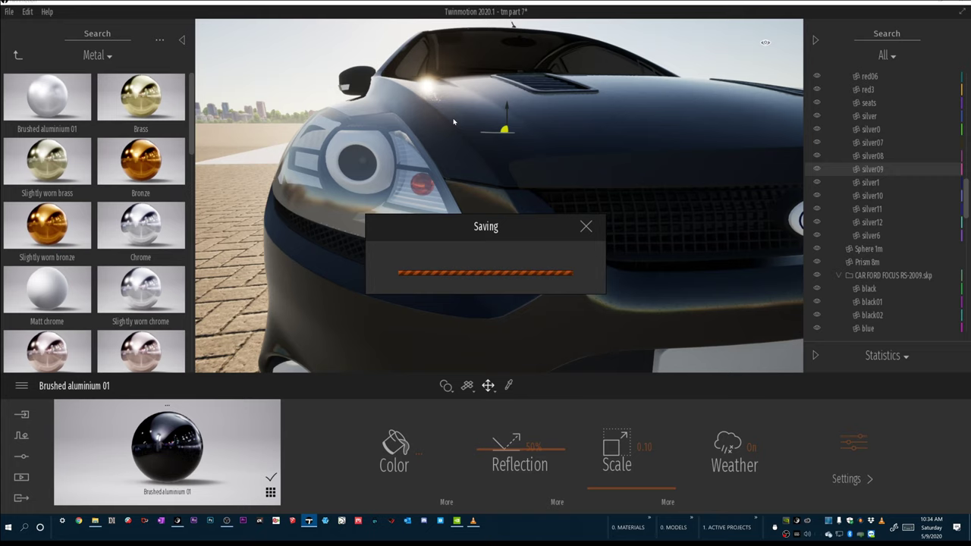
Inspect the flakes on the front fender and set the material's stretch to 1.90 on X and 1.45 on Y.
{"action": "middle_click_drag", "start_coordinate": [454, 121], "coordinate": [430, 175], "text": "shift"}
{"action": "left_click_drag", "start_coordinate": [430, 176], "coordinate": [474, 250]}
{"action": "mouse_move", "coordinate": [488, 166]}
{"action": "middle_mouse_down", "text": "shift"}
{"action": "mouse_move", "coordinate": [427, 154]}
{"action": "mouse_move", "coordinate": [516, 151]}
{"action": "mouse_move", "coordinate": [514, 129]}
{"action": "mouse_move", "coordinate": [507, 122]}
{"action": "mouse_move", "coordinate": [481, 238]}
{"action": "middle_mouse_up", "text": "shift"}
{"action": "scroll", "coordinate": [481, 238], "scroll_direction": "up", "scroll_amount": 2}
{"action": "left_click_drag", "start_coordinate": [481, 239], "coordinate": [622, 380]}
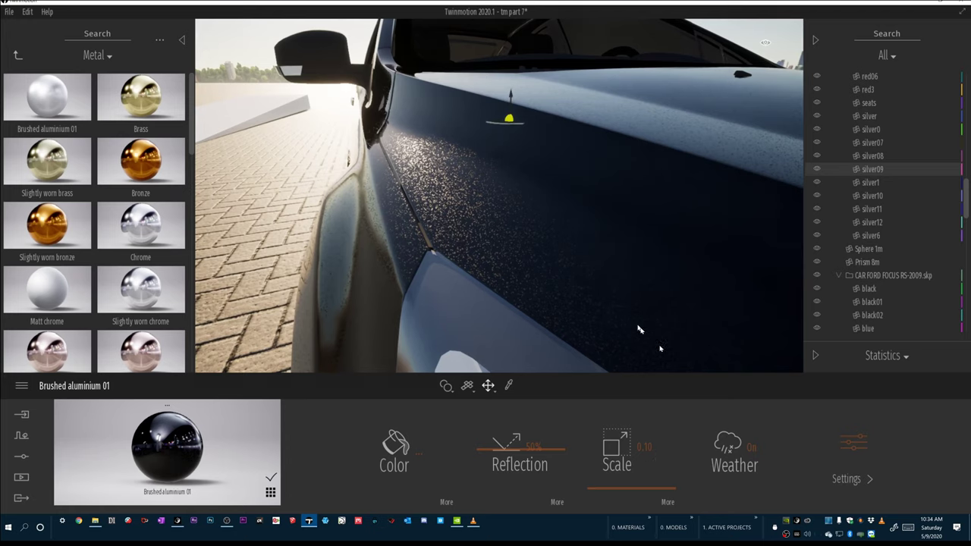
{"action": "left_click", "coordinate": [667, 503]}
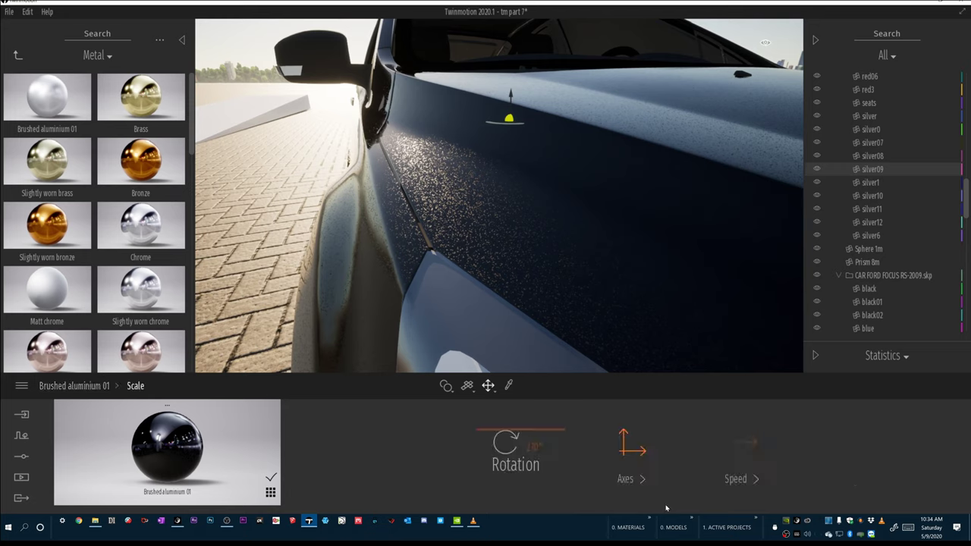
{"action": "left_click", "coordinate": [622, 458]}
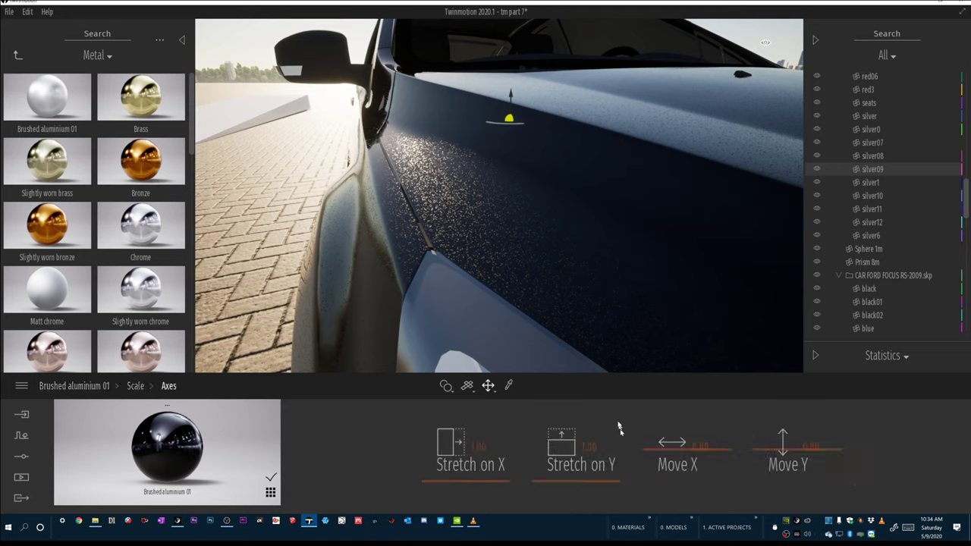
{"action": "left_click_drag", "start_coordinate": [474, 481], "coordinate": [475, 474]}
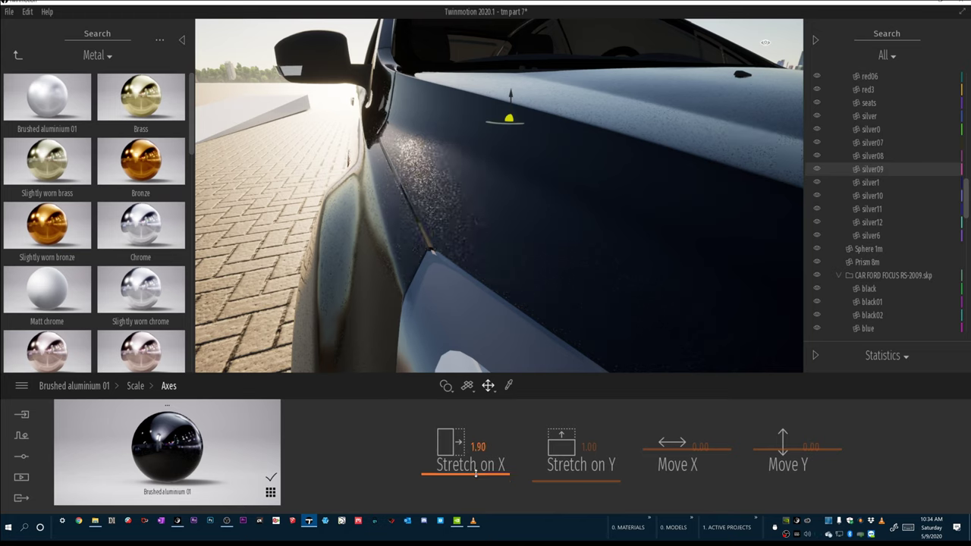
{"action": "left_click_drag", "start_coordinate": [549, 485], "coordinate": [549, 479]}
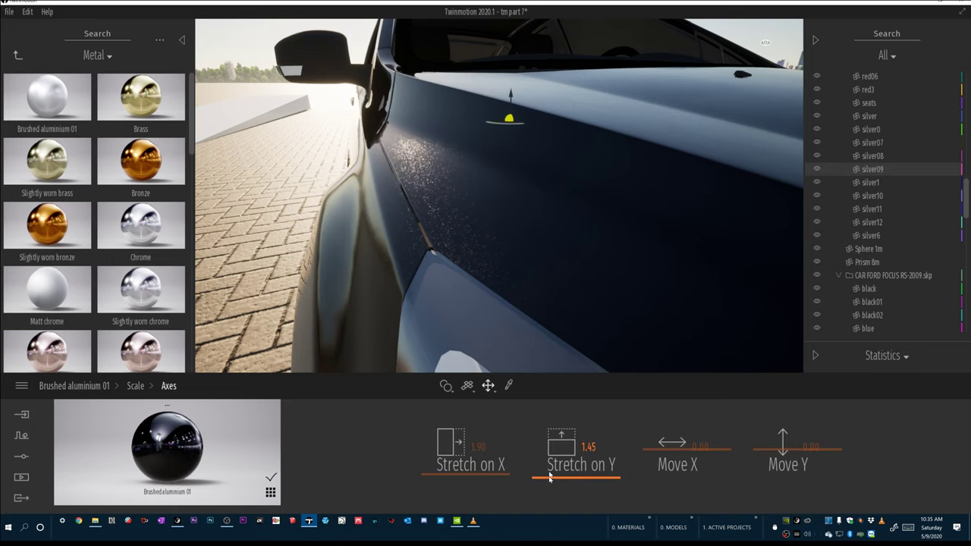
Shift the flake texture to 0.09 on X and examine the fender and hood from several angles.
{"action": "scroll", "coordinate": [496, 255], "scroll_direction": "down", "scroll_amount": 3}
{"action": "middle_click_drag", "start_coordinate": [533, 225], "coordinate": [425, 225], "text": "shift"}
{"action": "middle_click_drag", "start_coordinate": [582, 132], "coordinate": [533, 224], "text": "shift"}
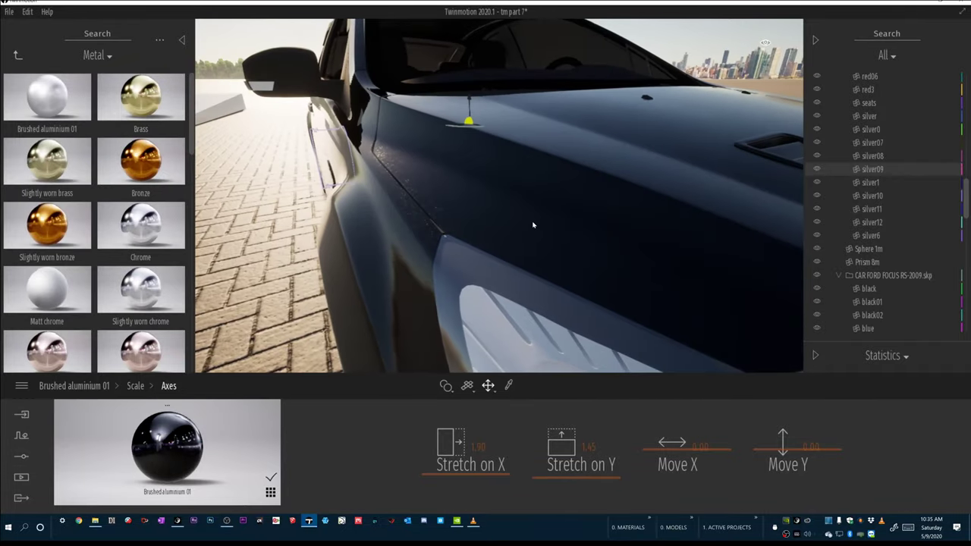
{"action": "key", "text": "a"}
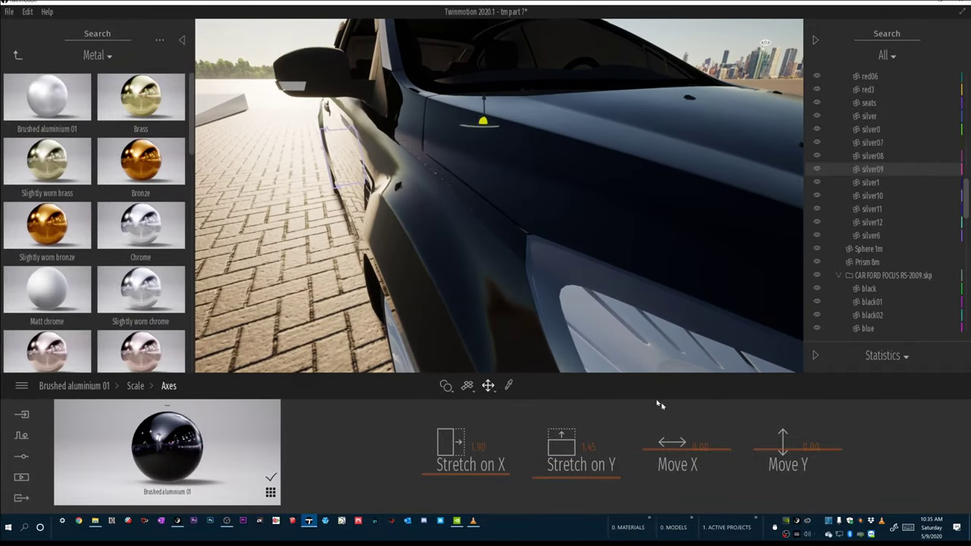
{"action": "middle_click_drag", "start_coordinate": [468, 247], "coordinate": [311, 243]}
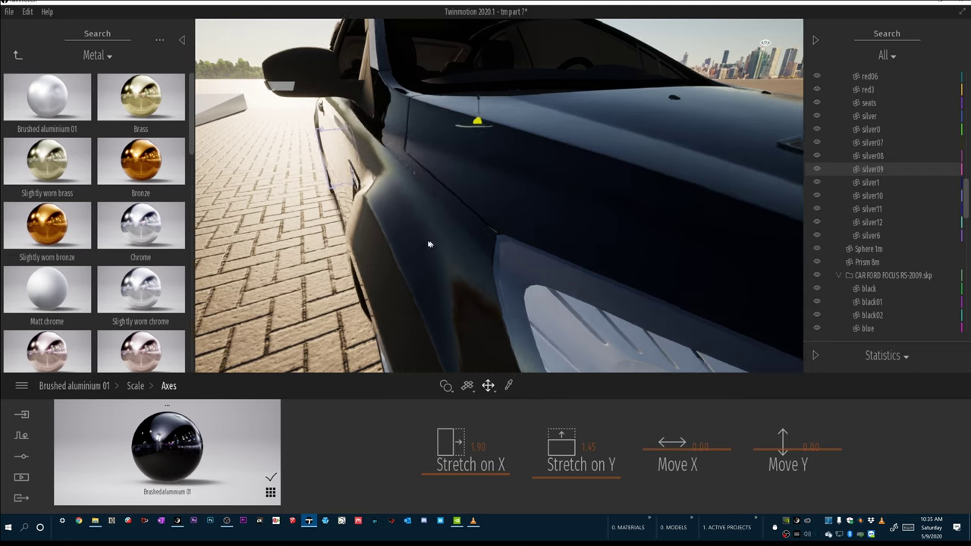
{"action": "key", "text": "Up"}
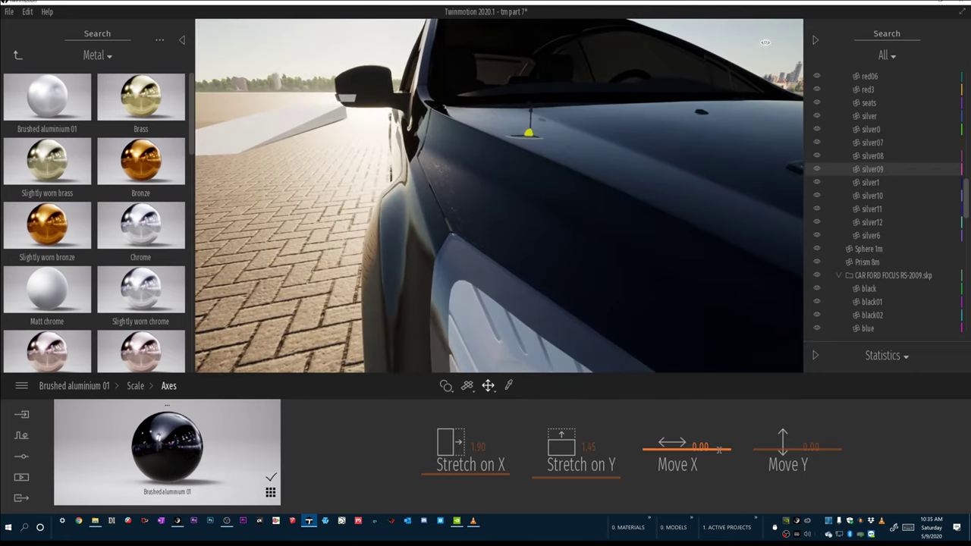
{"action": "left_click_drag", "start_coordinate": [659, 449], "coordinate": [679, 459]}
{"action": "key", "text": "Right"}
{"action": "key", "text": "Right"}
{"action": "key", "text": "Left"}
{"action": "right_click_drag", "start_coordinate": [615, 263], "coordinate": [690, 263]}
{"action": "key", "text": "Left"}
{"action": "right_click_drag", "start_coordinate": [409, 265], "coordinate": [481, 264]}
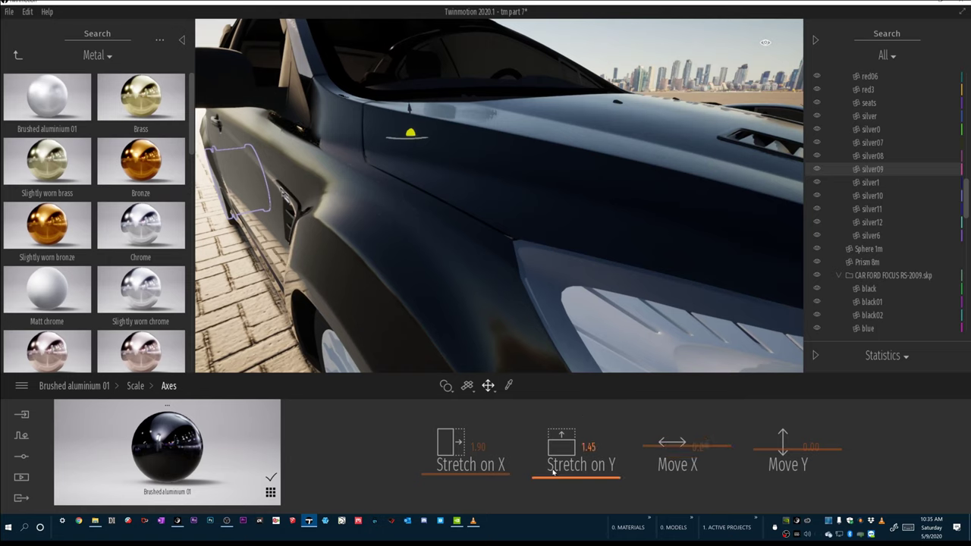
Set the flake texture's stretch to 0.10 on both axes and its offset to -0.15 on X and -0.39 on Y.
{"action": "mouse_move", "coordinate": [548, 473]}
{"action": "left_mouse_down"}
{"action": "mouse_move", "coordinate": [551, 438]}
{"action": "mouse_move", "coordinate": [555, 503]}
{"action": "left_mouse_up"}
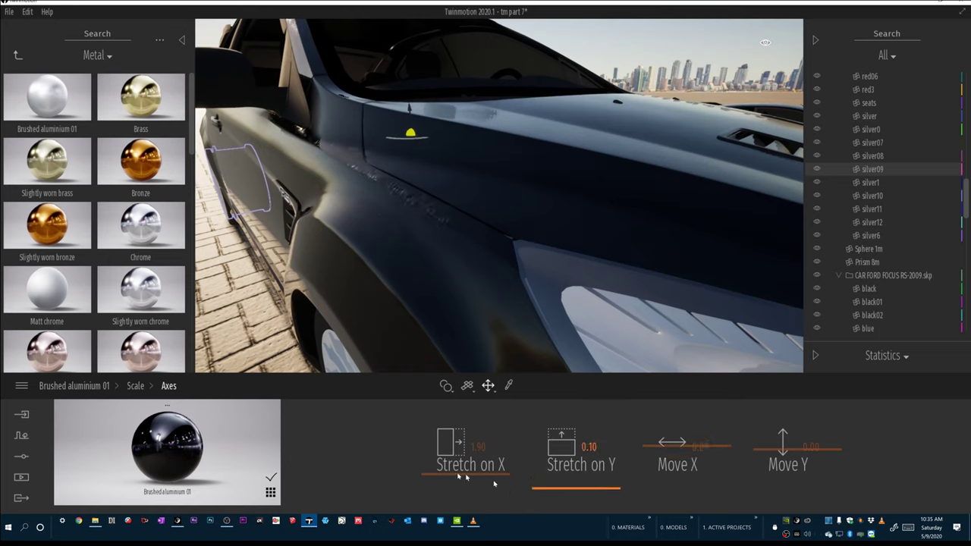
{"action": "left_click", "coordinate": [425, 474]}
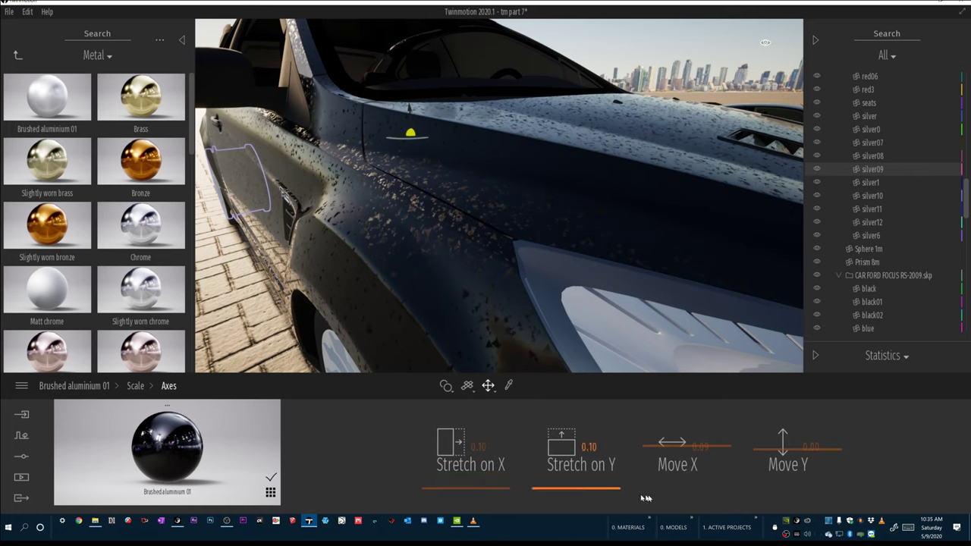
{"action": "mouse_move", "coordinate": [651, 452]}
{"action": "left_mouse_down"}
{"action": "mouse_move", "coordinate": [654, 480]}
{"action": "mouse_move", "coordinate": [657, 447]}
{"action": "mouse_move", "coordinate": [658, 466]}
{"action": "mouse_move", "coordinate": [763, 444]}
{"action": "left_mouse_up"}
{"action": "left_click_drag", "start_coordinate": [763, 462], "coordinate": [769, 466]}
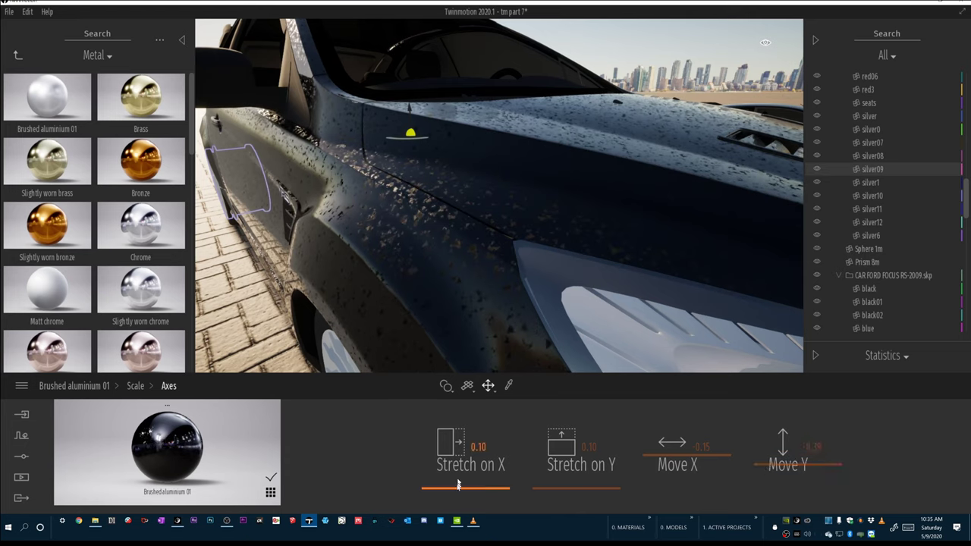
Adjust the flake texture's stretch to 4.32 on X and 1.00 on Y while checking the fender highlight.
{"action": "left_click_drag", "start_coordinate": [461, 481], "coordinate": [592, 489]}
{"action": "left_click_drag", "start_coordinate": [477, 466], "coordinate": [478, 469]}
{"action": "middle_click_drag", "start_coordinate": [476, 315], "coordinate": [501, 308], "text": "shift"}
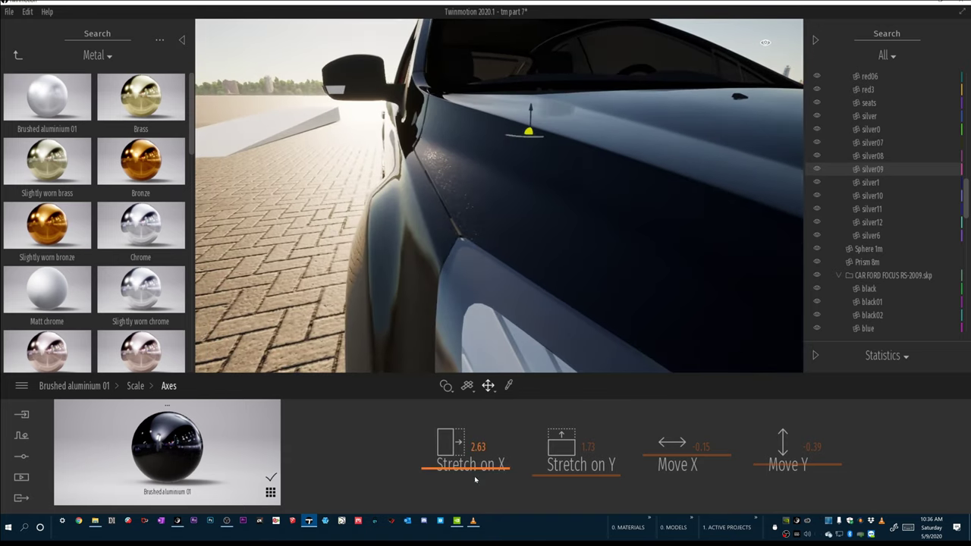
{"action": "left_click_drag", "start_coordinate": [481, 470], "coordinate": [483, 453]}
{"action": "mouse_move", "coordinate": [572, 477]}
{"action": "left_mouse_down"}
{"action": "mouse_move", "coordinate": [561, 460]}
{"action": "mouse_move", "coordinate": [562, 481]}
{"action": "left_mouse_up"}
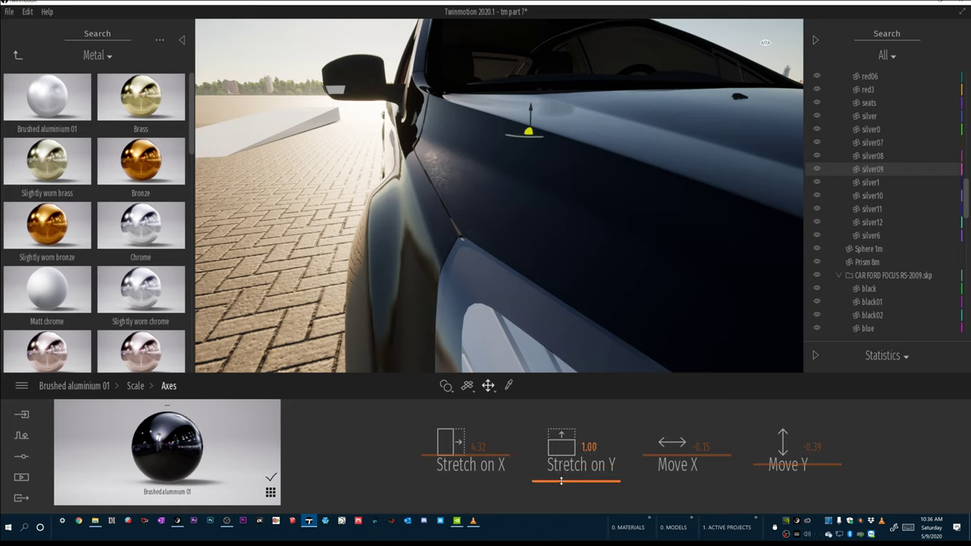
Set the body material's metallicness to 67% and its reflection to 48%.
{"action": "left_click", "coordinate": [136, 387]}
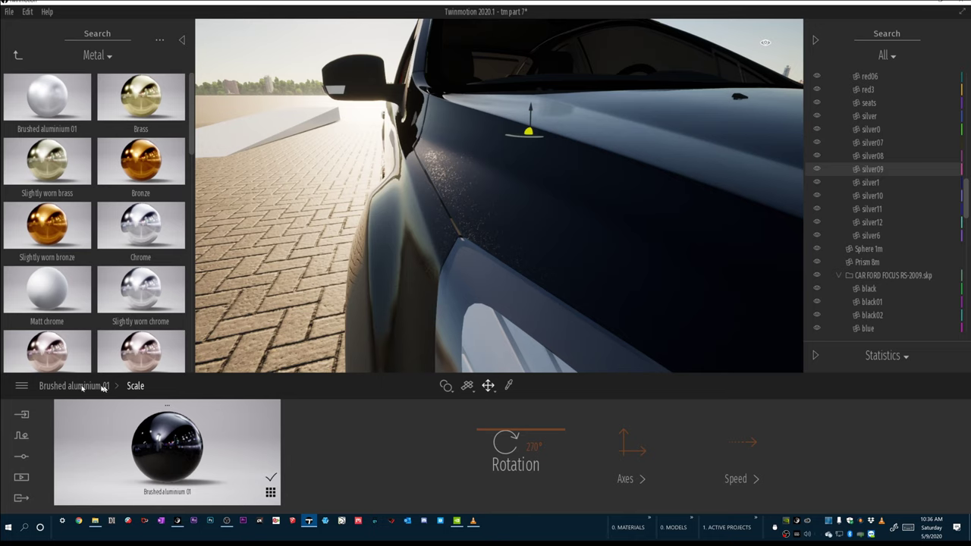
{"action": "left_click", "coordinate": [76, 386]}
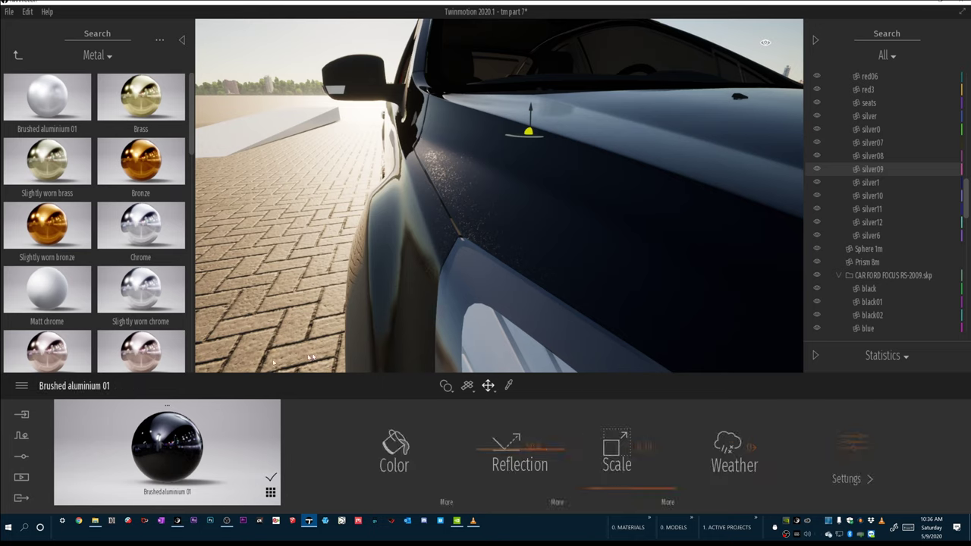
{"action": "left_click", "coordinate": [853, 445]}
{"action": "left_click_drag", "start_coordinate": [615, 414], "coordinate": [620, 435]}
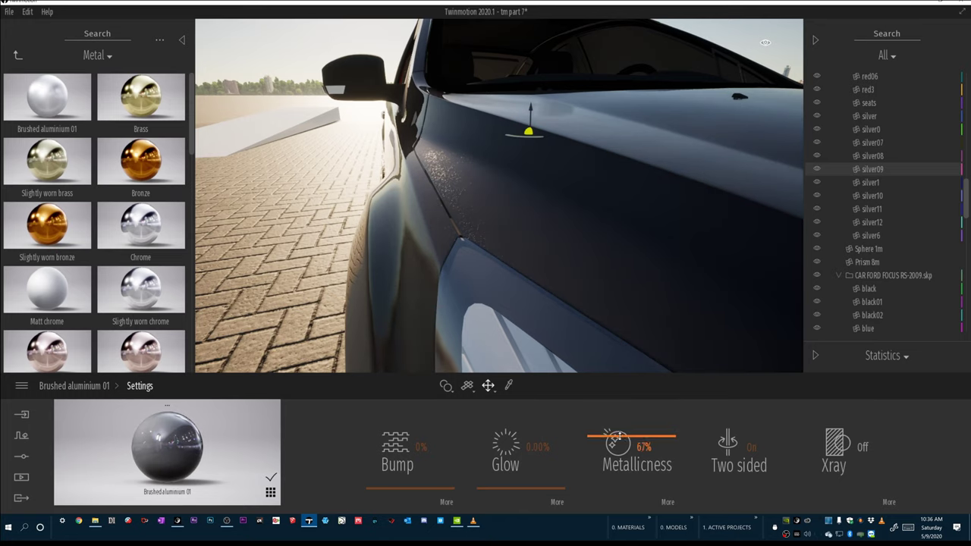
{"action": "left_click", "coordinate": [99, 387]}
{"action": "mouse_move", "coordinate": [489, 453]}
{"action": "left_mouse_down"}
{"action": "mouse_move", "coordinate": [491, 433]}
{"action": "mouse_move", "coordinate": [495, 458]}
{"action": "left_mouse_up"}
View the whole car front, then the saved Image1 and Image2 close-ups to compare the new body finish.
{"action": "middle_click_drag", "start_coordinate": [475, 258], "coordinate": [436, 162], "text": "shift"}
{"action": "left_click", "coordinate": [21, 477]}
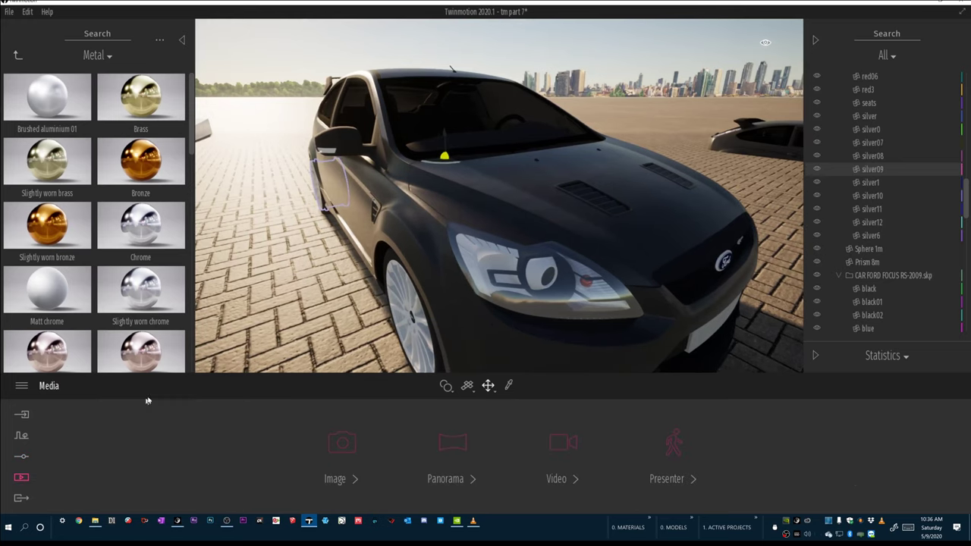
{"action": "left_click", "coordinate": [342, 444]}
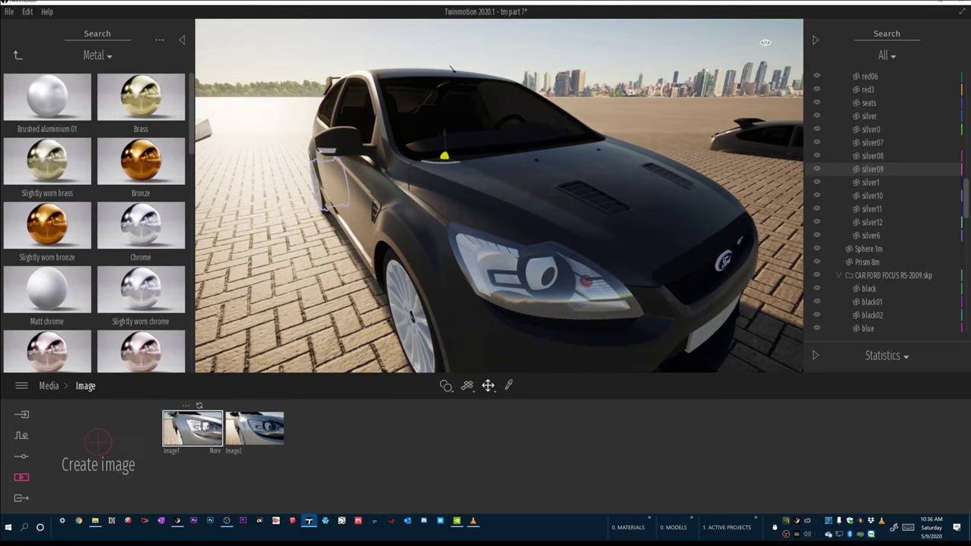
{"action": "left_click", "coordinate": [195, 429]}
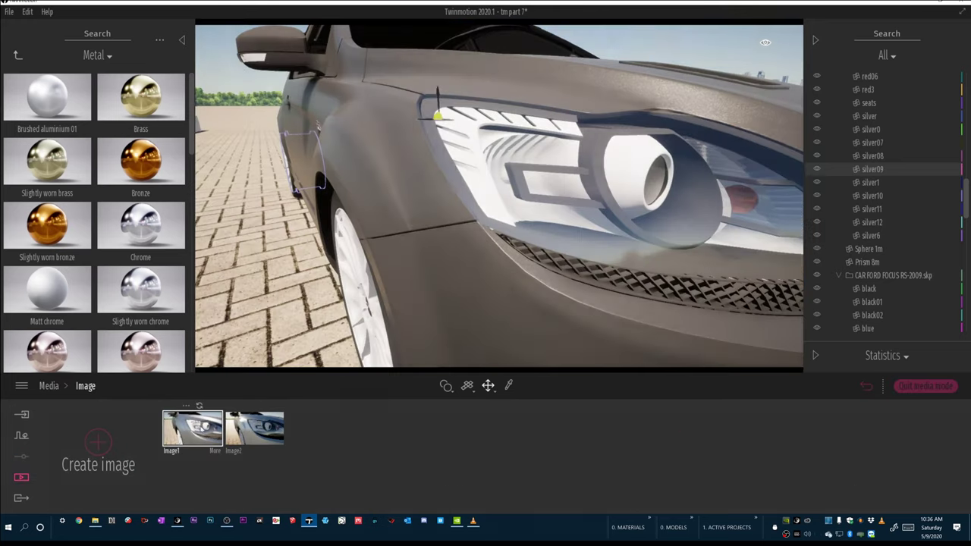
{"action": "left_click", "coordinate": [256, 429]}
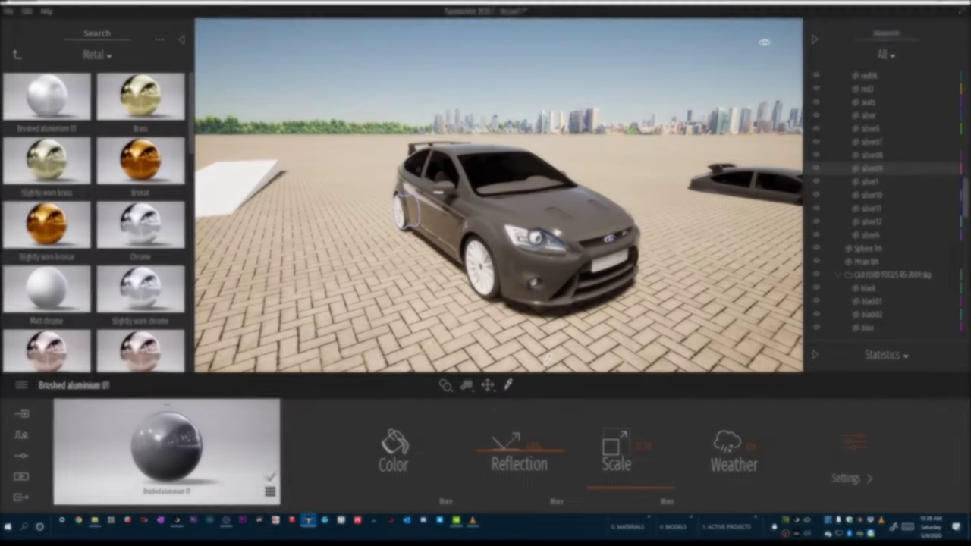
Change the Brushed aluminium 01 body material's color to a bright light blue.
{"action": "left_click", "coordinate": [389, 445]}
{"action": "left_click", "coordinate": [384, 214]}
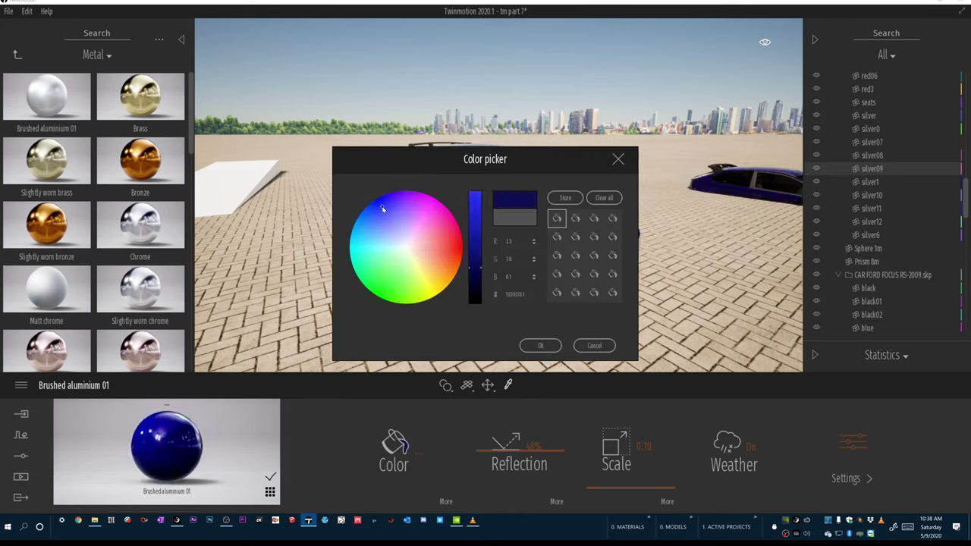
{"action": "left_click_drag", "start_coordinate": [383, 218], "coordinate": [380, 229]}
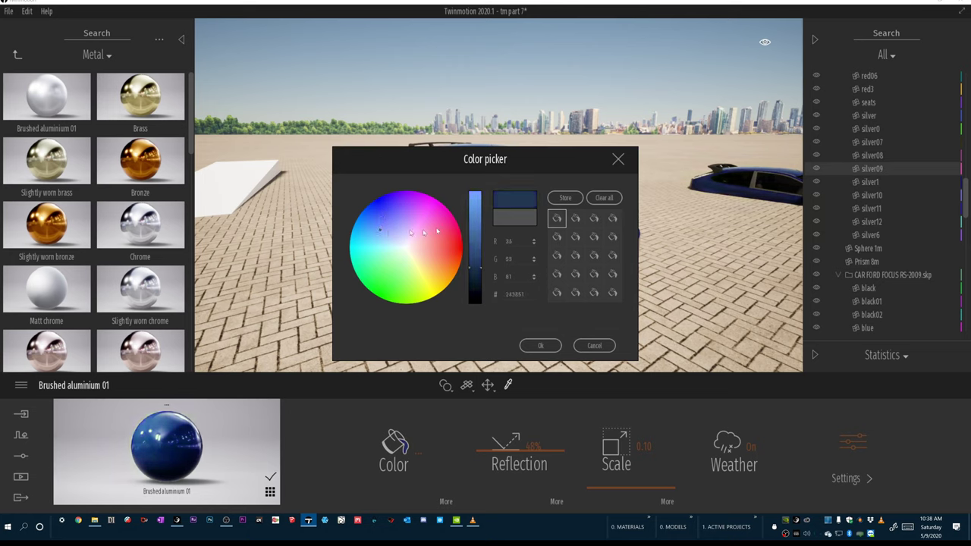
{"action": "left_click", "coordinate": [476, 213]}
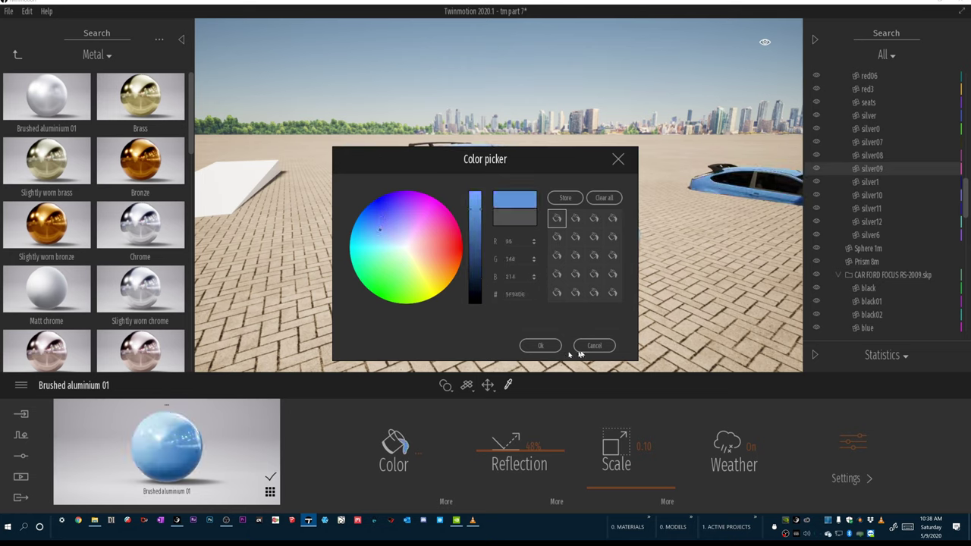
{"action": "left_click", "coordinate": [540, 346]}
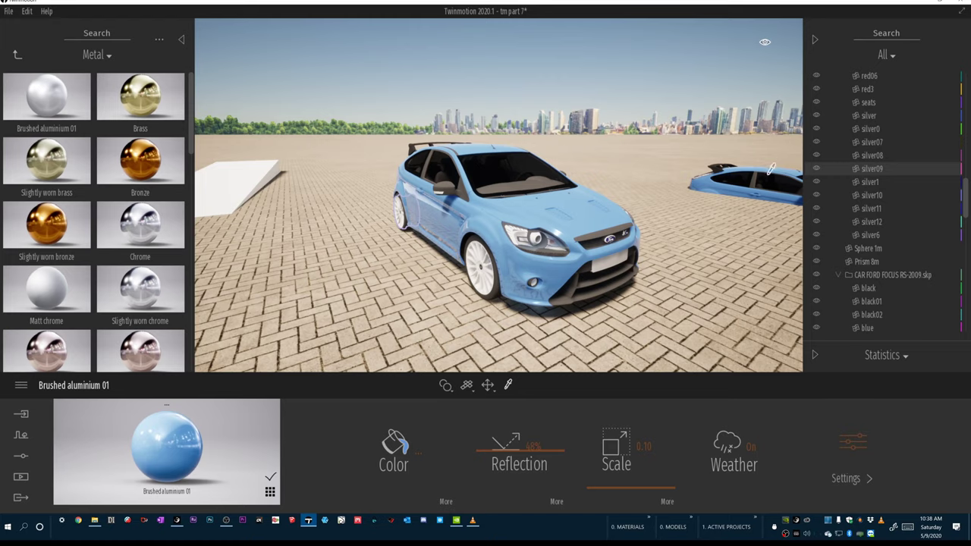
Select the first CAR FORD FOCUS RS-2009.skp container and collapse both car containers in the scene hierarchy.
{"action": "middle_click_drag", "start_coordinate": [510, 256], "coordinate": [493, 253], "text": "shift"}
{"action": "left_click_drag", "start_coordinate": [498, 248], "coordinate": [455, 165]}
{"action": "key", "text": "a"}
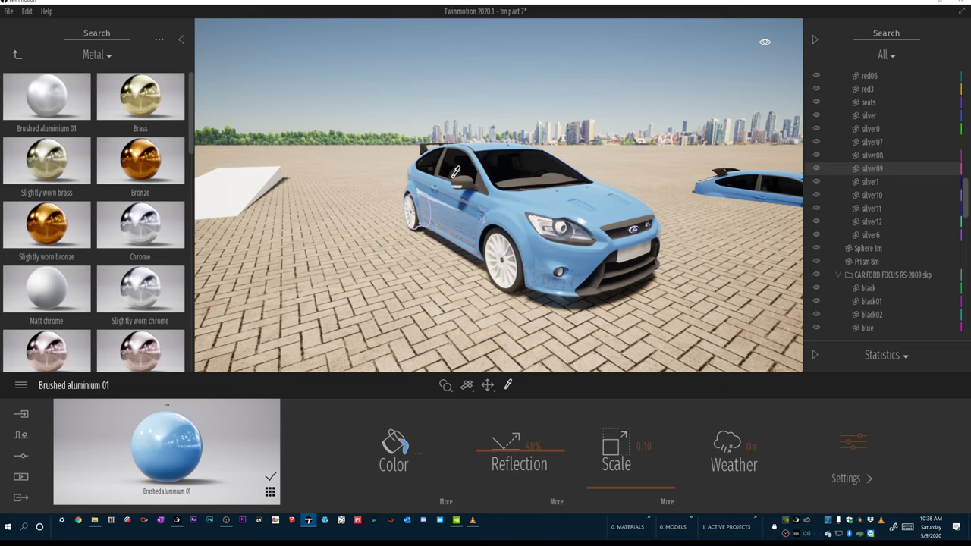
{"action": "left_click_drag", "start_coordinate": [964, 190], "coordinate": [964, 80]}
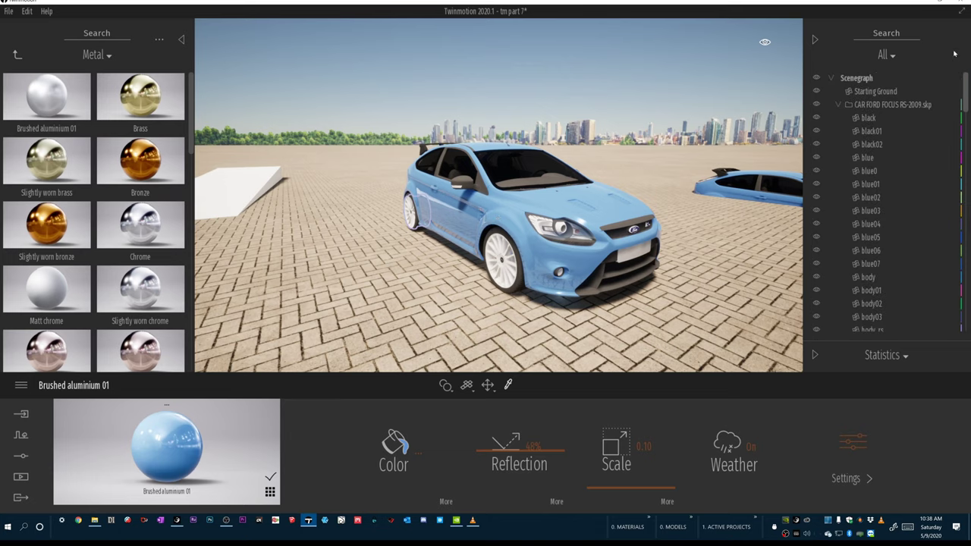
{"action": "left_click", "coordinate": [876, 108]}
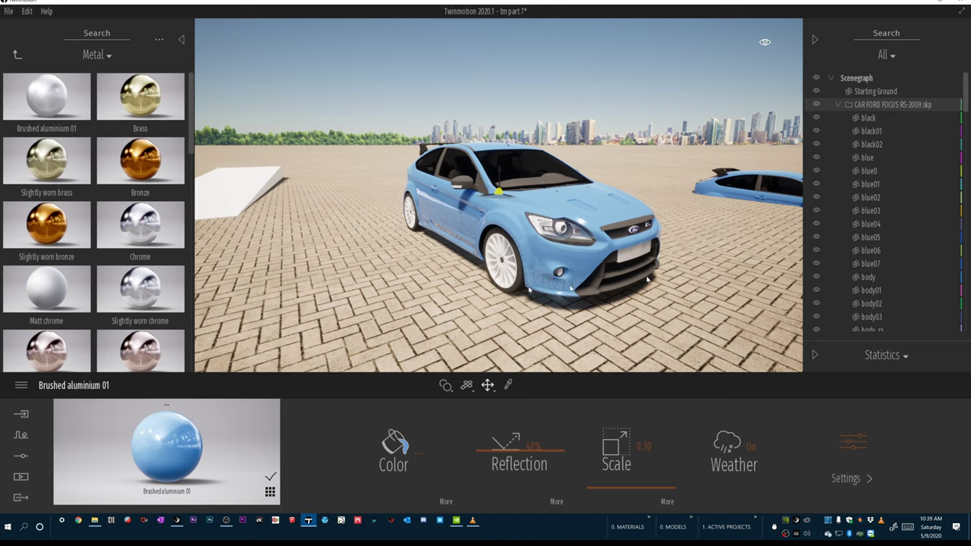
{"action": "left_click", "coordinate": [839, 105]}
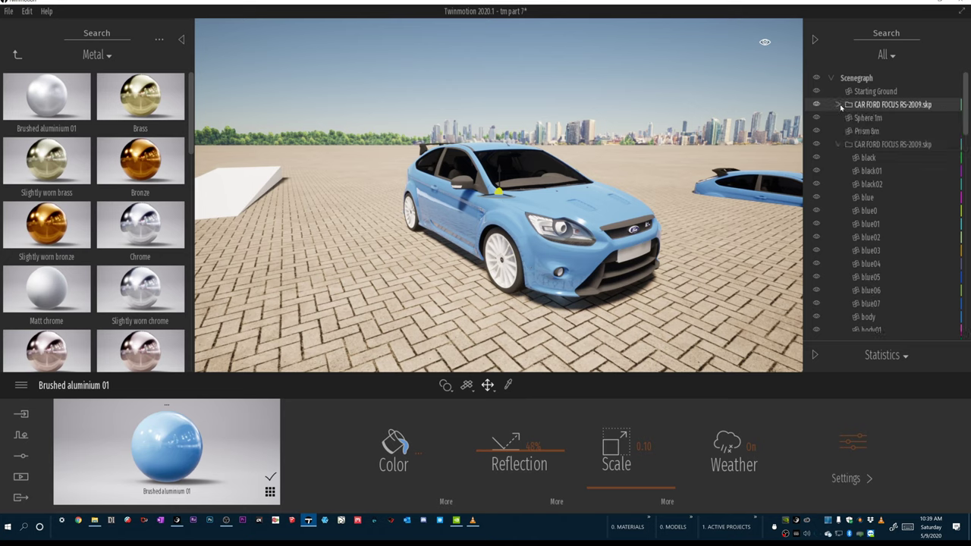
{"action": "left_click", "coordinate": [840, 145]}
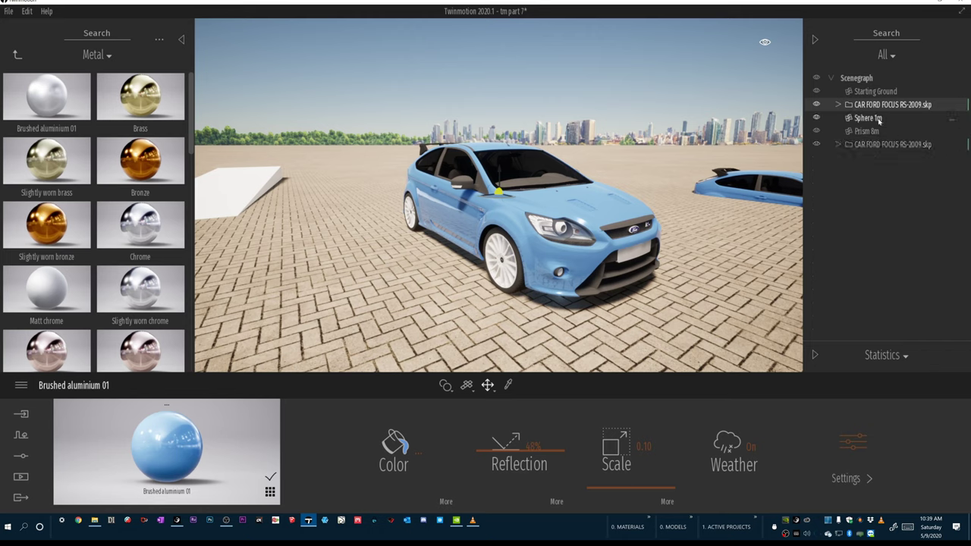
Try moving the Sphere 1m away from the car onto the open paving, and undo the move.
{"action": "left_click", "coordinate": [863, 120]}
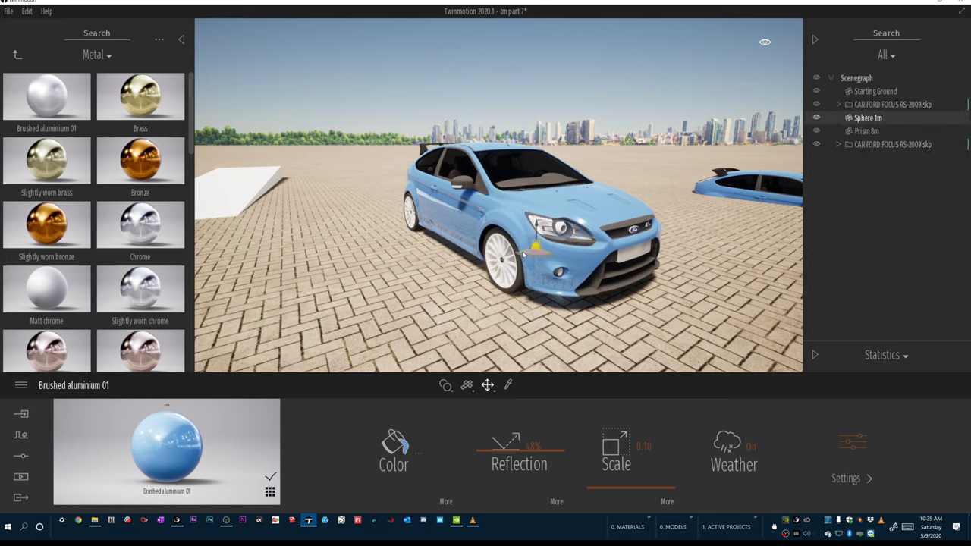
{"action": "left_click_drag", "start_coordinate": [523, 255], "coordinate": [295, 284]}
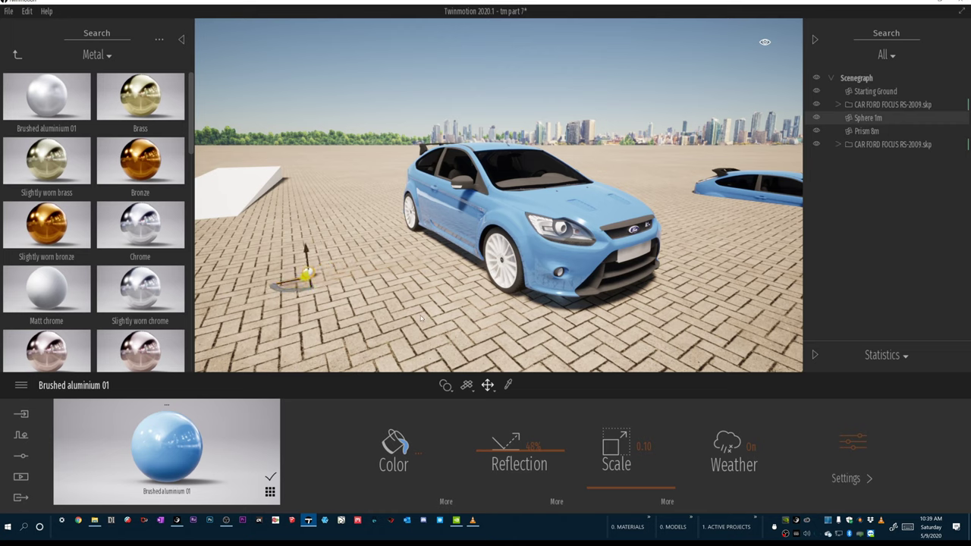
{"action": "key", "text": "ctrl+z"}
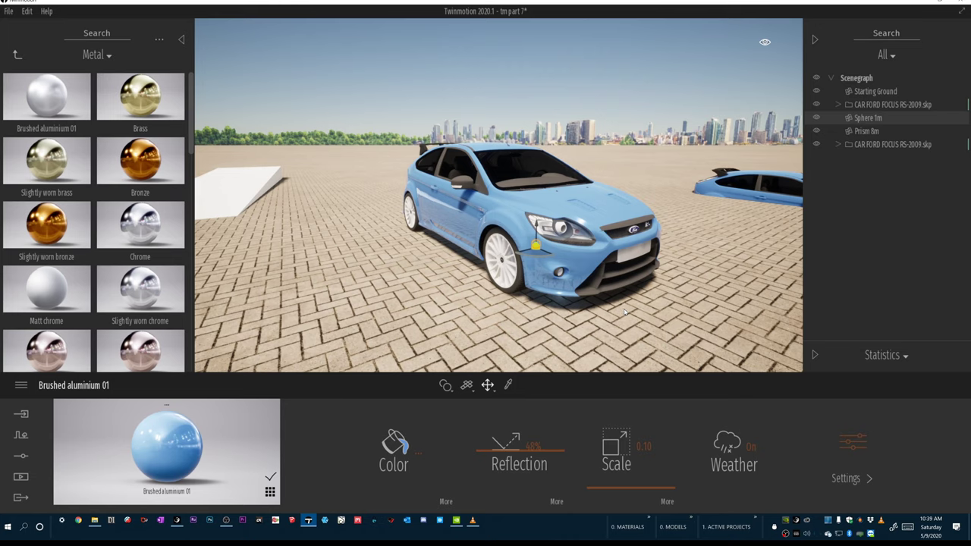
Rename the Sphere 1m object as location node.
{"action": "right_click", "coordinate": [881, 116]}
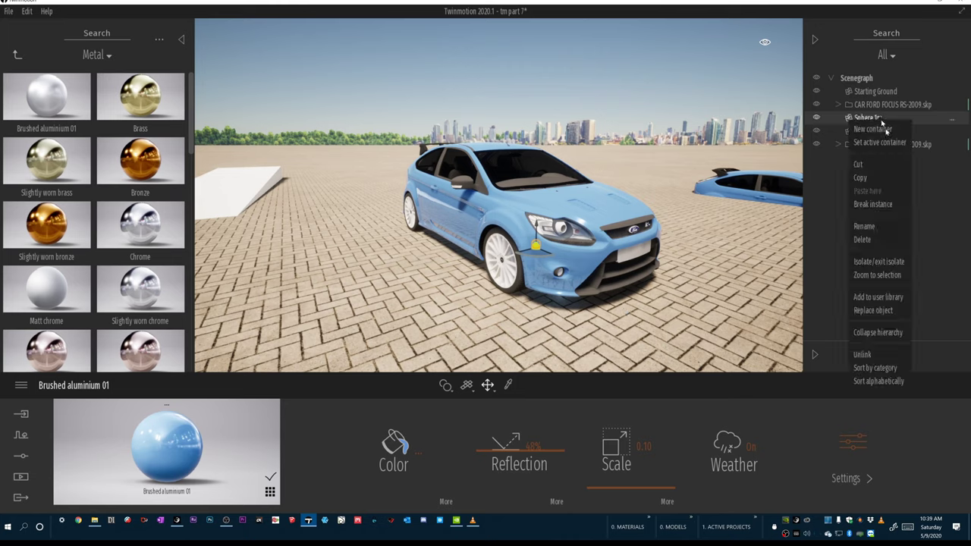
{"action": "left_click", "coordinate": [871, 229]}
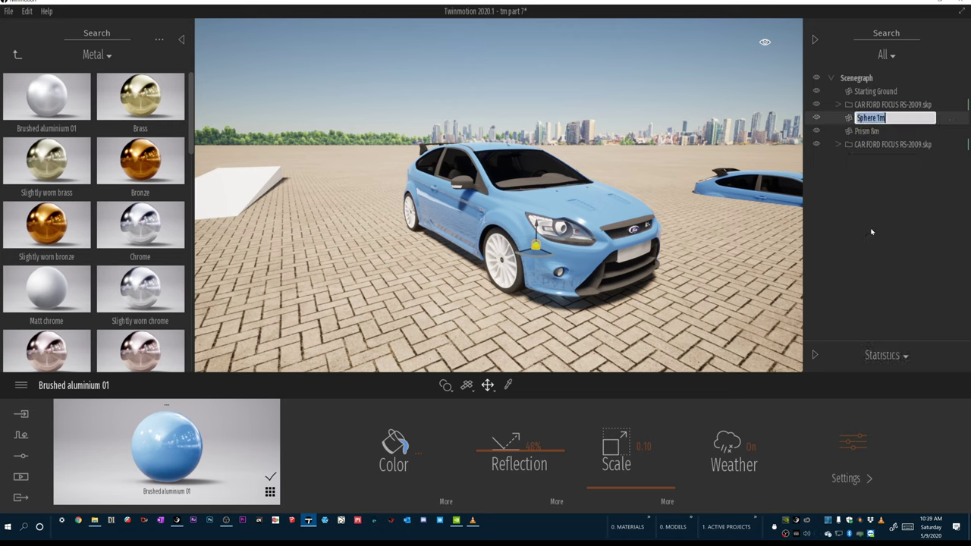
{"action": "type", "text": "location node"}
{"action": "key", "text": "Return"}
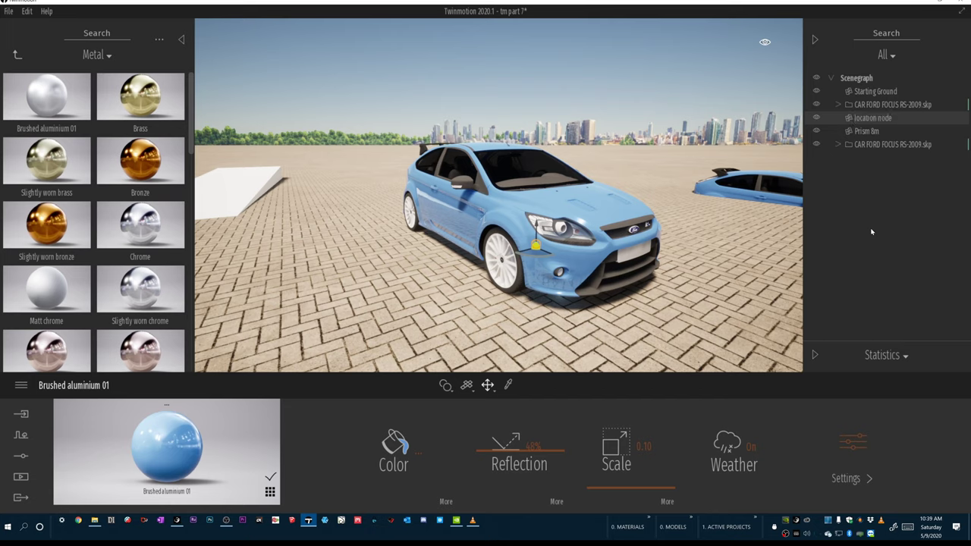
Select the first Ford Focus container together with the location node and shift them slightly across the paving.
{"action": "left_click", "coordinate": [883, 107]}
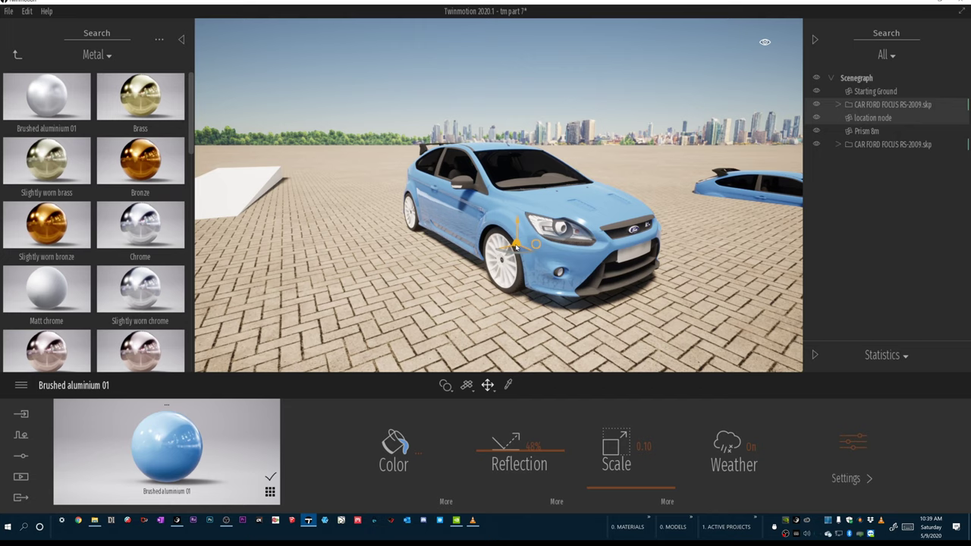
{"action": "mouse_move", "coordinate": [515, 245]}
{"action": "left_mouse_down"}
{"action": "mouse_move", "coordinate": [326, 256]}
{"action": "mouse_move", "coordinate": [559, 299]}
{"action": "mouse_move", "coordinate": [502, 226]}
{"action": "mouse_move", "coordinate": [466, 227]}
{"action": "mouse_move", "coordinate": [531, 238]}
{"action": "mouse_move", "coordinate": [509, 217]}
{"action": "mouse_move", "coordinate": [497, 250]}
{"action": "left_mouse_up"}
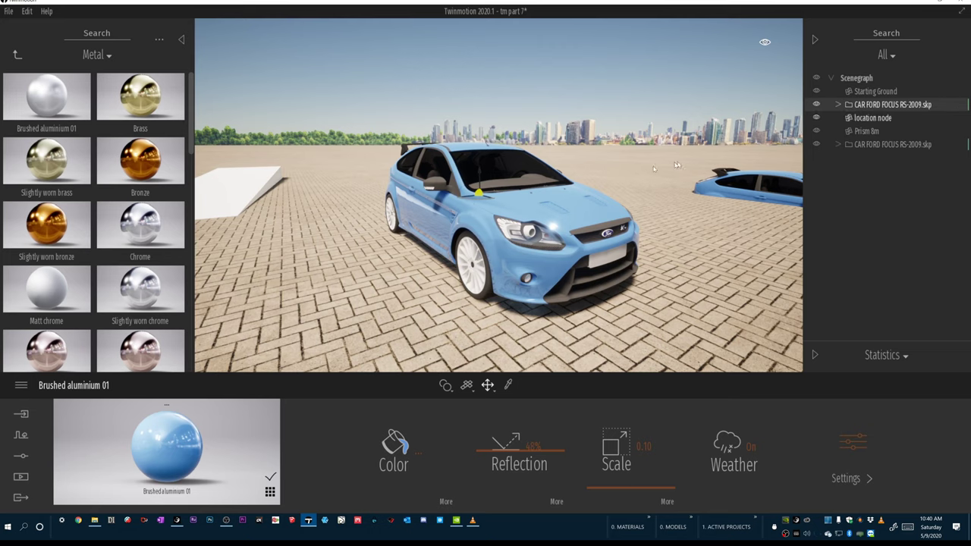
{"action": "left_click_drag", "start_coordinate": [489, 196], "coordinate": [493, 235]}
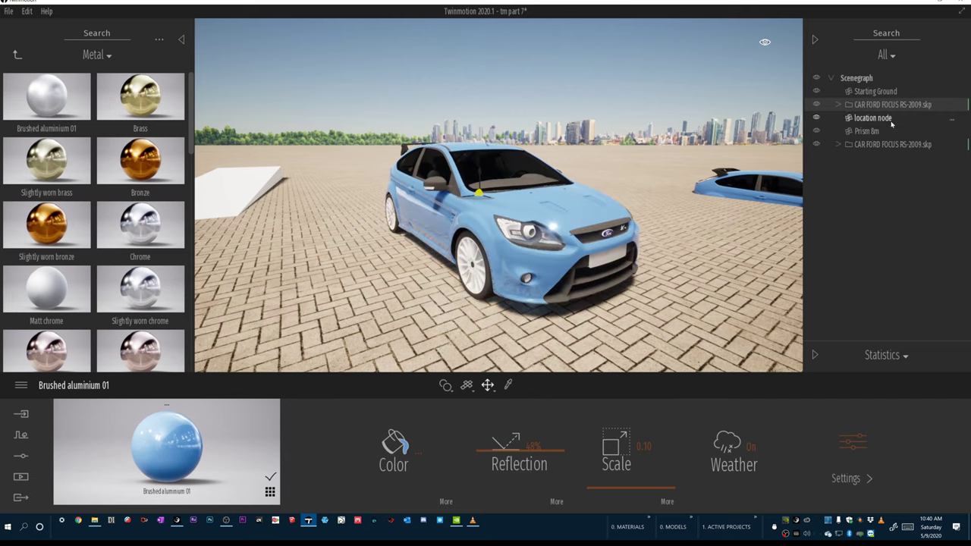
{"action": "left_click", "coordinate": [887, 120]}
{"action": "mouse_move", "coordinate": [510, 241]}
{"action": "left_mouse_down"}
{"action": "mouse_move", "coordinate": [222, 191]}
{"action": "mouse_move", "coordinate": [228, 182]}
{"action": "mouse_move", "coordinate": [629, 185]}
{"action": "mouse_move", "coordinate": [749, 169]}
{"action": "mouse_move", "coordinate": [766, 182]}
{"action": "mouse_move", "coordinate": [577, 228]}
{"action": "mouse_move", "coordinate": [395, 228]}
{"action": "mouse_move", "coordinate": [552, 209]}
{"action": "mouse_move", "coordinate": [425, 216]}
{"action": "mouse_move", "coordinate": [463, 254]}
{"action": "mouse_move", "coordinate": [497, 247]}
{"action": "left_mouse_up"}
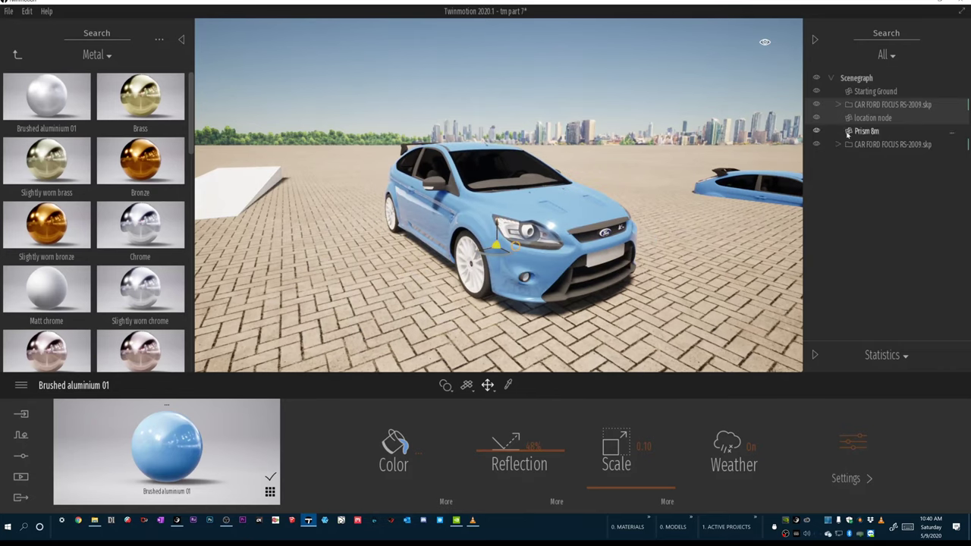
Create a new container under the Scenegraph root.
{"action": "left_click", "coordinate": [856, 78]}
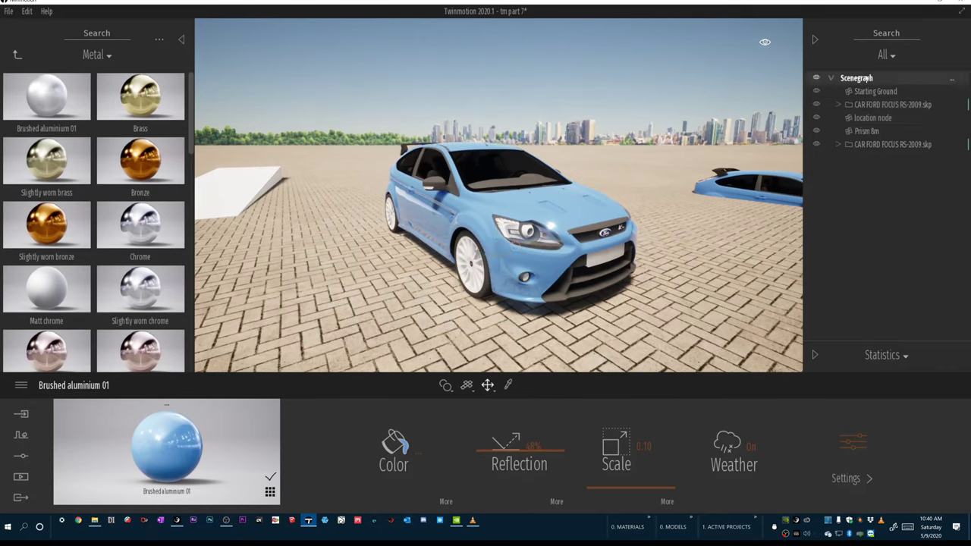
{"action": "right_click", "coordinate": [857, 78]}
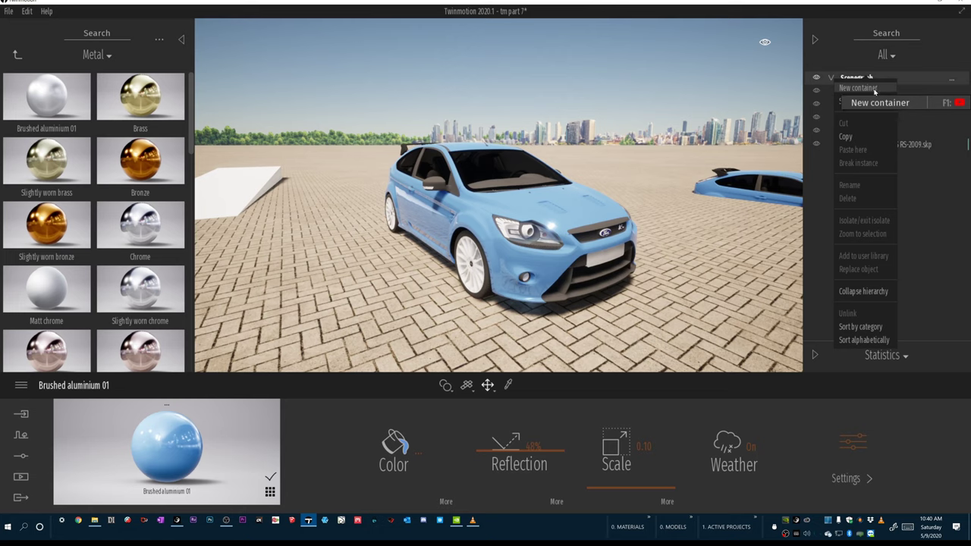
{"action": "left_click", "coordinate": [876, 91]}
{"action": "left_click", "coordinate": [872, 179]}
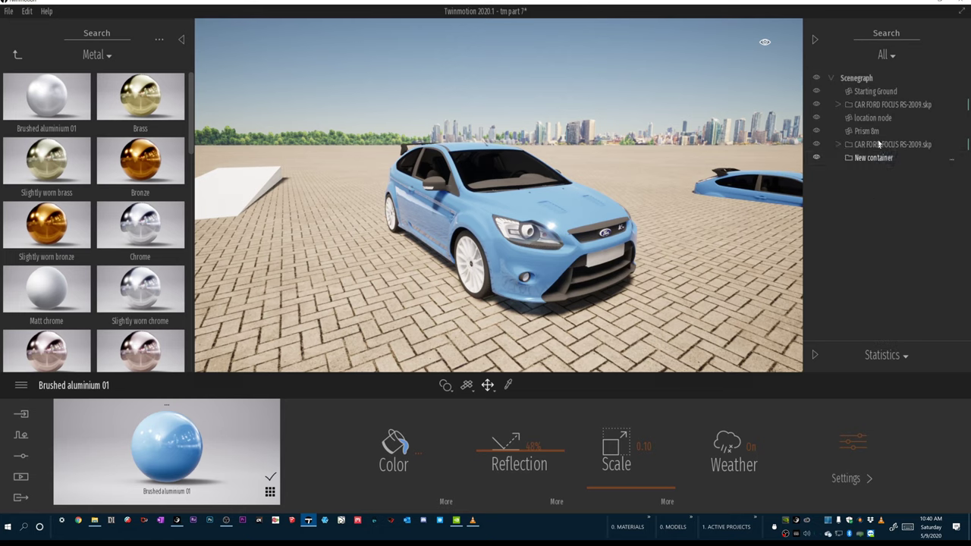
Put the first Ford Focus container and the location node into the new container and move that container closer to the camera.
{"action": "left_click", "coordinate": [880, 106]}
{"action": "left_click_drag", "start_coordinate": [880, 105], "coordinate": [882, 158]}
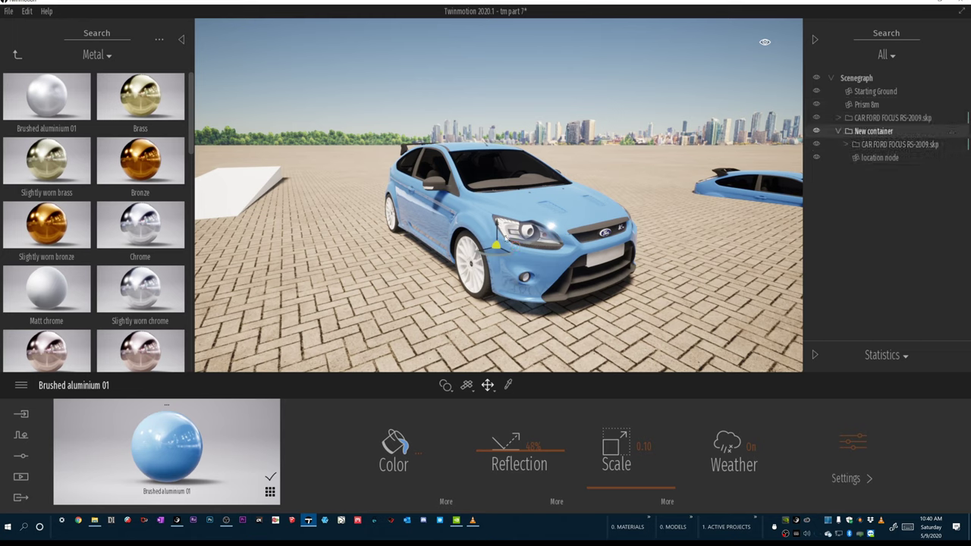
{"action": "left_click_drag", "start_coordinate": [496, 246], "coordinate": [434, 228]}
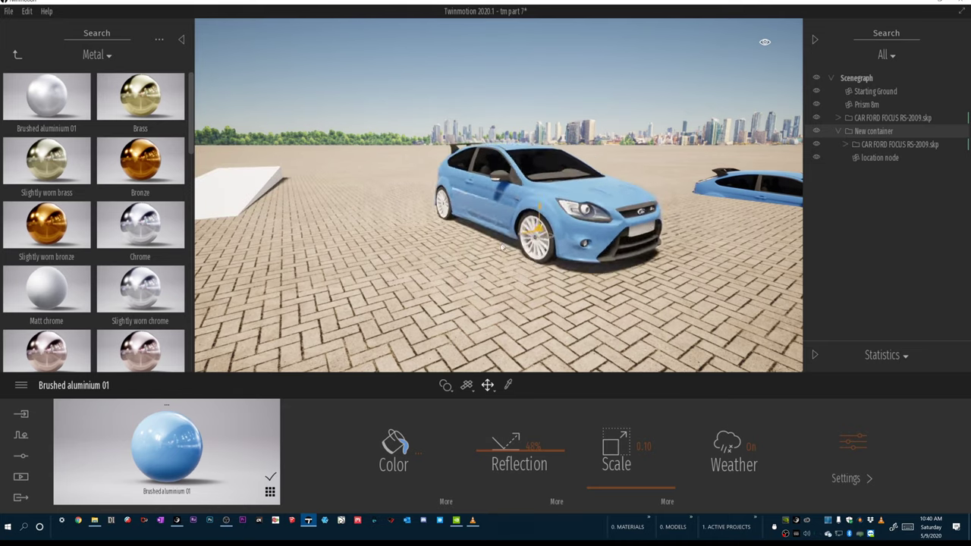
{"action": "left_click_drag", "start_coordinate": [498, 221], "coordinate": [504, 261]}
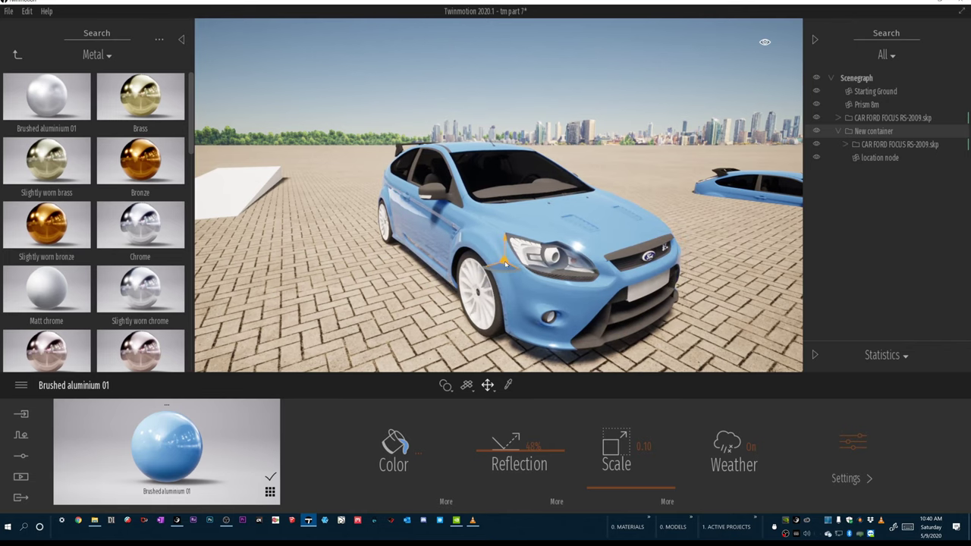
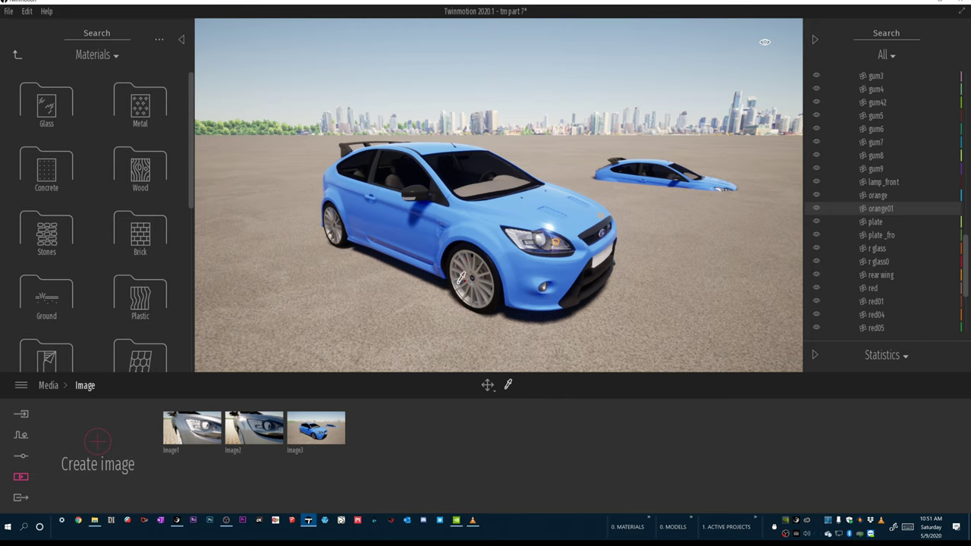
Start a geometry import and choose CAR FORD FOCUS RS-2009.skp from the VEHICLES folder as its file.
{"action": "left_click", "coordinate": [8, 11]}
{"action": "left_click", "coordinate": [18, 135]}
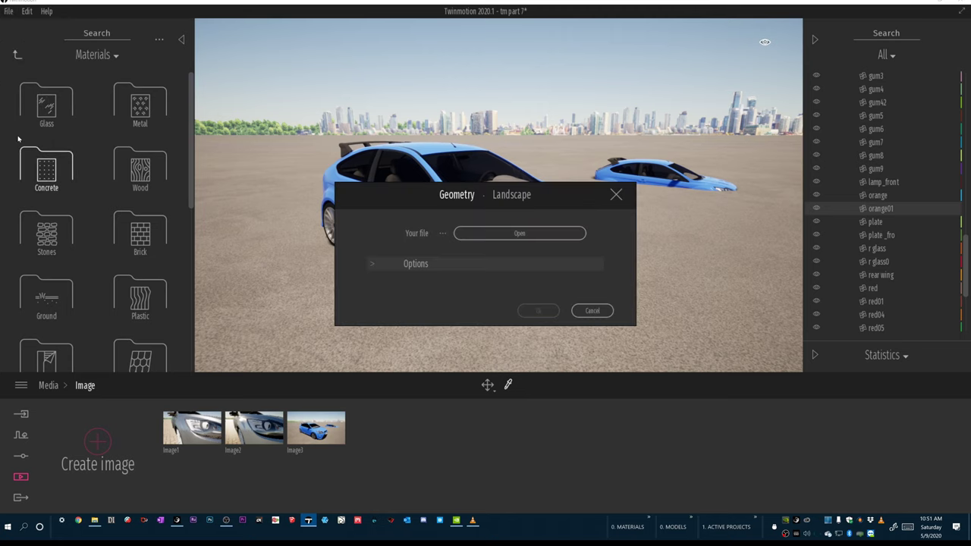
{"action": "left_click", "coordinate": [520, 234]}
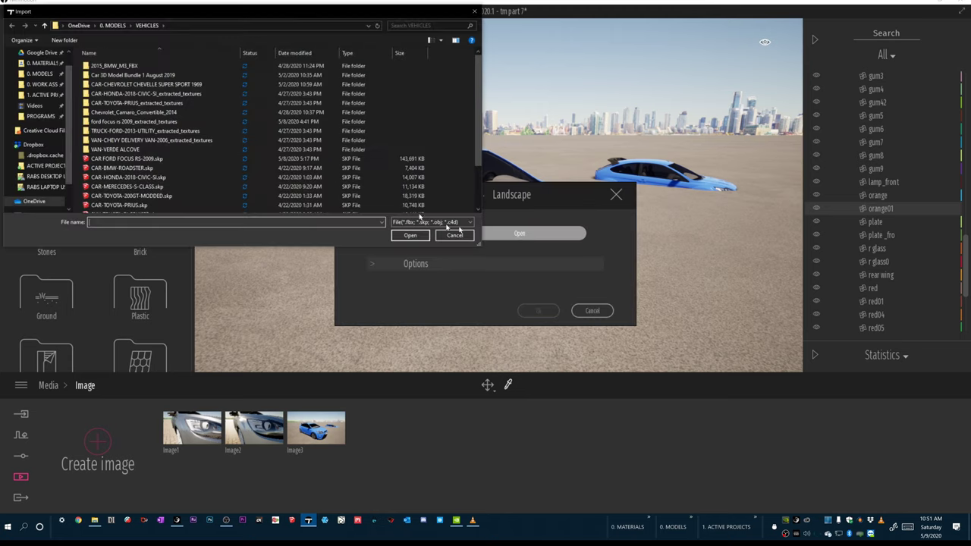
{"action": "left_click", "coordinate": [125, 160]}
{"action": "left_click", "coordinate": [410, 235]}
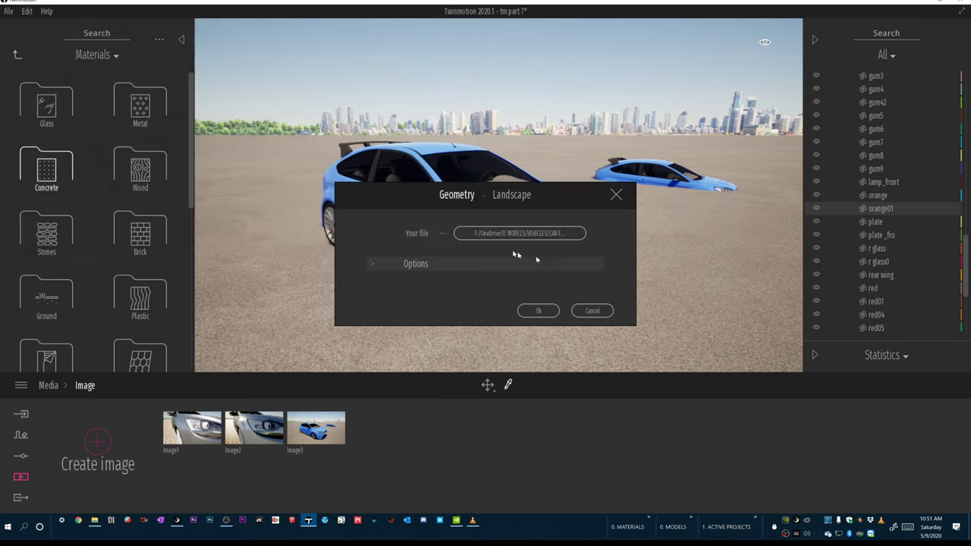
Import the car model with the Collapse all option, using the scene material for all material conflicts.
{"action": "left_click", "coordinate": [520, 263]}
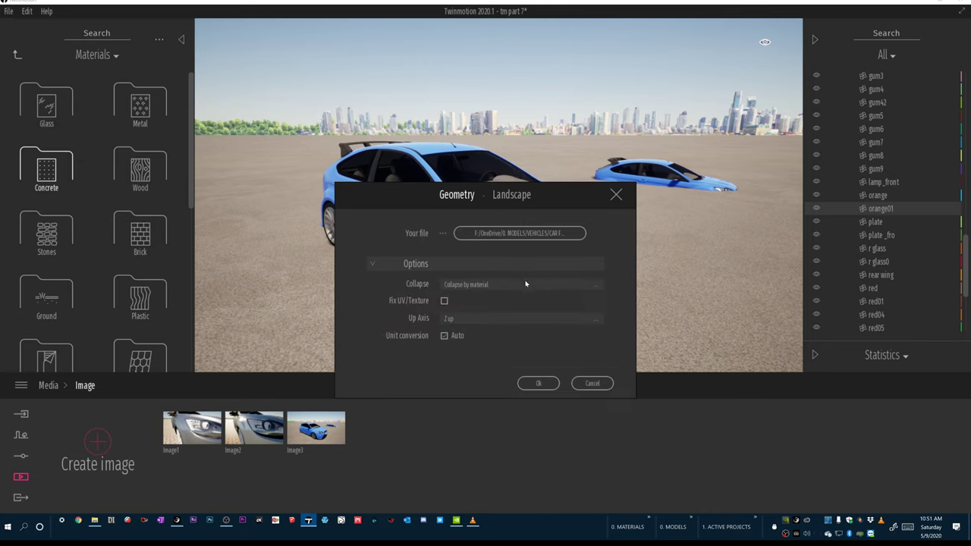
{"action": "left_click", "coordinate": [525, 283]}
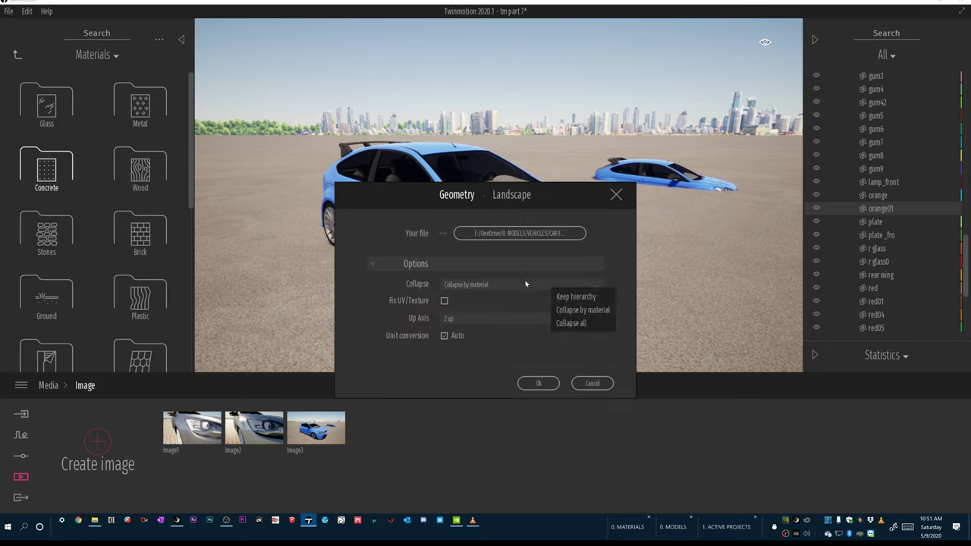
{"action": "left_click", "coordinate": [573, 324]}
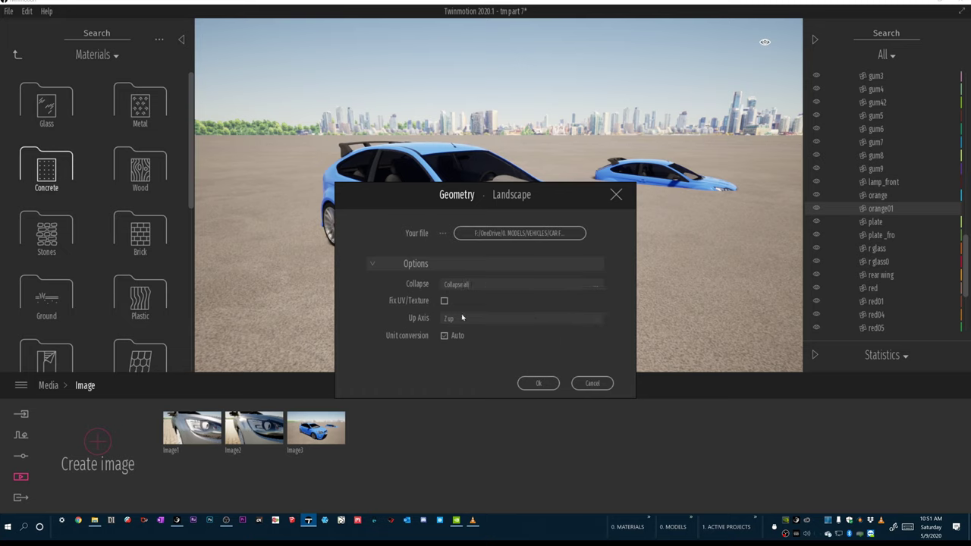
{"action": "left_click", "coordinate": [531, 383]}
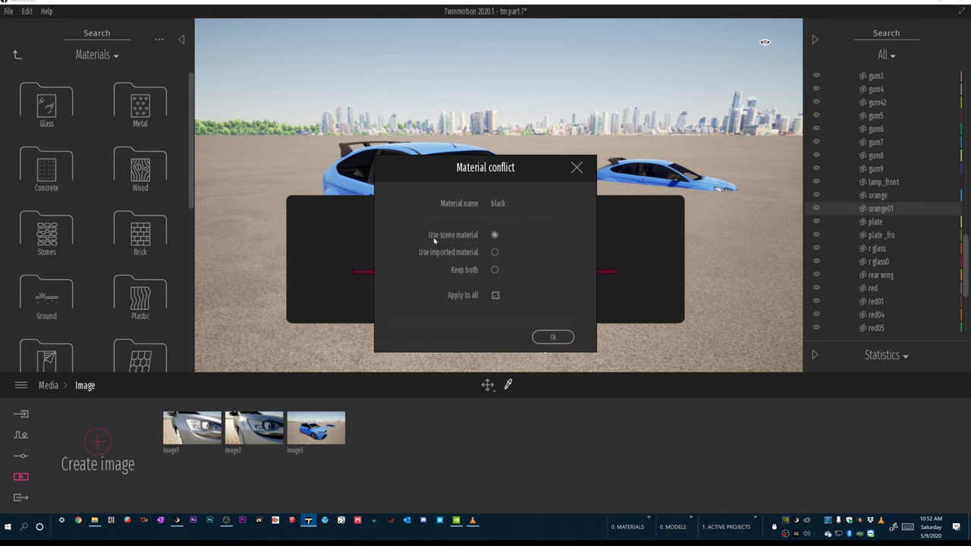
{"action": "left_click", "coordinate": [565, 339]}
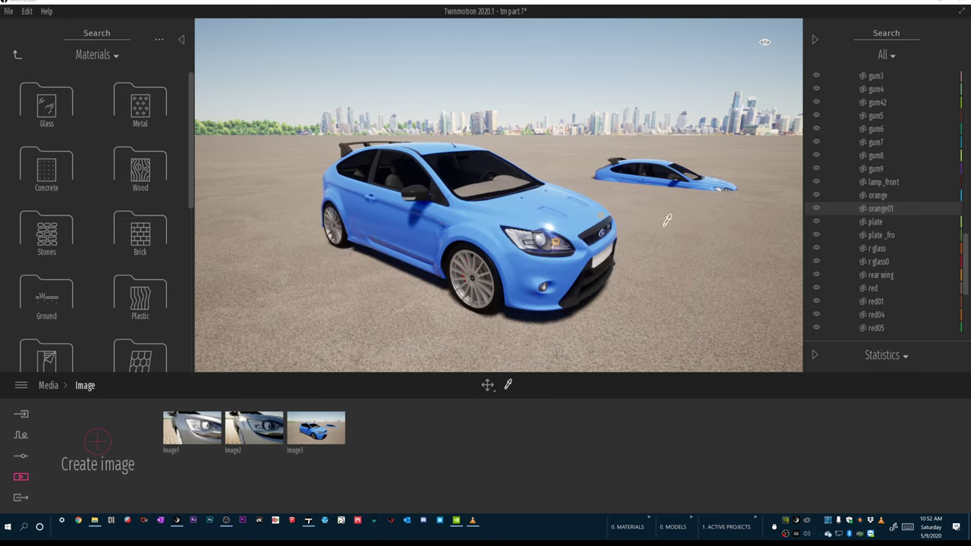
Collapse the whole Scenegraph hierarchy and expand only its top level.
{"action": "scroll", "coordinate": [941, 204], "scroll_direction": "up", "scroll_amount": 3}
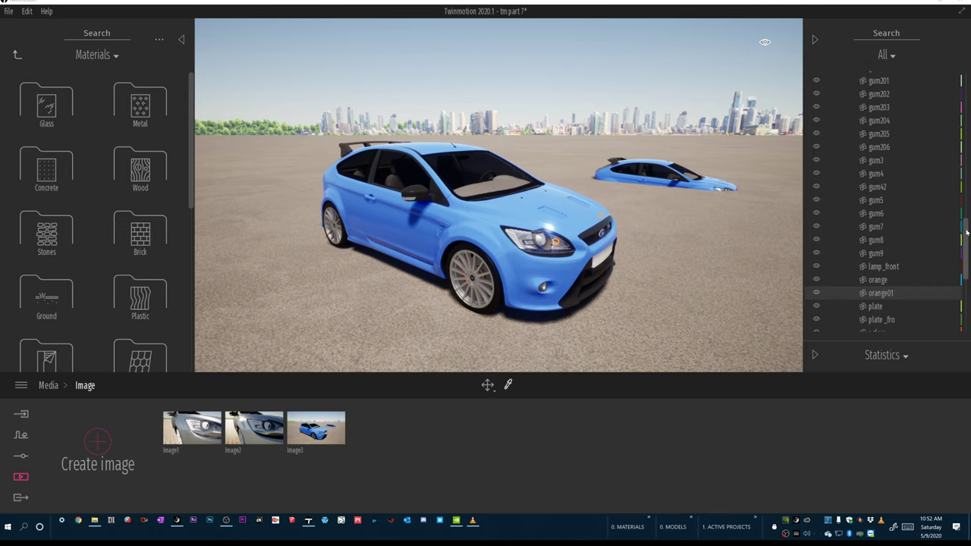
{"action": "scroll", "coordinate": [940, 189], "scroll_direction": "up", "scroll_amount": 10}
{"action": "right_click", "coordinate": [860, 76]}
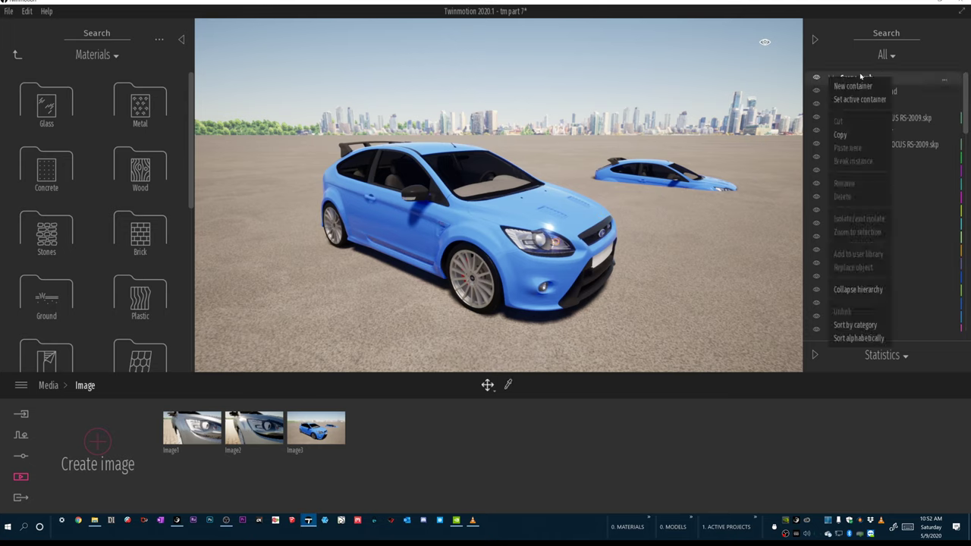
{"action": "left_click", "coordinate": [858, 289]}
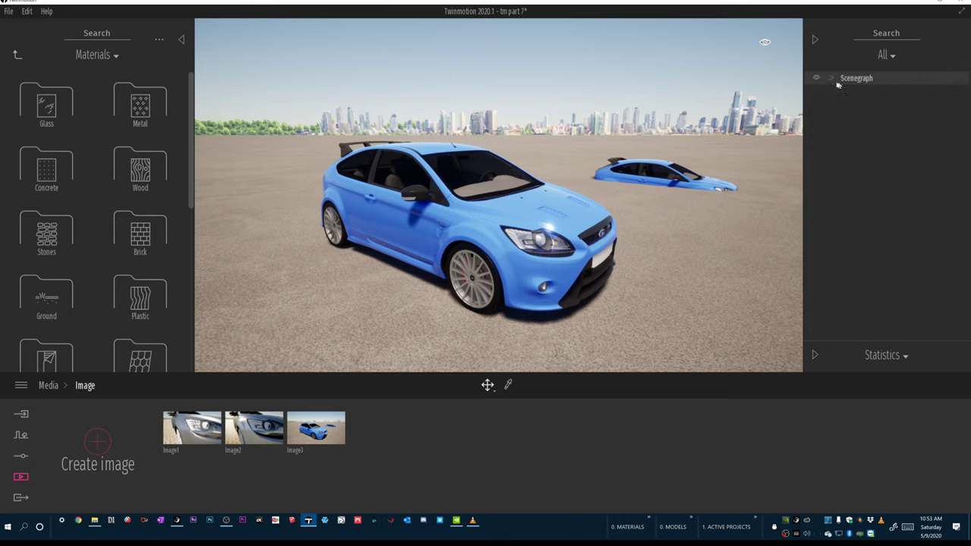
{"action": "left_click", "coordinate": [832, 79]}
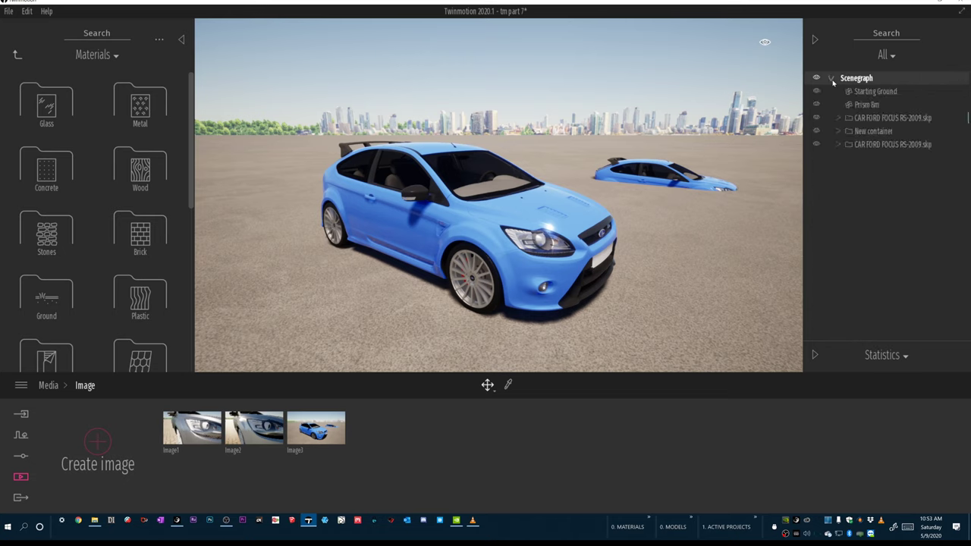
Zoom to the newly imported CAR FORD FOCUS RS-2009.skp container and view the green car alongside the blue ones.
{"action": "right_click", "coordinate": [864, 147]}
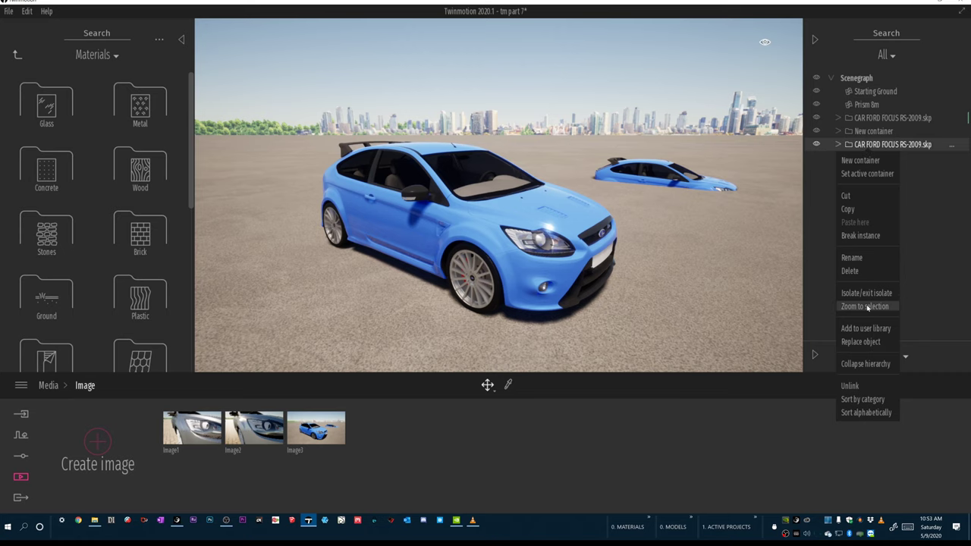
{"action": "left_click", "coordinate": [866, 306]}
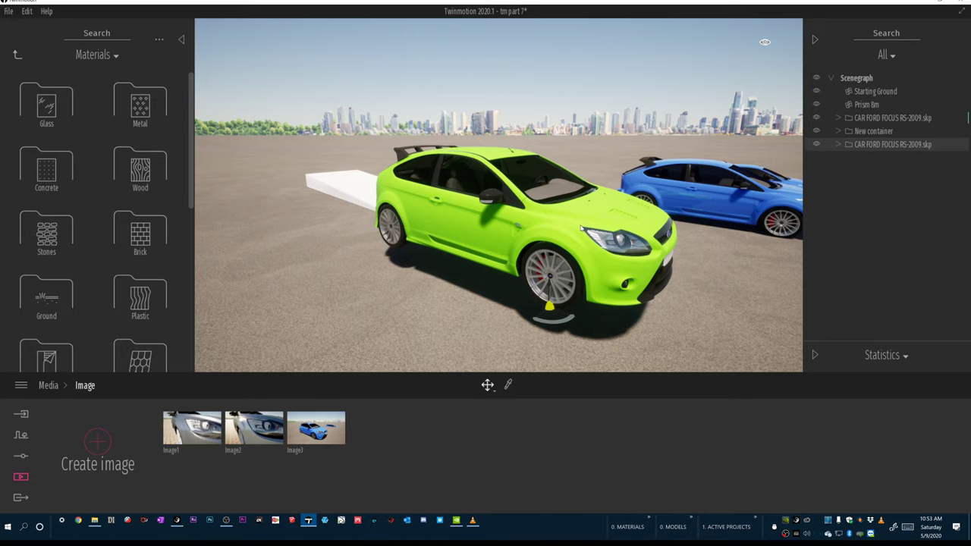
{"action": "left_click", "coordinate": [508, 385]}
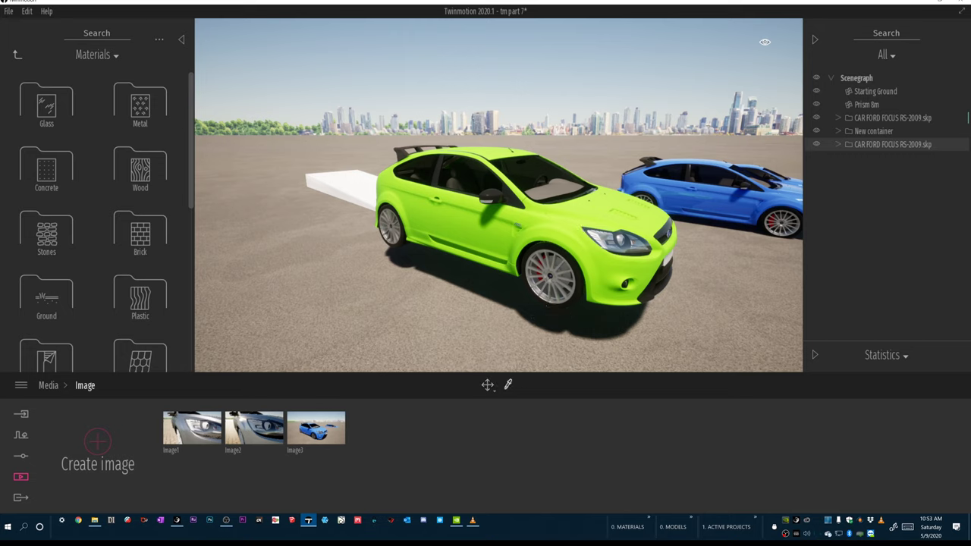
{"action": "key", "text": "d"}
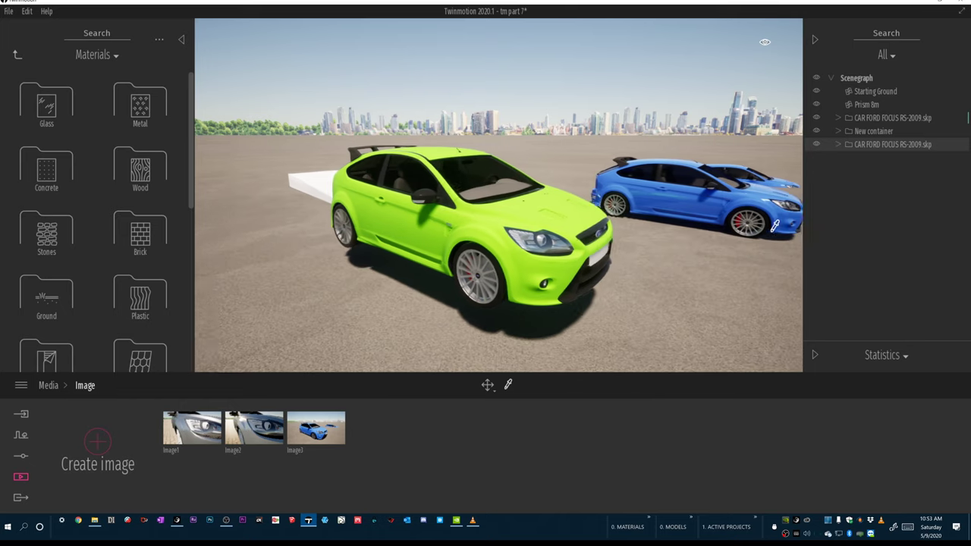
{"action": "key", "text": "a"}
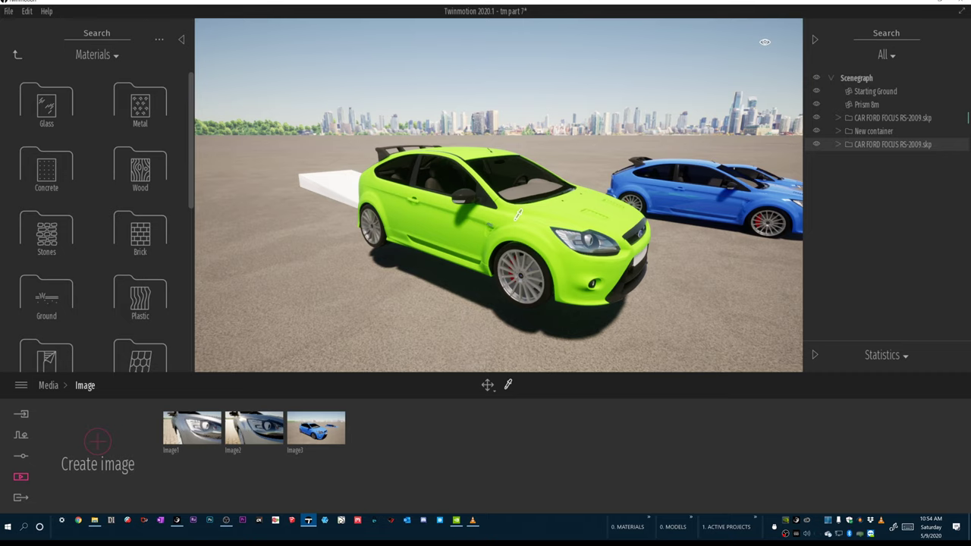
{"action": "key", "text": "d"}
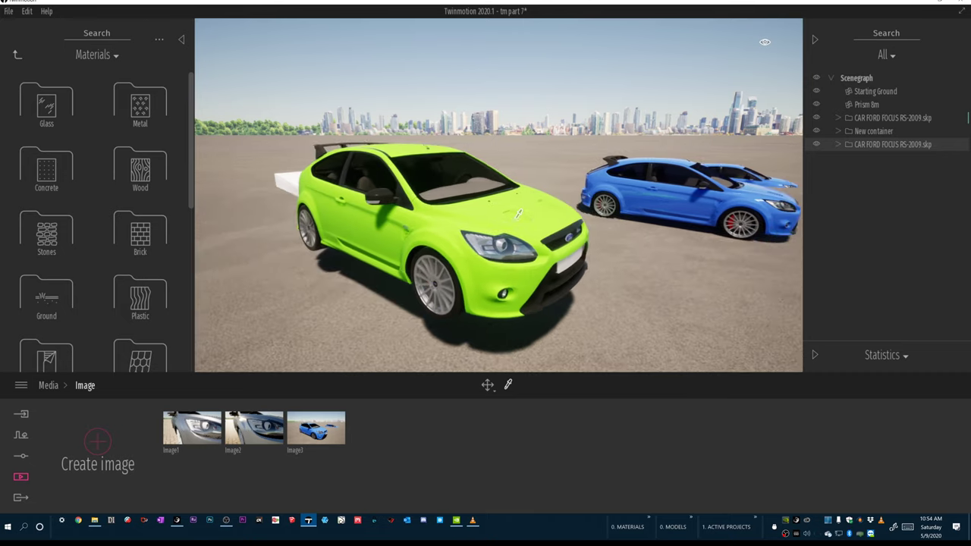
{"action": "key", "text": "w"}
{"action": "key", "text": "Left"}
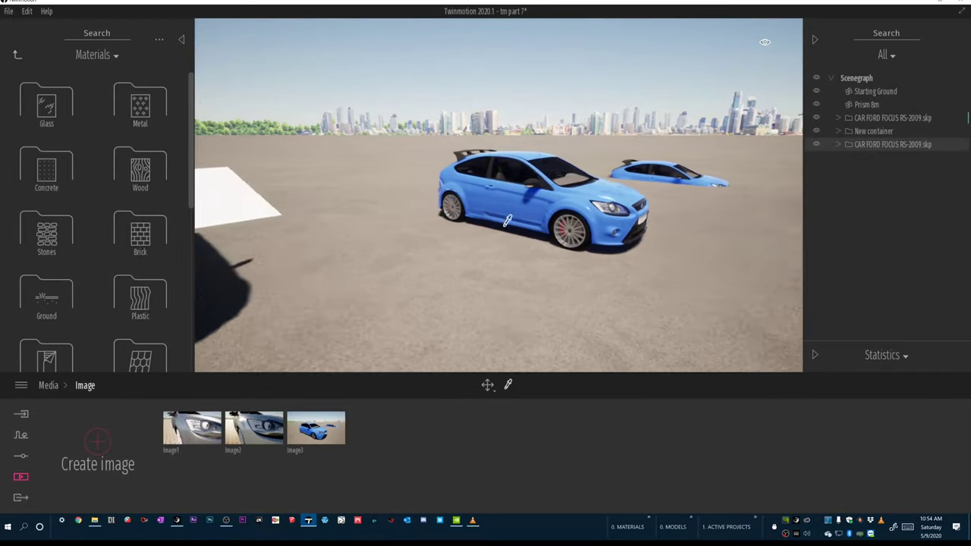
{"action": "key", "text": "Up"}
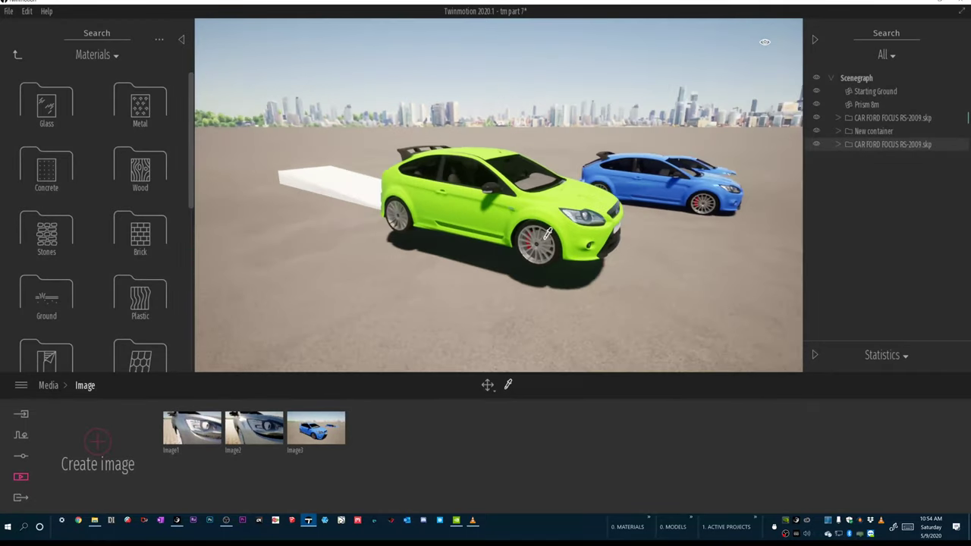
{"action": "key", "text": "Up"}
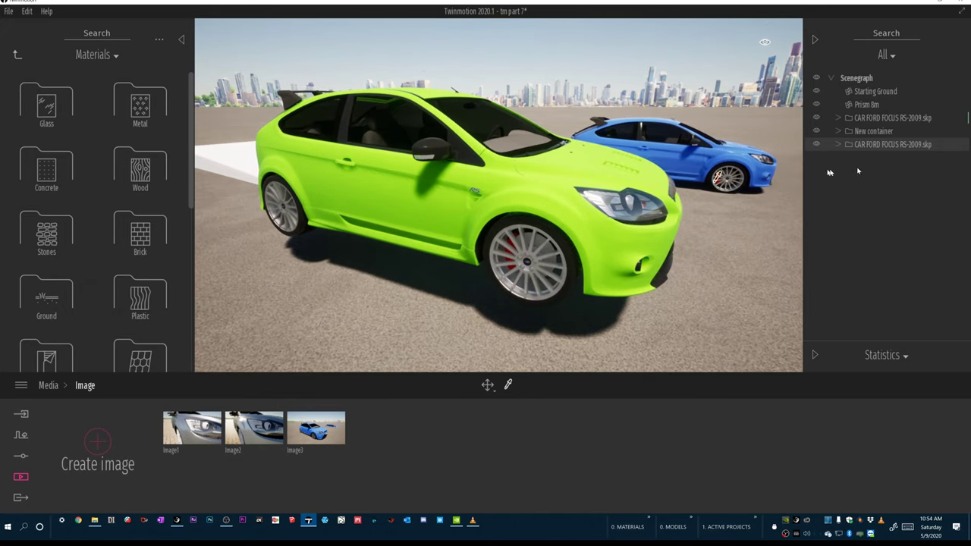
Select the CAR FORD FOCUS RS-2009 mesh inside the newly imported container and lower the green car onto the ground.
{"action": "left_click", "coordinate": [838, 145]}
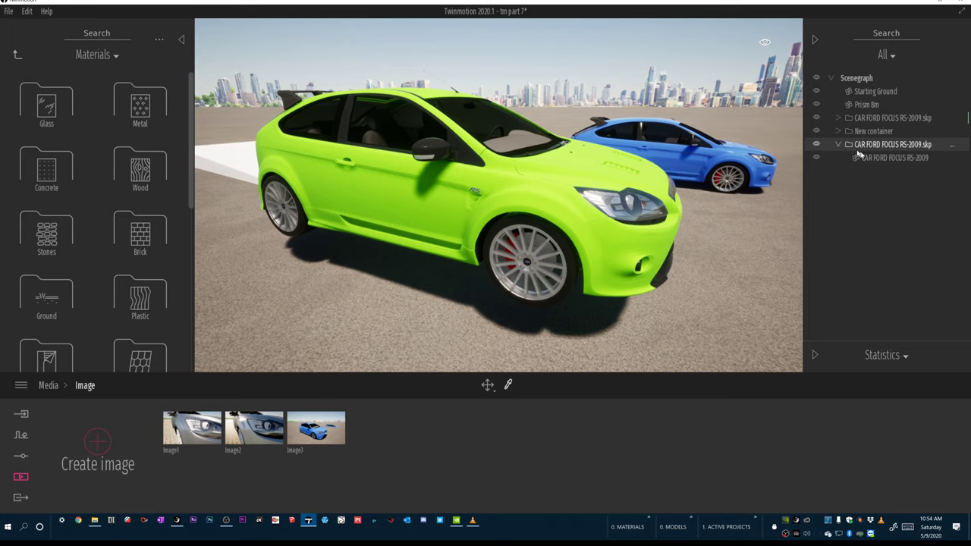
{"action": "left_click", "coordinate": [885, 161]}
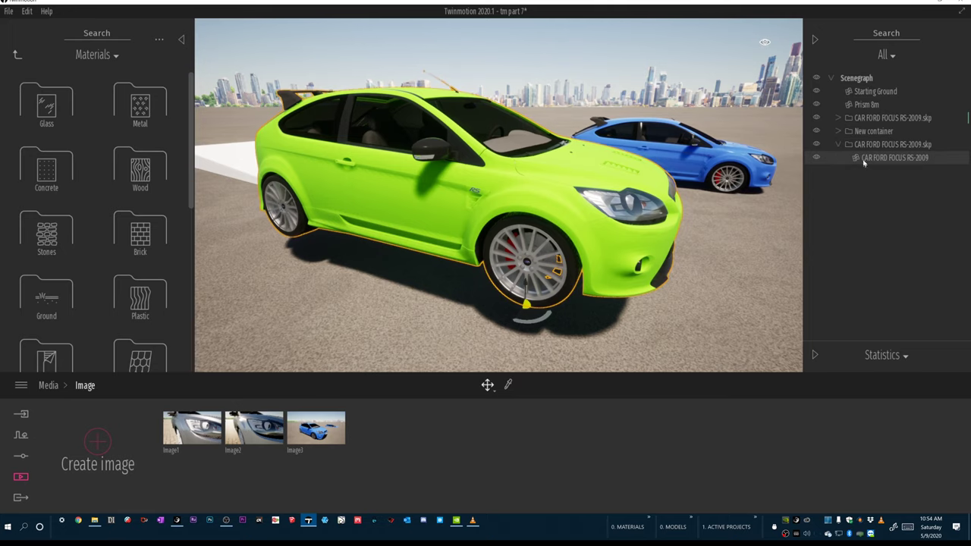
{"action": "middle_click_drag", "start_coordinate": [526, 227], "coordinate": [502, 228], "text": "shift"}
{"action": "left_click_drag", "start_coordinate": [531, 229], "coordinate": [590, 229]}
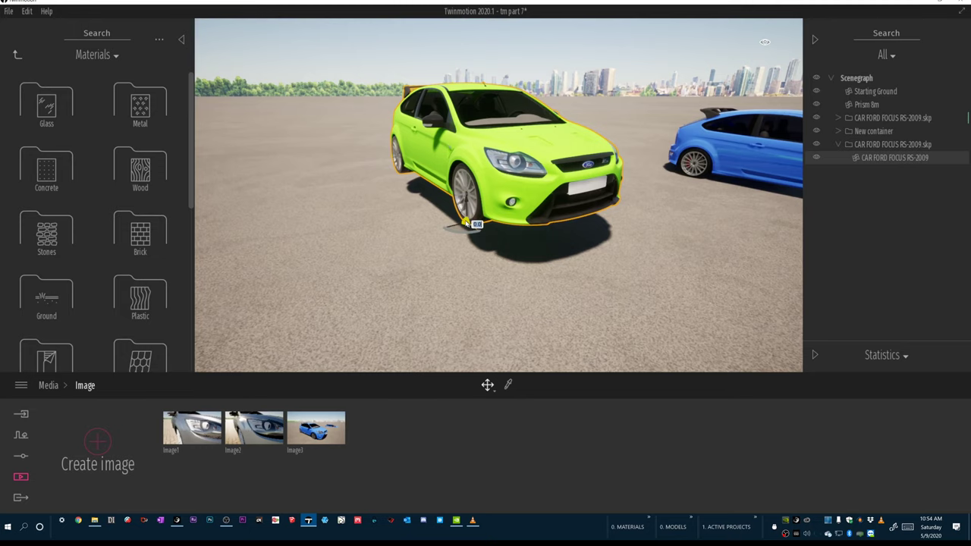
{"action": "left_click_drag", "start_coordinate": [464, 222], "coordinate": [429, 258]}
{"action": "middle_click_drag", "start_coordinate": [424, 254], "coordinate": [588, 251], "text": "shift"}
{"action": "scroll", "coordinate": [588, 250], "scroll_direction": "up", "scroll_amount": 3}
{"action": "middle_click_drag", "start_coordinate": [588, 288], "coordinate": [418, 298]}
{"action": "scroll", "coordinate": [418, 297], "scroll_direction": "up", "scroll_amount": 4}
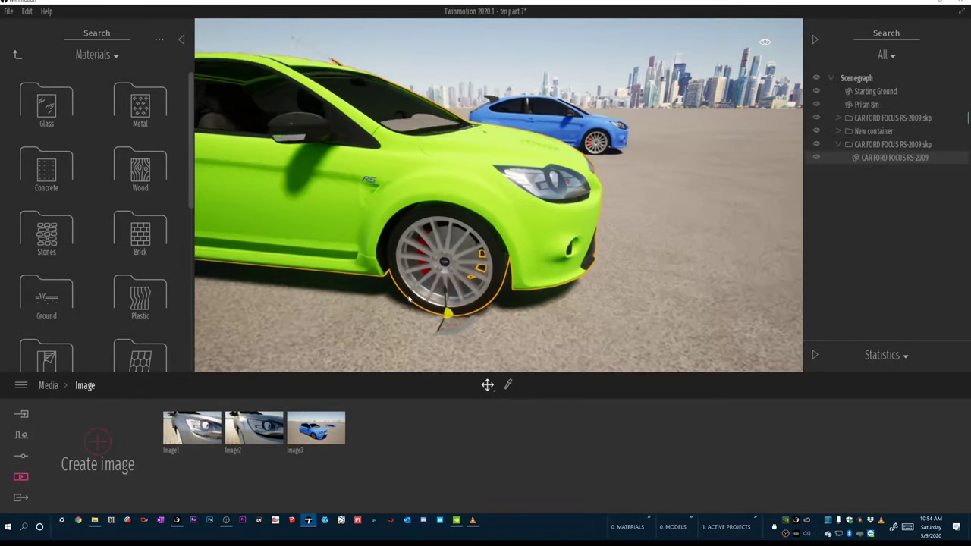
Sample the Default material at the green car's front wheel and set its color to red.
{"action": "left_click", "coordinate": [508, 384]}
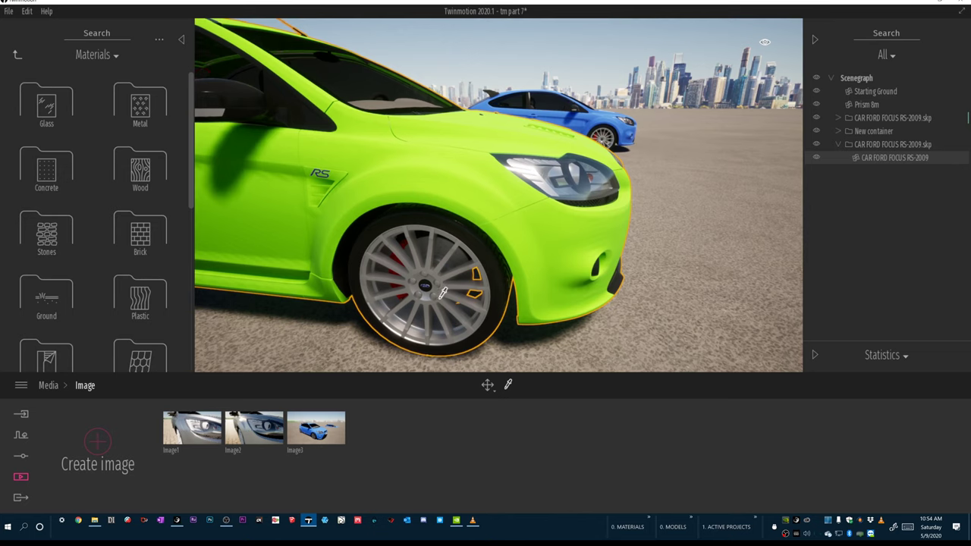
{"action": "left_click", "coordinate": [443, 293]}
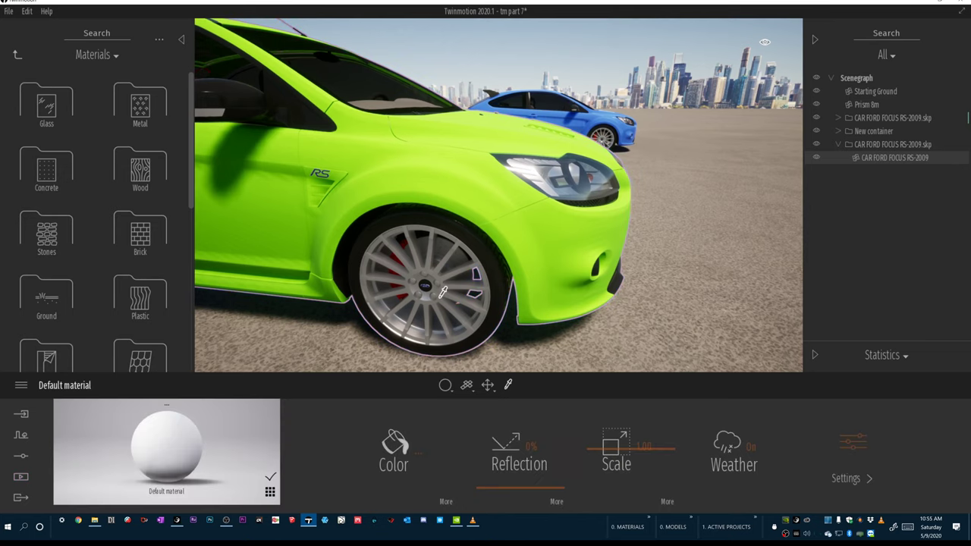
{"action": "left_click", "coordinate": [443, 280]}
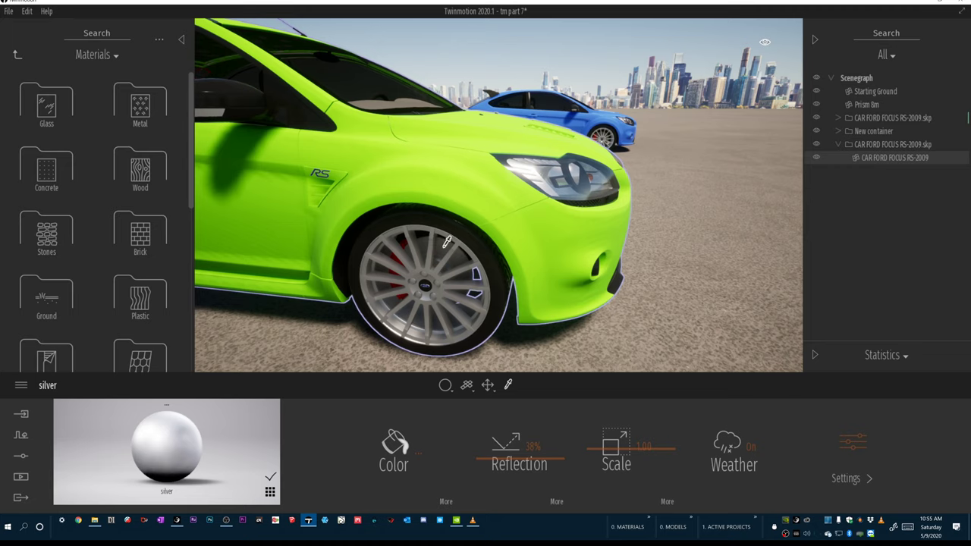
{"action": "left_click", "coordinate": [448, 281]}
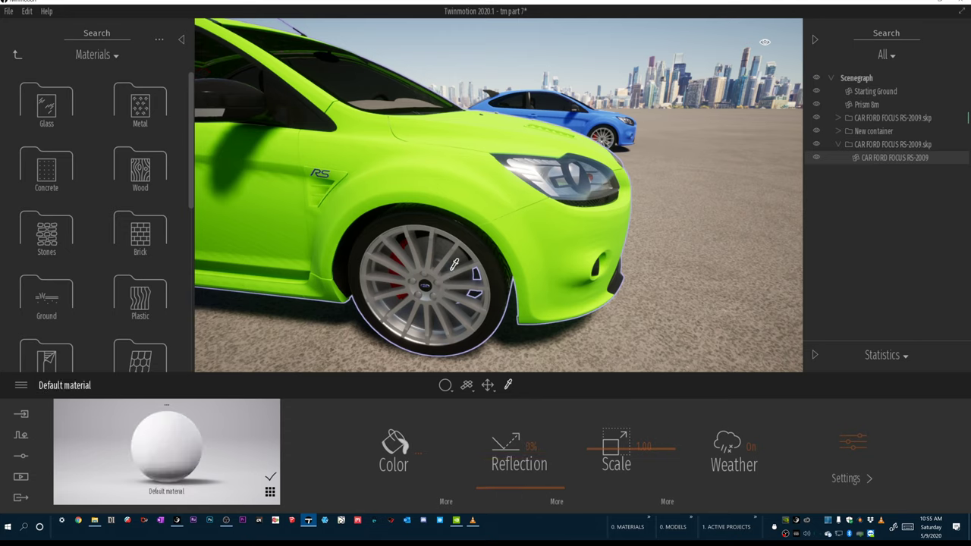
{"action": "left_click", "coordinate": [394, 448]}
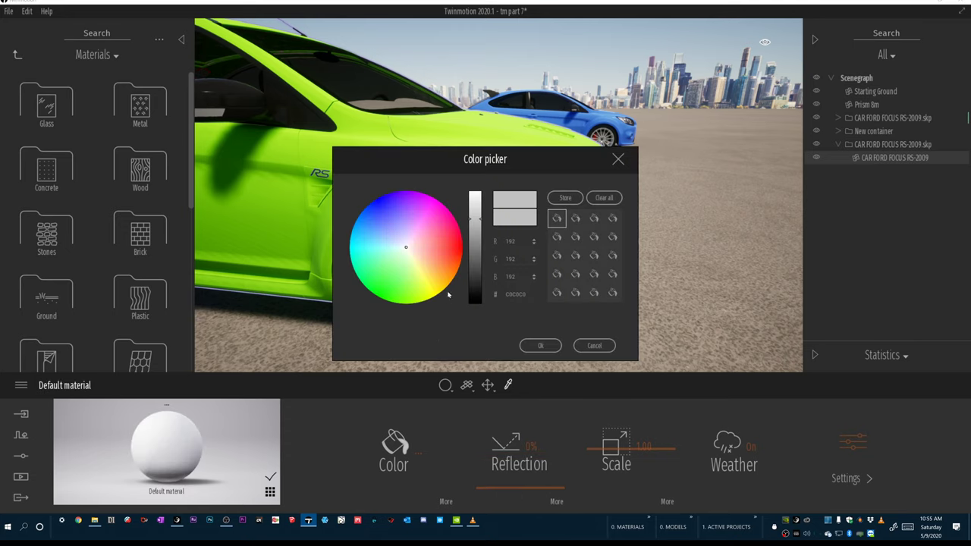
{"action": "left_click", "coordinate": [462, 249]}
{"action": "left_click", "coordinate": [539, 345]}
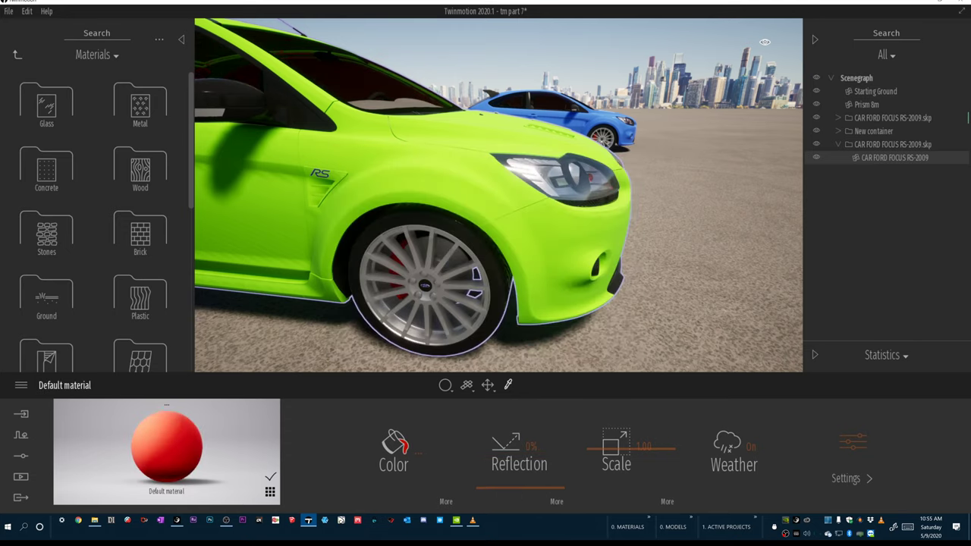
Sample the silver material from the green car's front rim and set its color to red (DD0019).
{"action": "key", "text": "s"}
{"action": "key", "text": "a"}
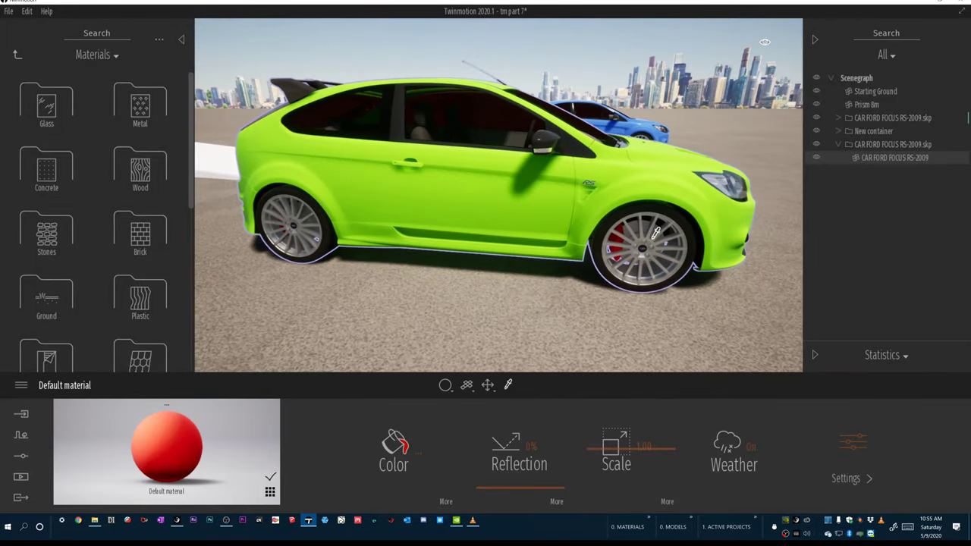
{"action": "left_click", "coordinate": [654, 237]}
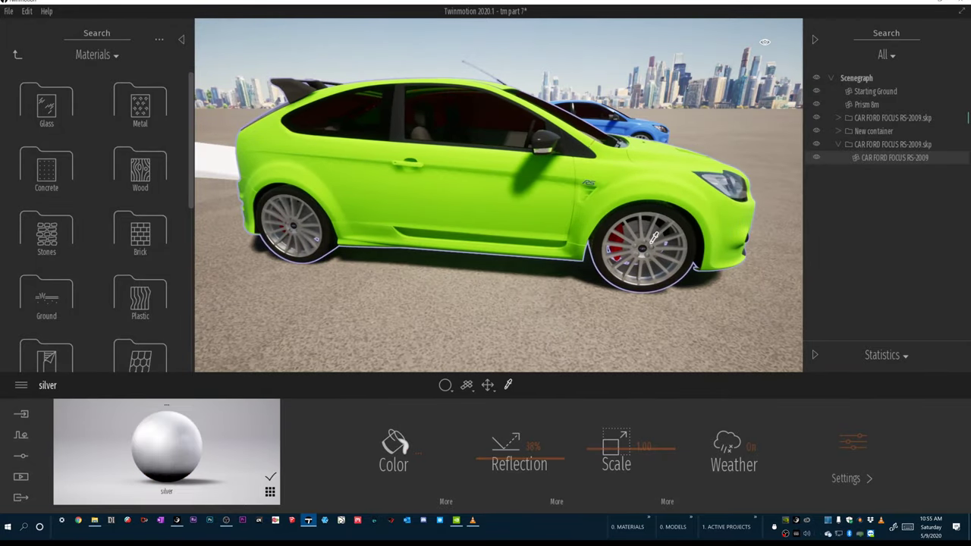
{"action": "left_click", "coordinate": [395, 454]}
{"action": "left_click", "coordinate": [455, 245]}
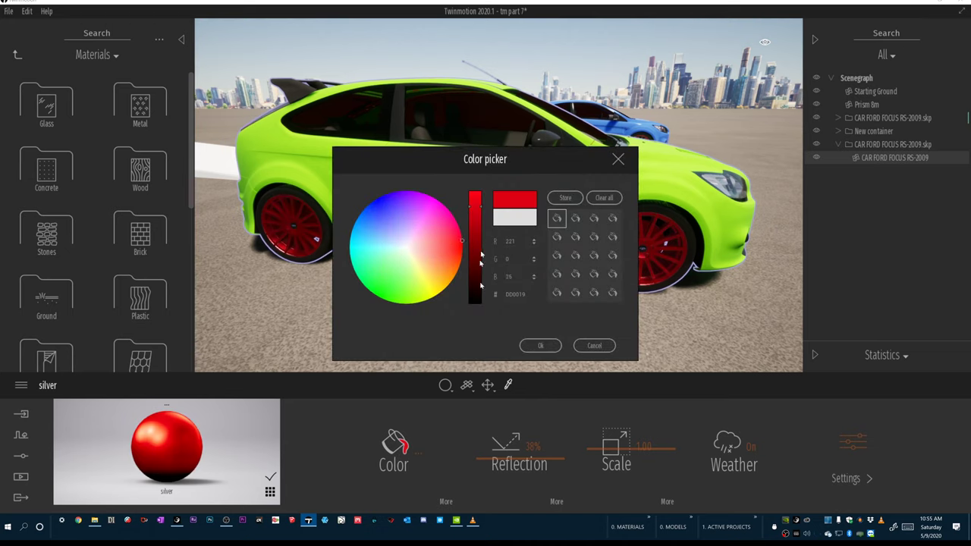
{"action": "left_click", "coordinate": [541, 345]}
Examine the rims, number plates and headlights of the green and blue cars to compare the effect of the shared materials.
{"action": "key", "text": "d"}
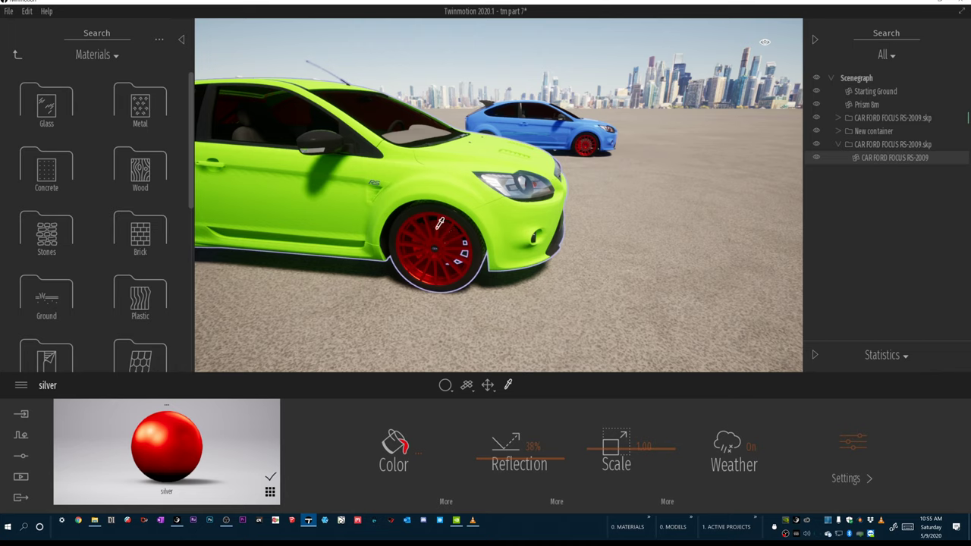
{"action": "right_click_drag", "start_coordinate": [435, 221], "coordinate": [435, 221]}
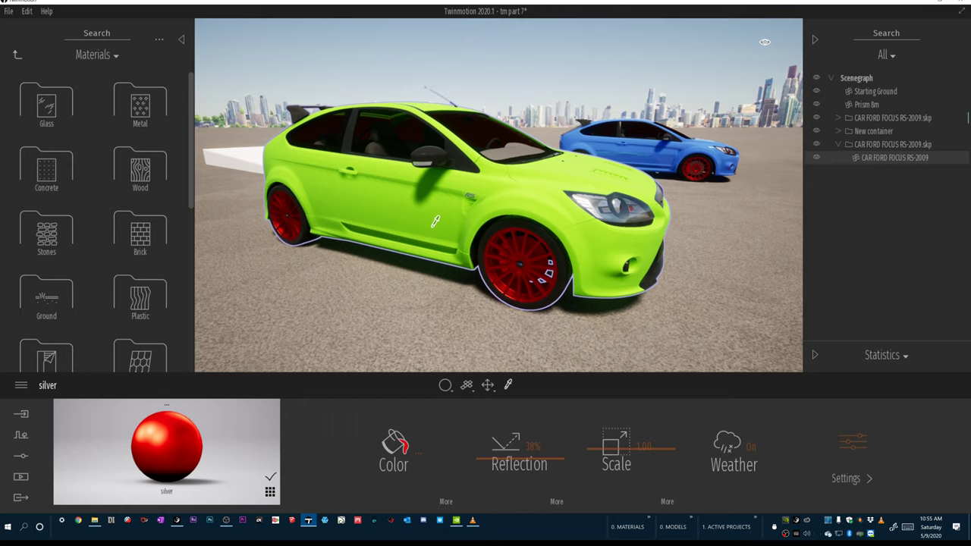
{"action": "right_click_drag", "start_coordinate": [436, 222], "coordinate": [396, 244]}
{"action": "key", "text": "d"}
{"action": "key", "text": "d"}
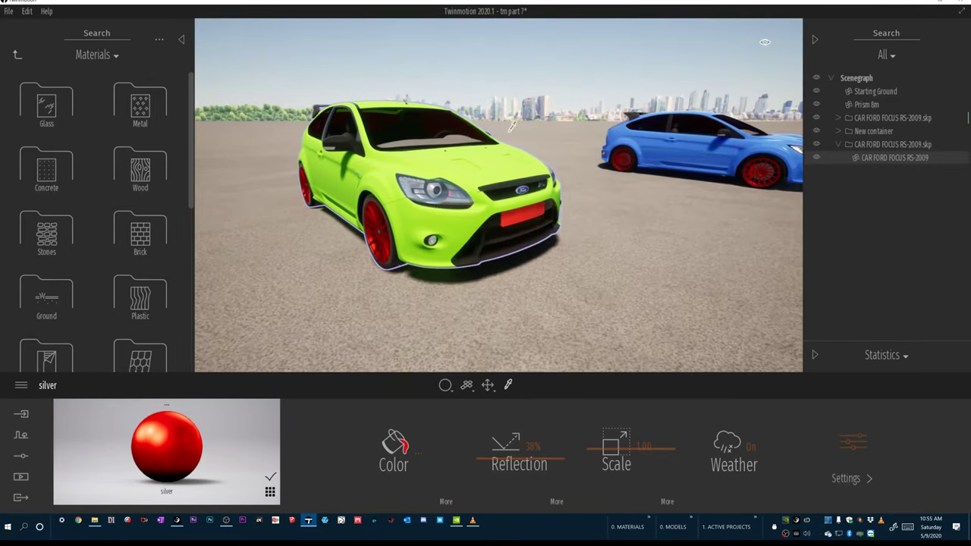
{"action": "key", "text": "d"}
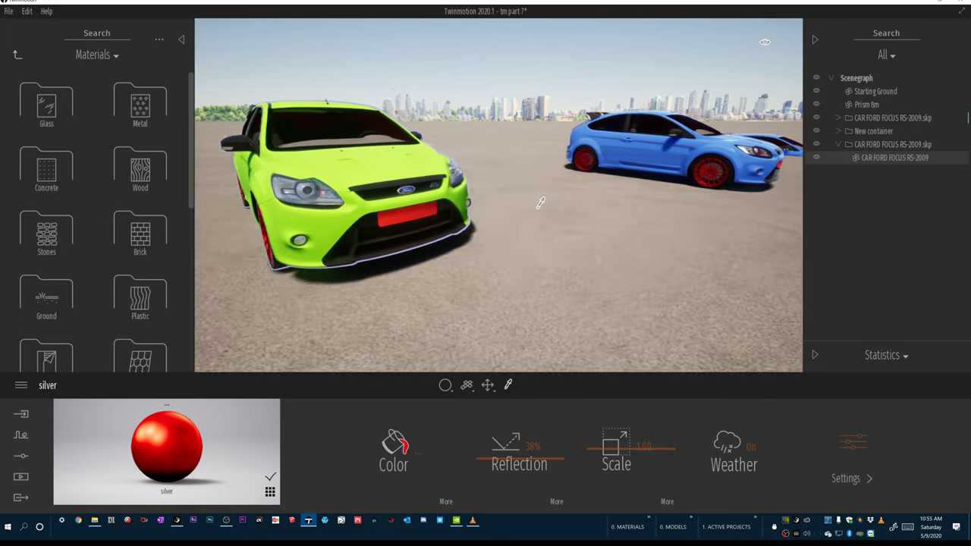
{"action": "key", "text": "a"}
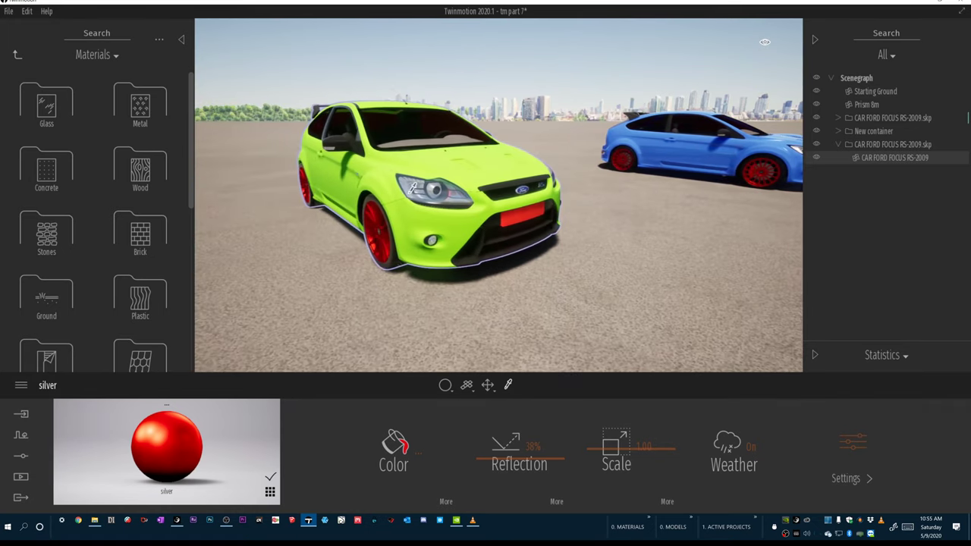
{"action": "middle_click_drag", "start_coordinate": [382, 179], "coordinate": [391, 181], "text": "shift"}
{"action": "left_click_drag", "start_coordinate": [392, 179], "coordinate": [456, 182]}
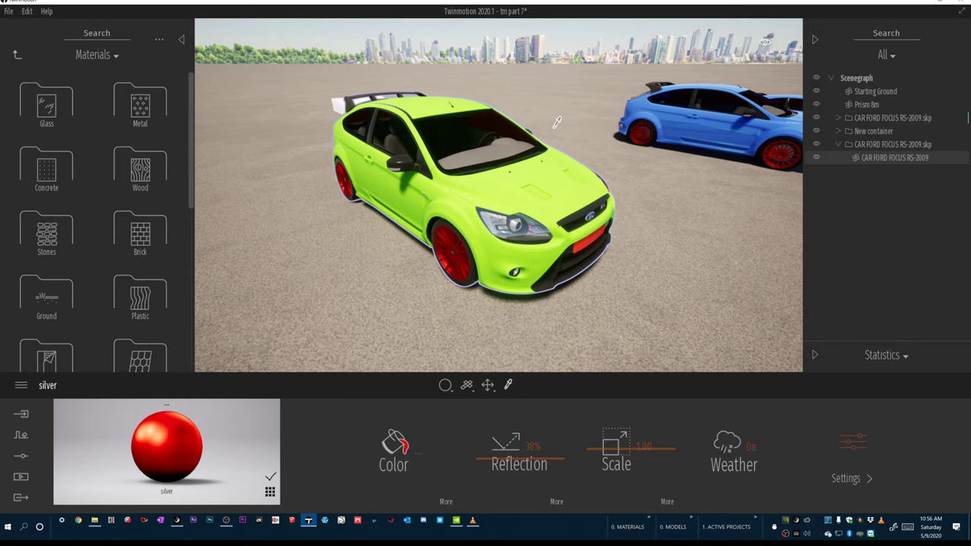
{"action": "key", "text": "w"}
{"action": "key", "text": "d"}
{"action": "key", "text": "e"}
{"action": "key", "text": "w"}
{"action": "key", "text": "a"}
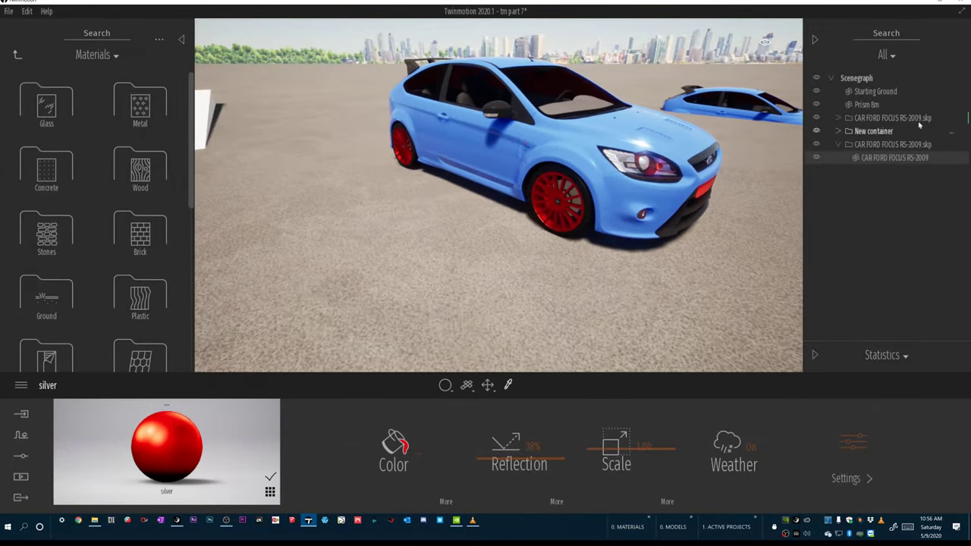
Check the first CAR FORD FOCUS RS-2009.skp container and the New container by selecting each in the Scenegraph.
{"action": "left_click", "coordinate": [870, 120]}
{"action": "left_click", "coordinate": [839, 119]}
{"action": "left_click", "coordinate": [837, 120]}
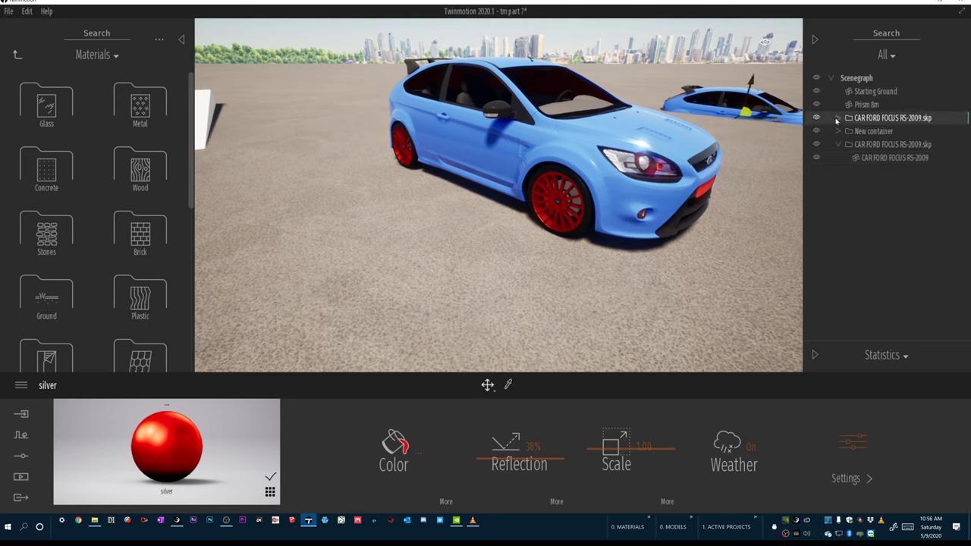
{"action": "left_click", "coordinate": [868, 133]}
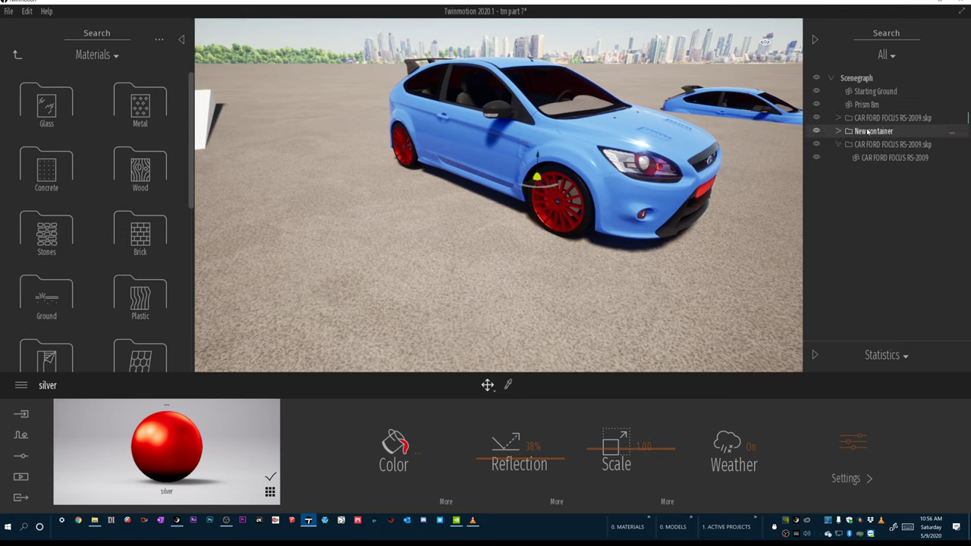
Expand the New container and its nested CAR FORD FOCUS RS-2009.skp container to check the parts inside.
{"action": "left_click", "coordinate": [838, 132]}
{"action": "left_click", "coordinate": [874, 156]}
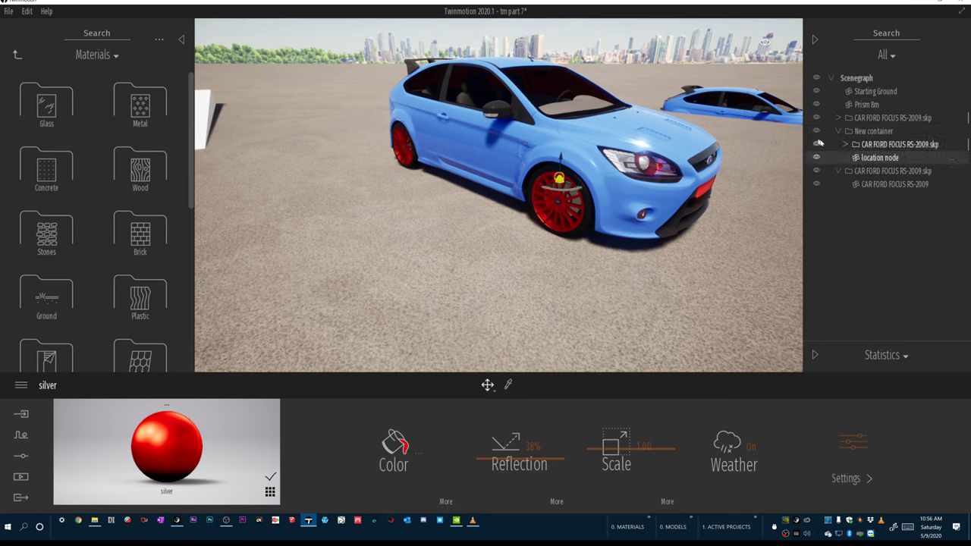
{"action": "left_click", "coordinate": [844, 144]}
{"action": "middle_click_drag", "start_coordinate": [550, 130], "coordinate": [518, 129]}
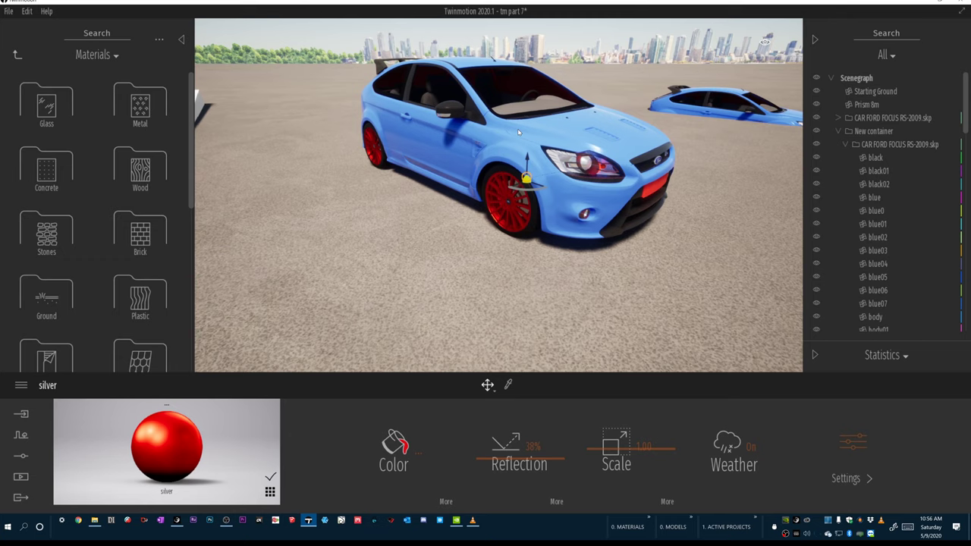
Undo the red color changes to the silver and Default materials and the last CAR FORD FOCUS RS-2009.skp import.
{"action": "key", "text": "ctrl+z"}
{"action": "key", "text": "ctrl+z"}
{"action": "key", "text": "ctrl+z"}
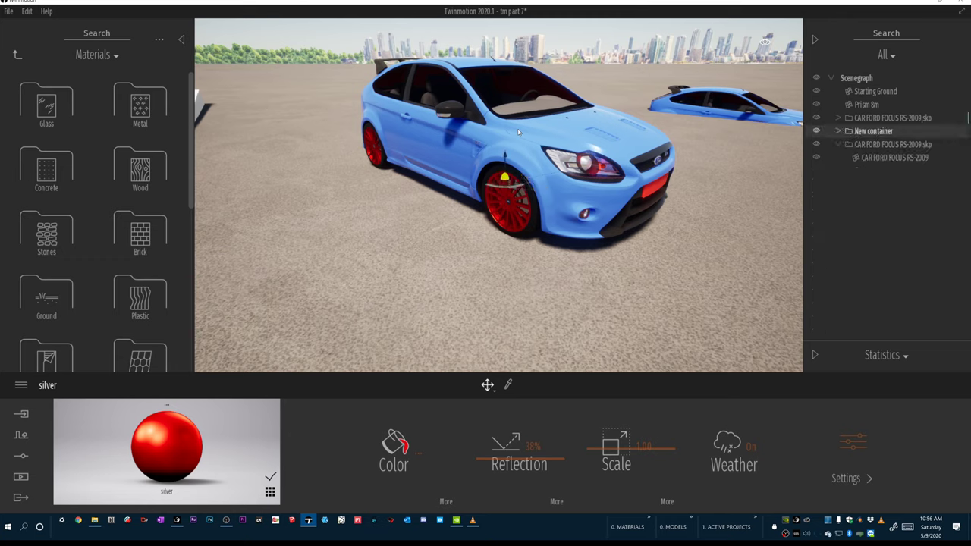
{"action": "key", "text": "Up"}
{"action": "key", "text": "Right"}
{"action": "key", "text": "Left"}
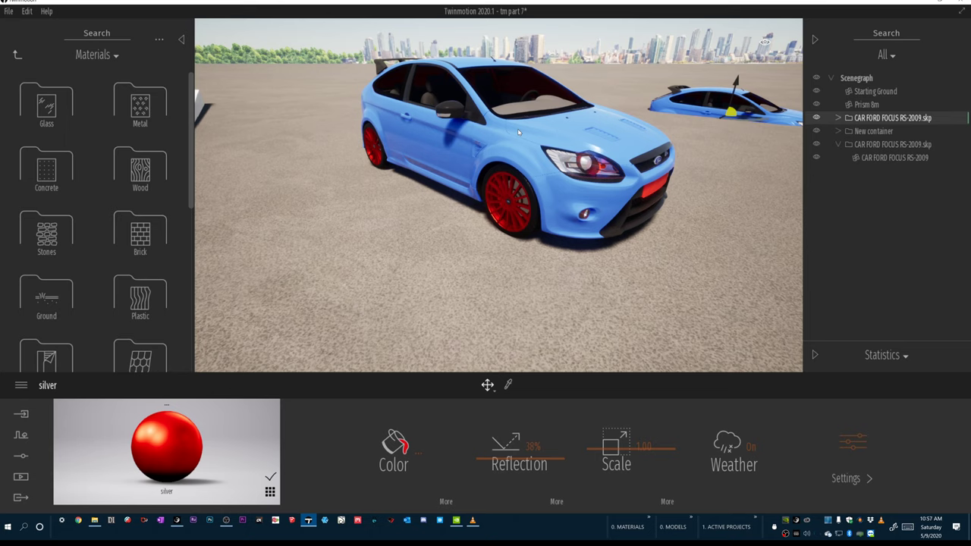
{"action": "left_click", "coordinate": [517, 128]}
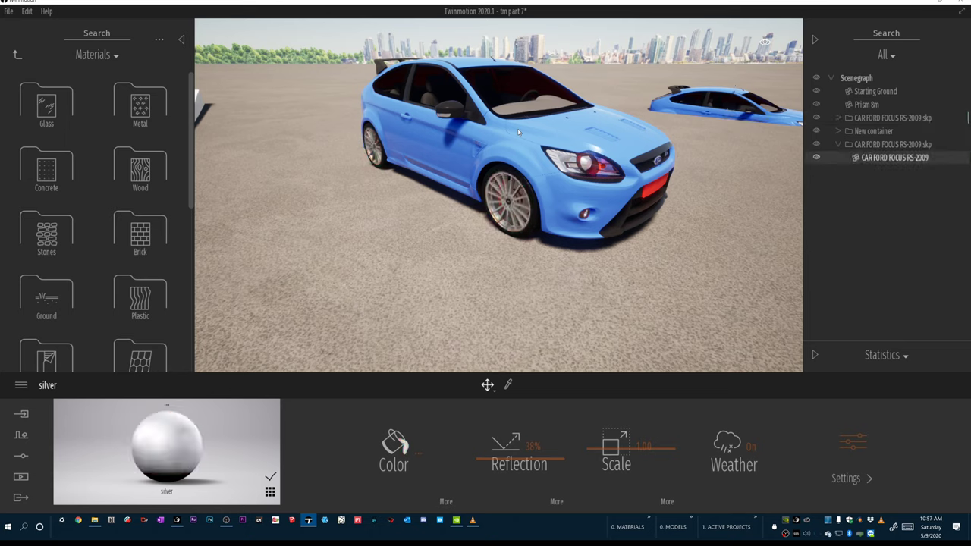
{"action": "left_click", "coordinate": [517, 129]}
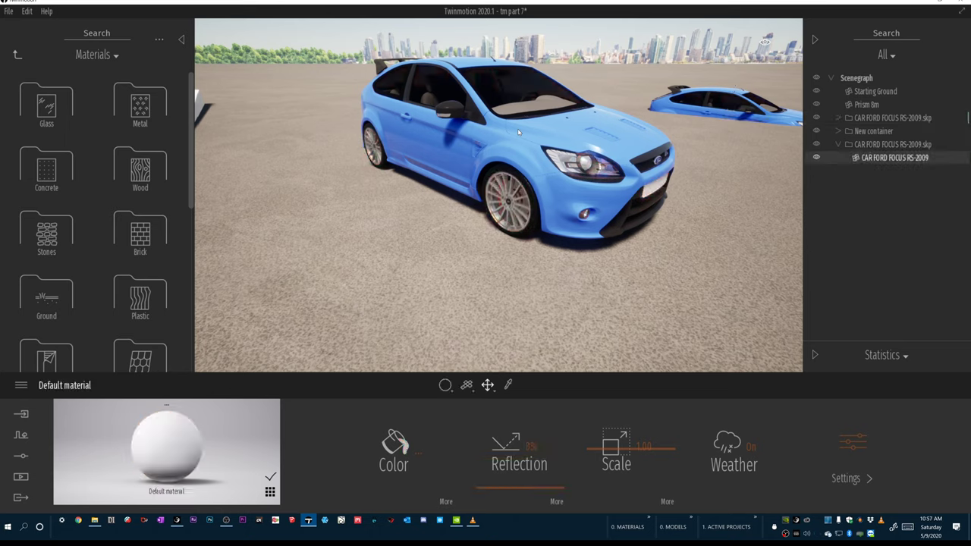
{"action": "key", "text": "ctrl+z"}
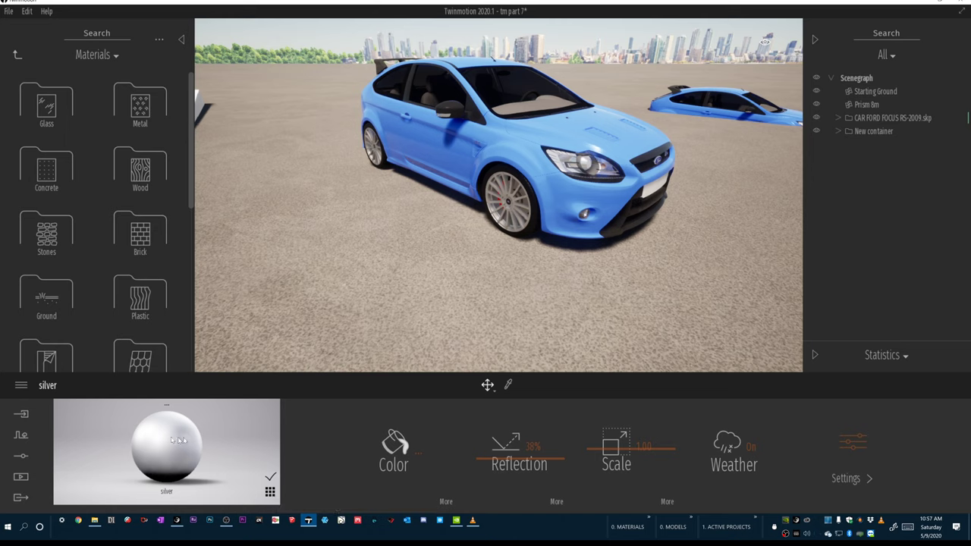
Browse the project's material list and check the properties of Brushed aluminium 01 and Reflective glass.
{"action": "left_click", "coordinate": [270, 491]}
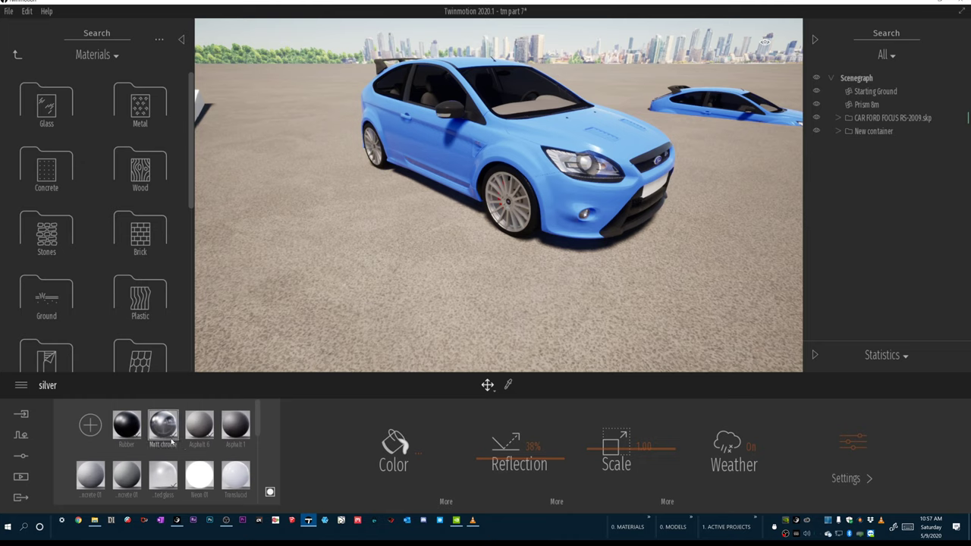
{"action": "scroll", "coordinate": [178, 443], "scroll_direction": "down", "scroll_amount": 4}
{"action": "scroll", "coordinate": [171, 442], "scroll_direction": "down", "scroll_amount": 5}
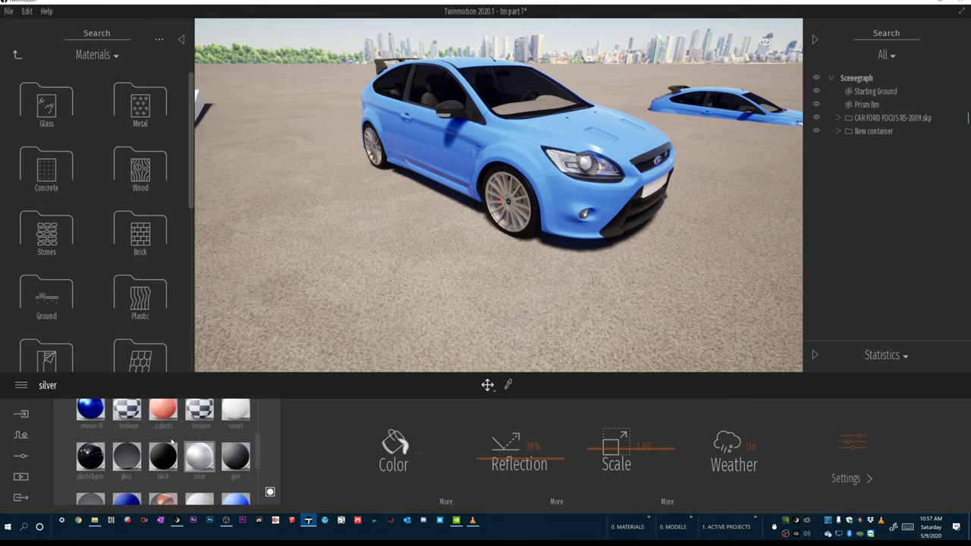
{"action": "scroll", "coordinate": [172, 441], "scroll_direction": "up", "scroll_amount": 5}
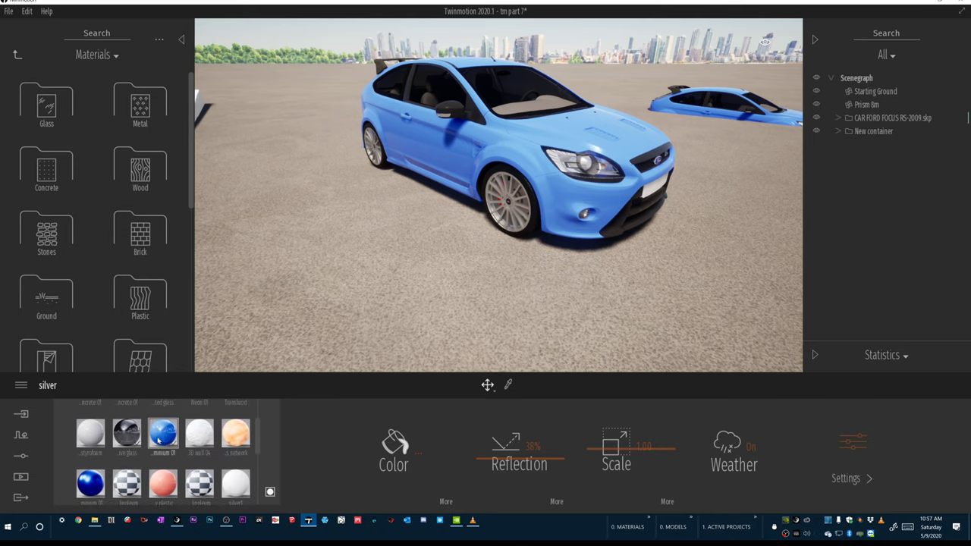
{"action": "left_click", "coordinate": [126, 433]}
{"action": "left_click", "coordinate": [158, 440]}
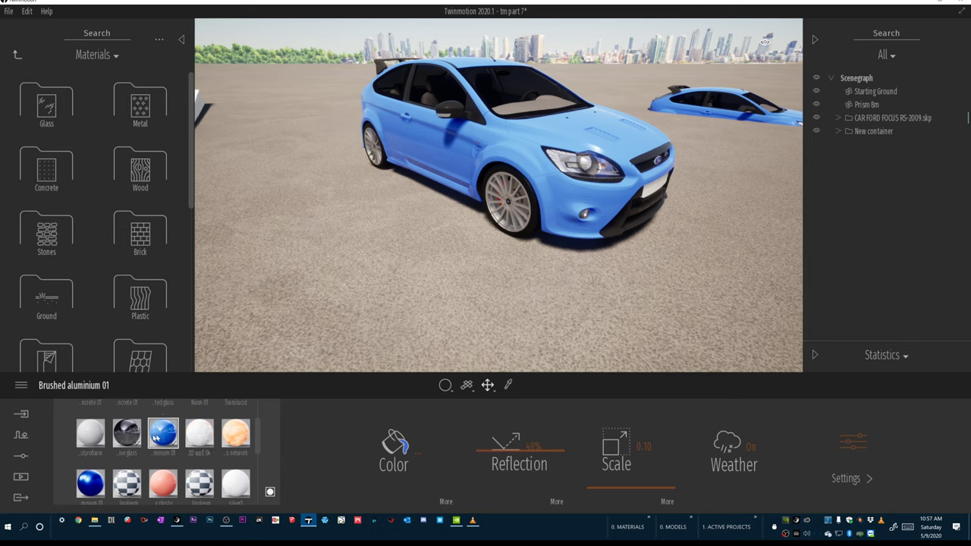
{"action": "left_click", "coordinate": [127, 437]}
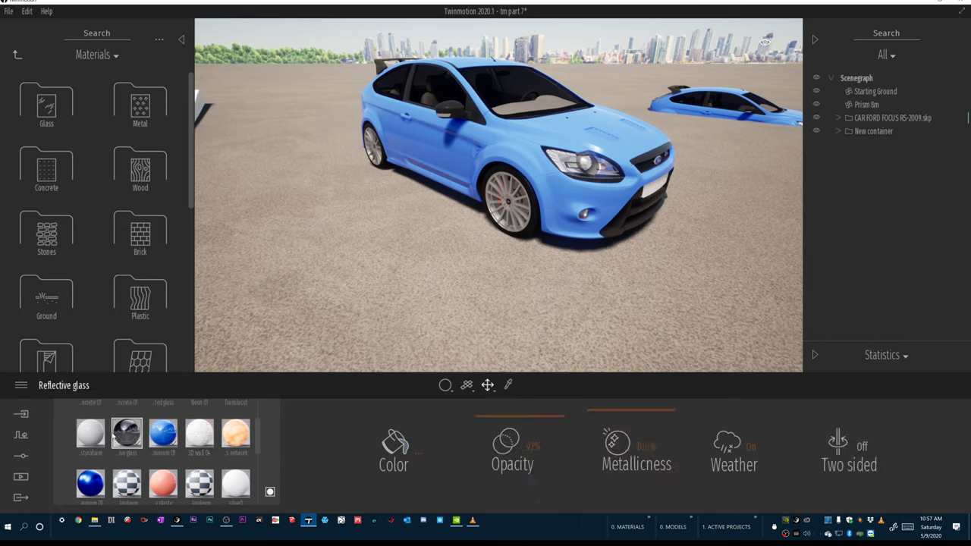
{"action": "scroll", "coordinate": [195, 464], "scroll_direction": "down", "scroll_amount": 2}
{"action": "scroll", "coordinate": [195, 463], "scroll_direction": "up", "scroll_amount": 3}
{"action": "scroll", "coordinate": [195, 463], "scroll_direction": "up", "scroll_amount": 2}
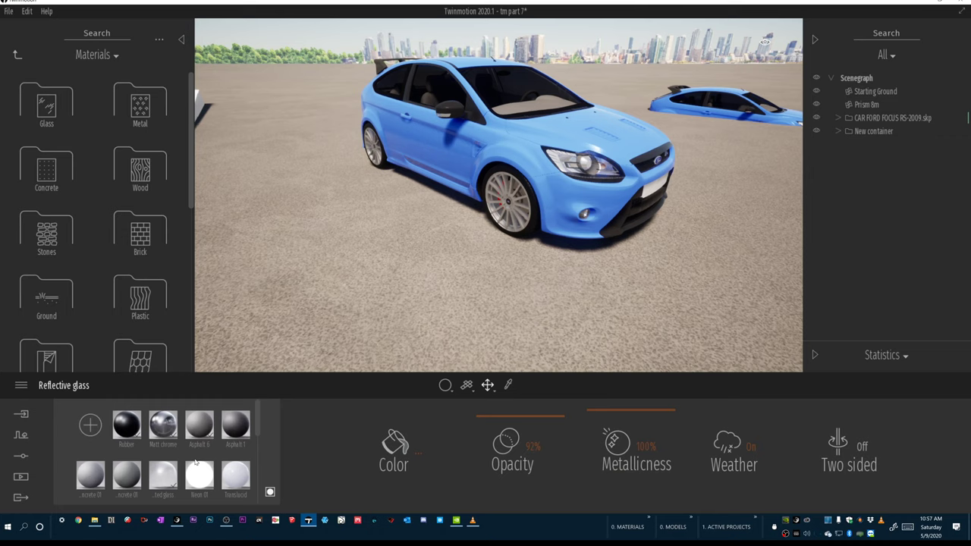
Create a new material, show its additional settings, and return from the material list to its large preview.
{"action": "left_click", "coordinate": [90, 429]}
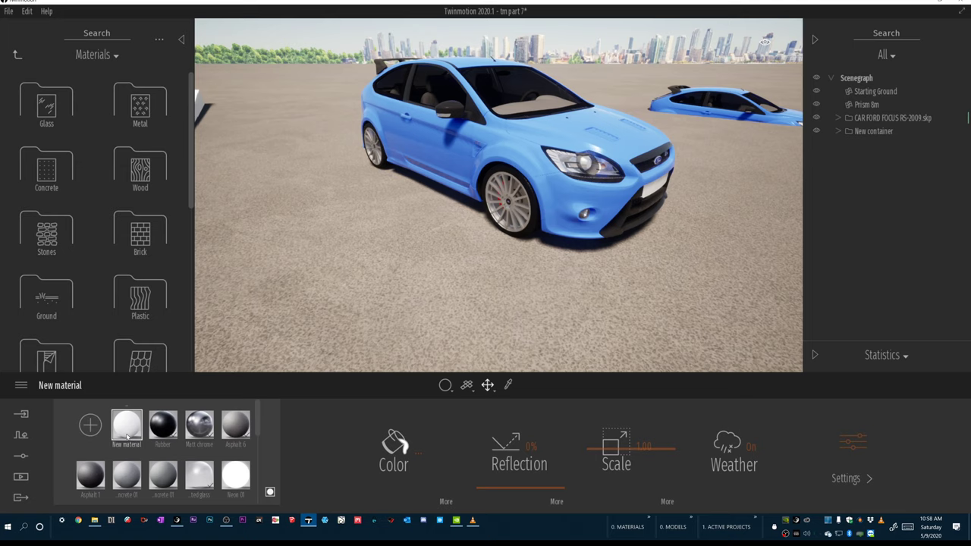
{"action": "left_click", "coordinate": [853, 448]}
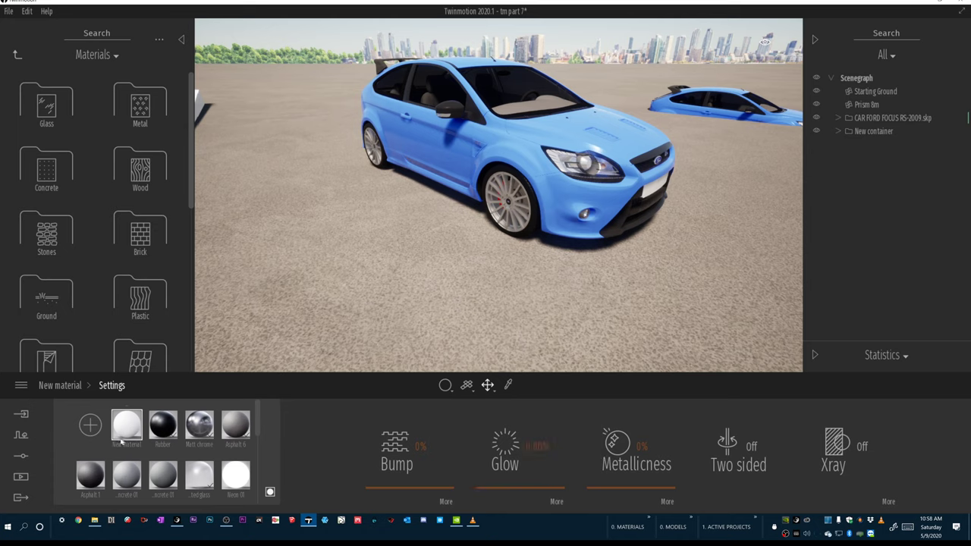
{"action": "scroll", "coordinate": [125, 440], "scroll_direction": "down", "scroll_amount": 10}
{"action": "scroll", "coordinate": [148, 450], "scroll_direction": "down", "scroll_amount": 3}
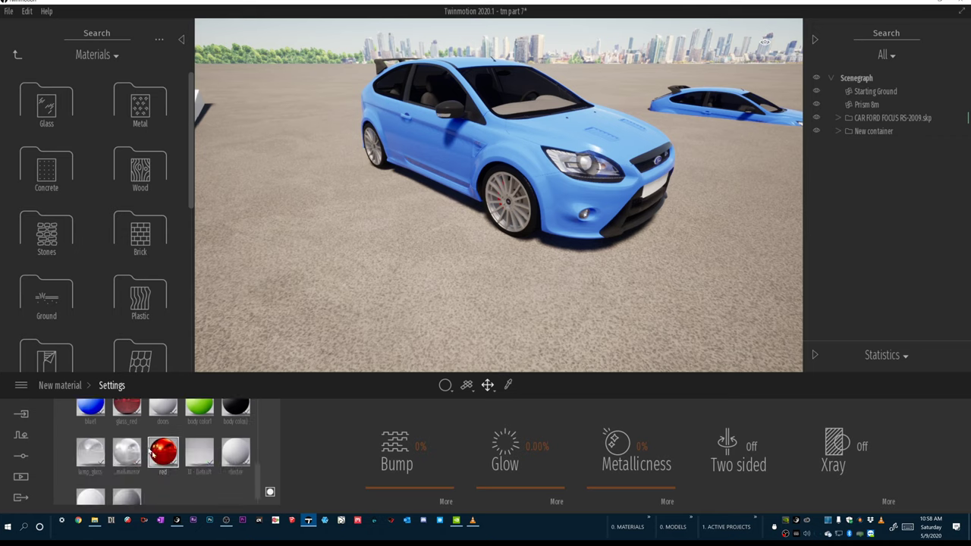
{"action": "left_click", "coordinate": [270, 492]}
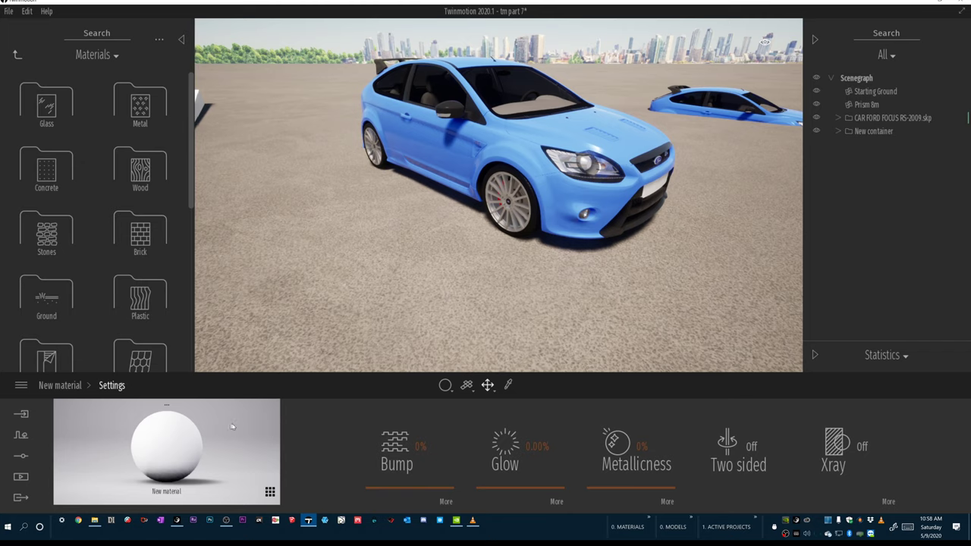